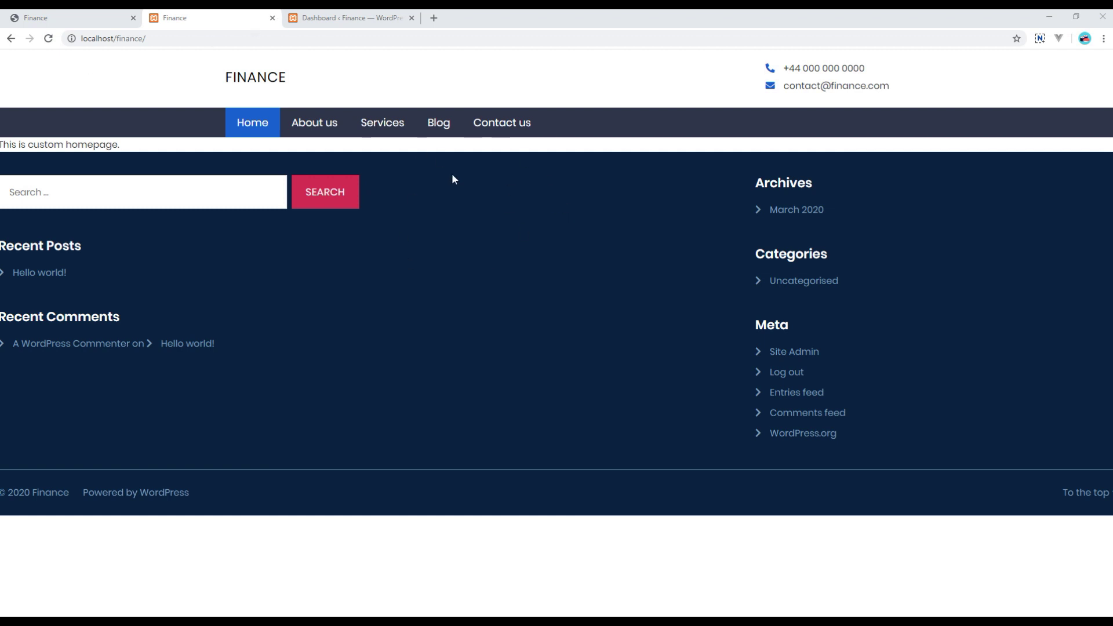
Preview the demo site's hero slider by advancing it twice, then return to the Dashboard
{"action": "left_click", "coordinate": [85, 19]}
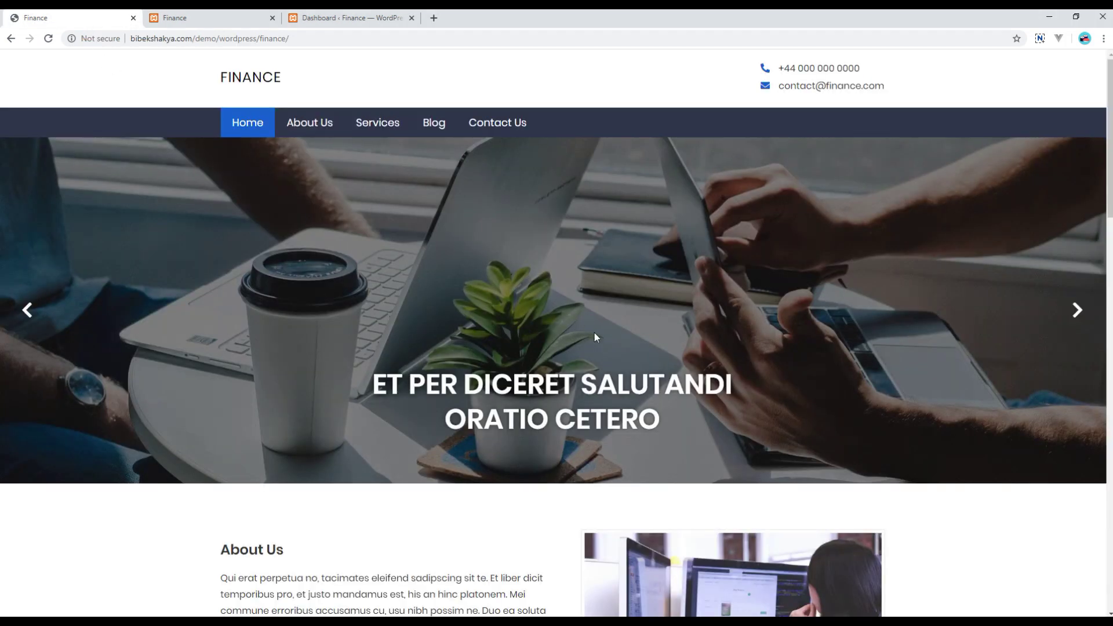
{"action": "left_click", "coordinate": [1076, 312]}
{"action": "left_click", "coordinate": [1077, 311]}
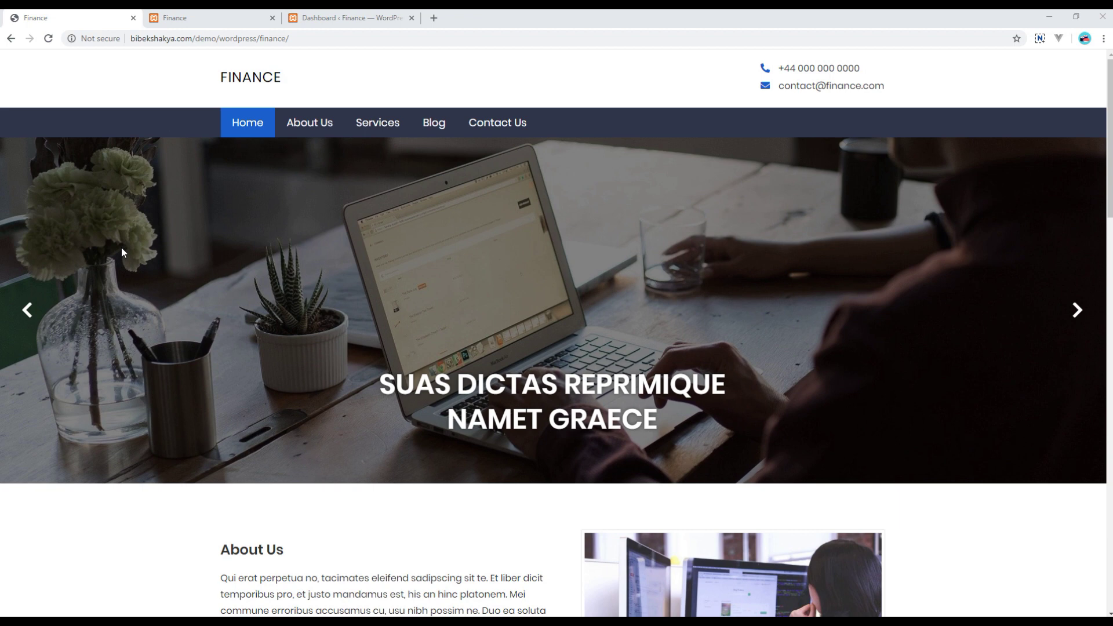
{"action": "left_click", "coordinate": [336, 20]}
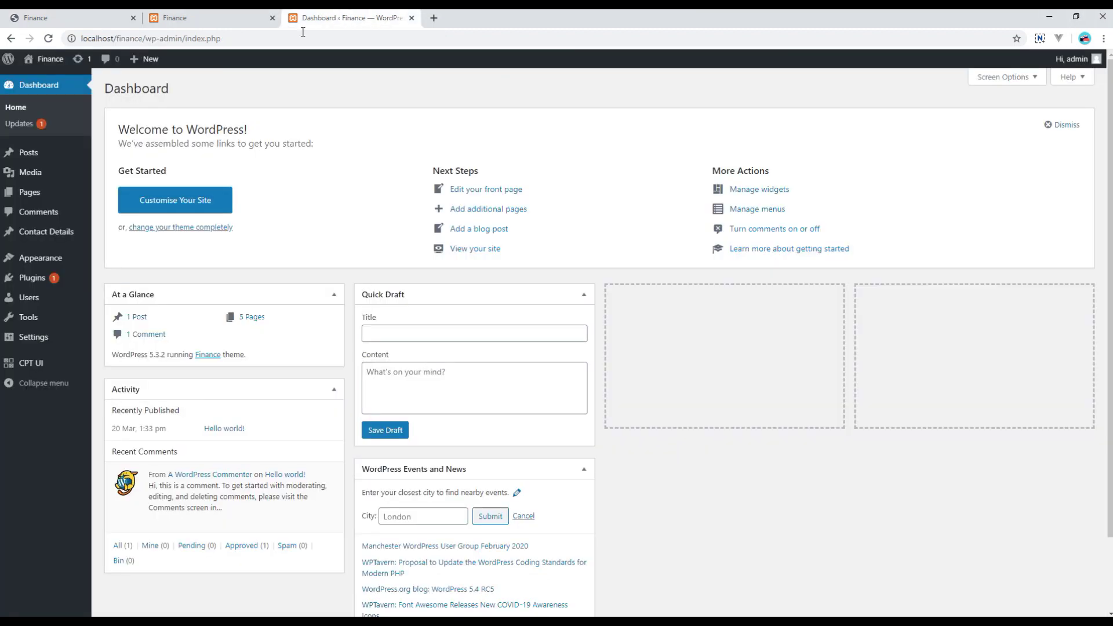
{"action": "mouse_move", "coordinate": [32, 362]}
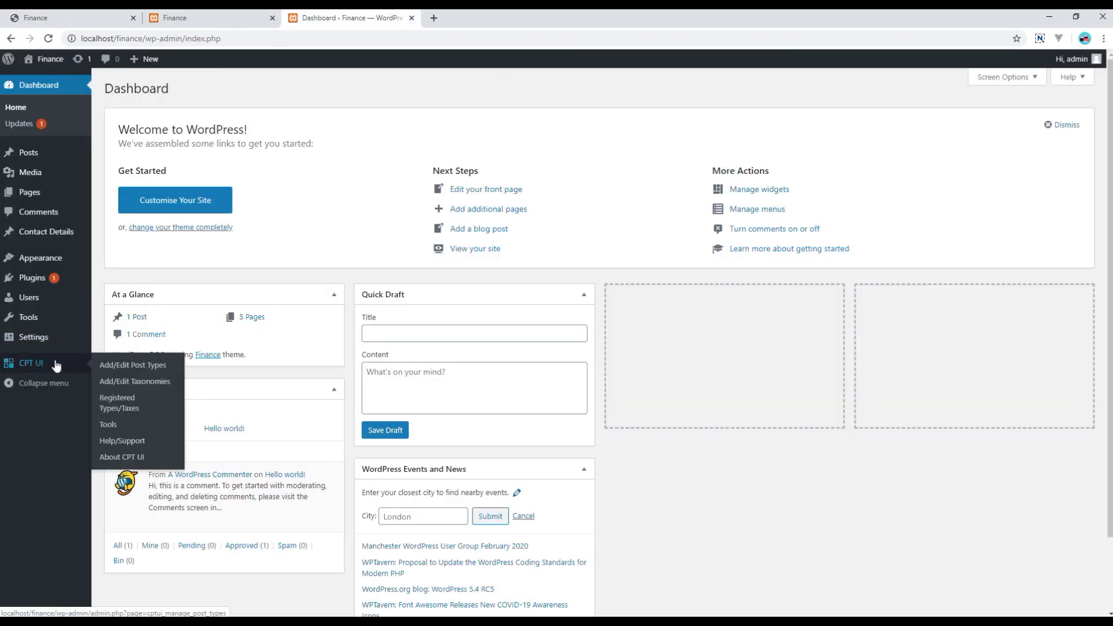
Register a CPT UI post type with slug hero, labels Hero, and Editor support unchecked
{"action": "left_click", "coordinate": [164, 370]}
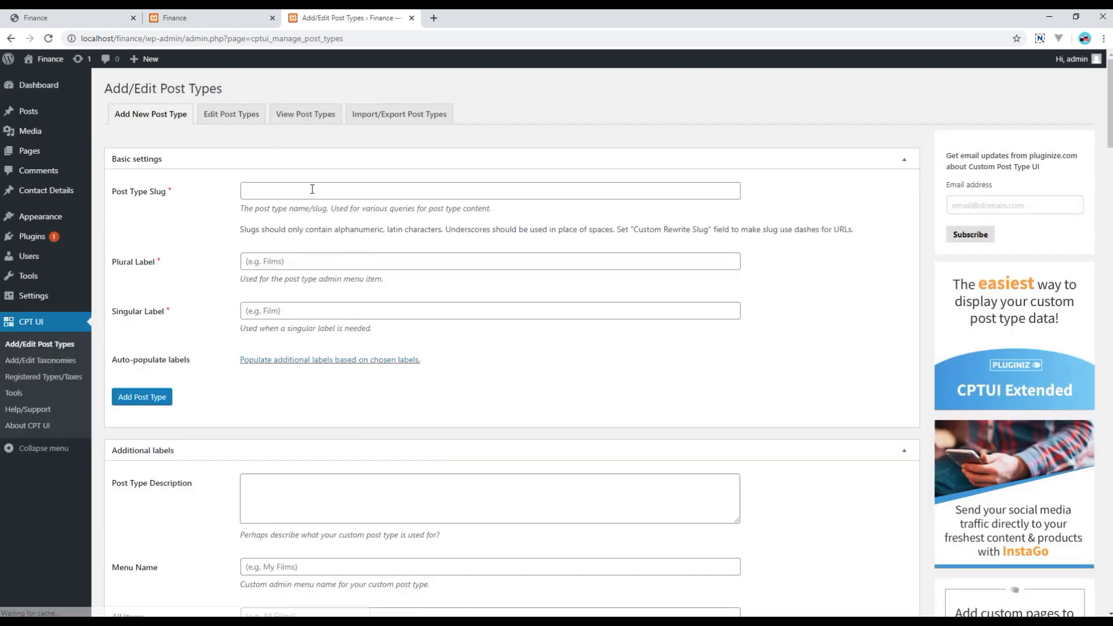
{"action": "left_click", "coordinate": [312, 189]}
{"action": "type", "text": "hero"}
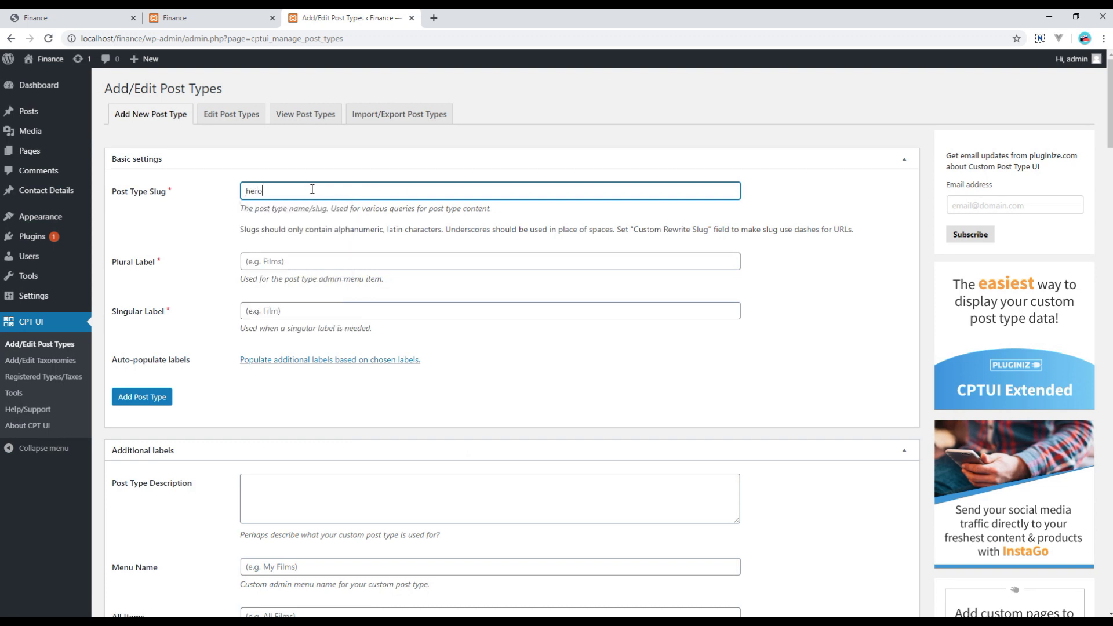
{"action": "left_click", "coordinate": [289, 264]}
{"action": "type", "text": "H"}
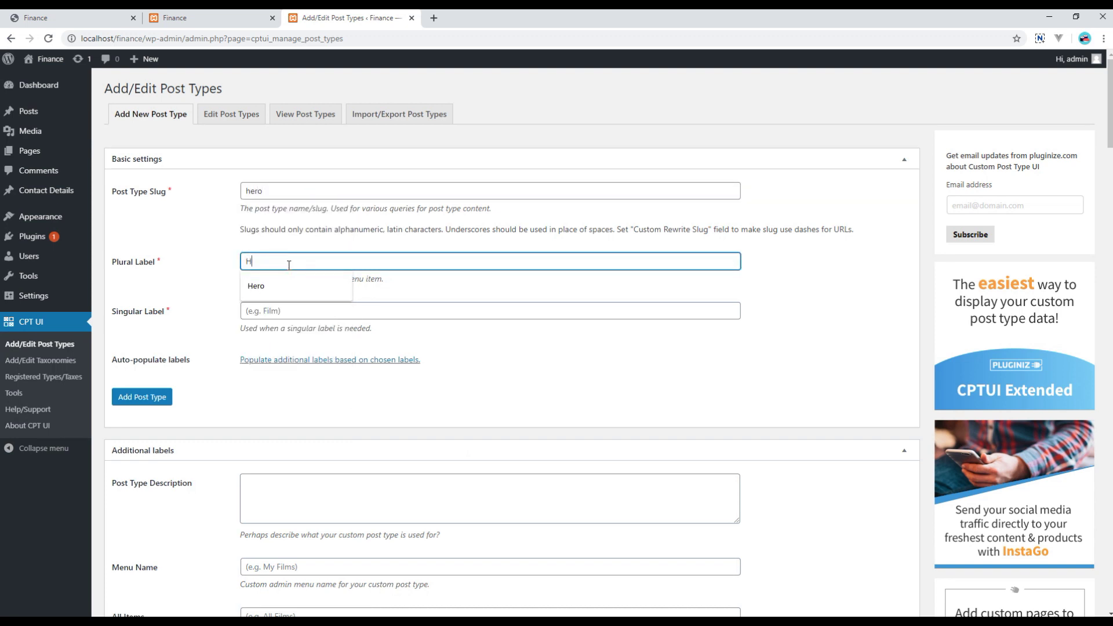
{"action": "type", "text": "ero"}
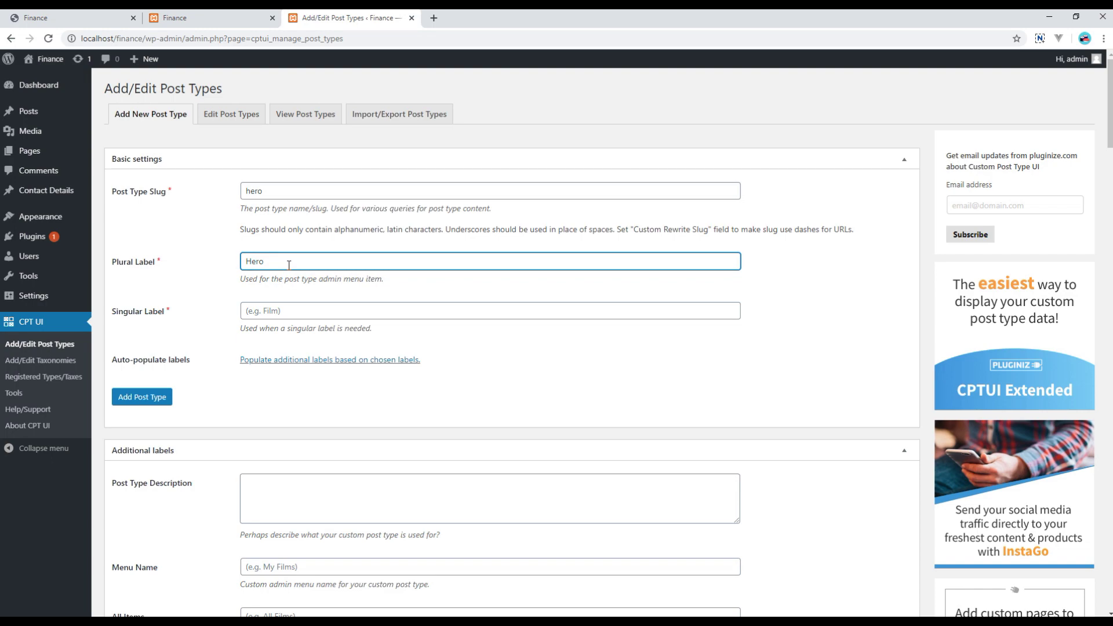
{"action": "left_click", "coordinate": [278, 311]}
{"action": "type", "text": "Hero"}
{"action": "left_click", "coordinate": [215, 328]}
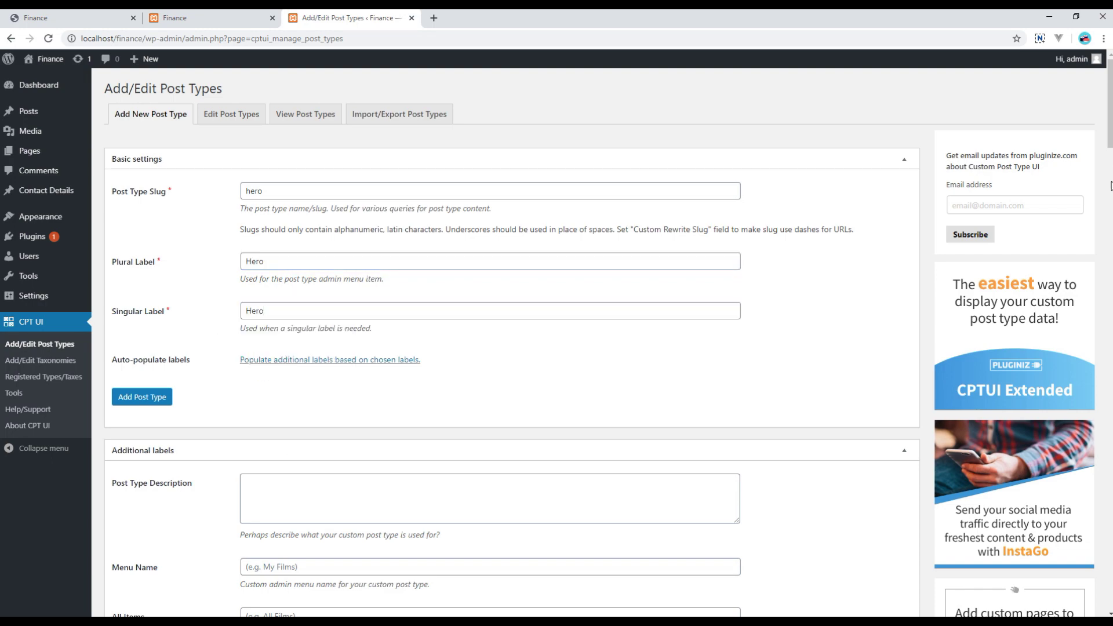
{"action": "left_click_drag", "start_coordinate": [1110, 130], "coordinate": [1110, 599]}
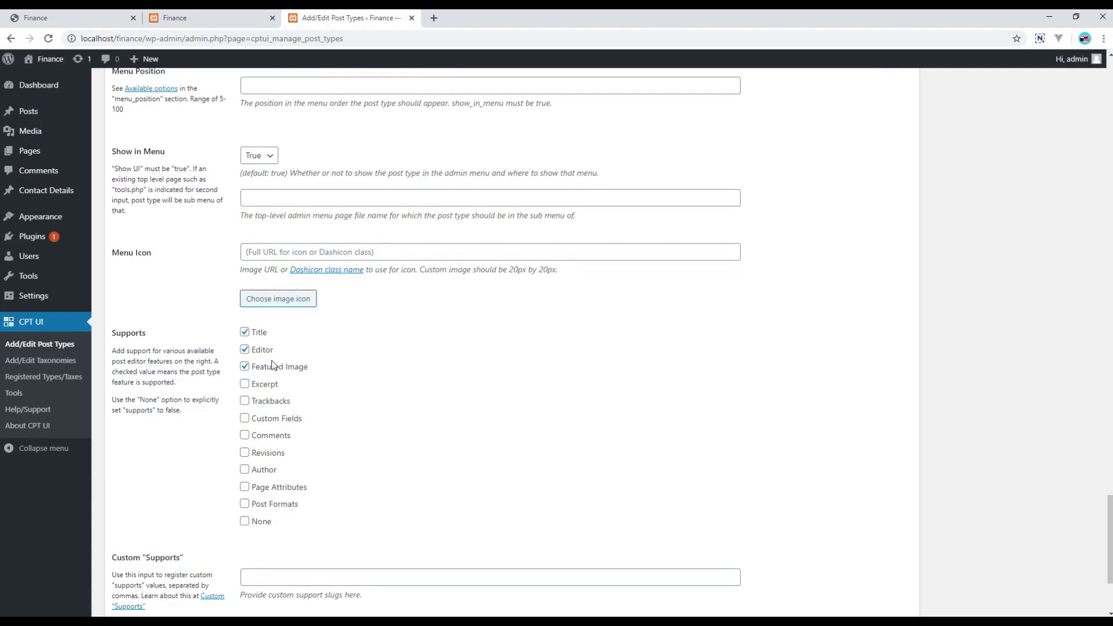
{"action": "left_click", "coordinate": [245, 350]}
{"action": "scroll", "coordinate": [344, 467], "scroll_direction": "down", "scroll_amount": 3}
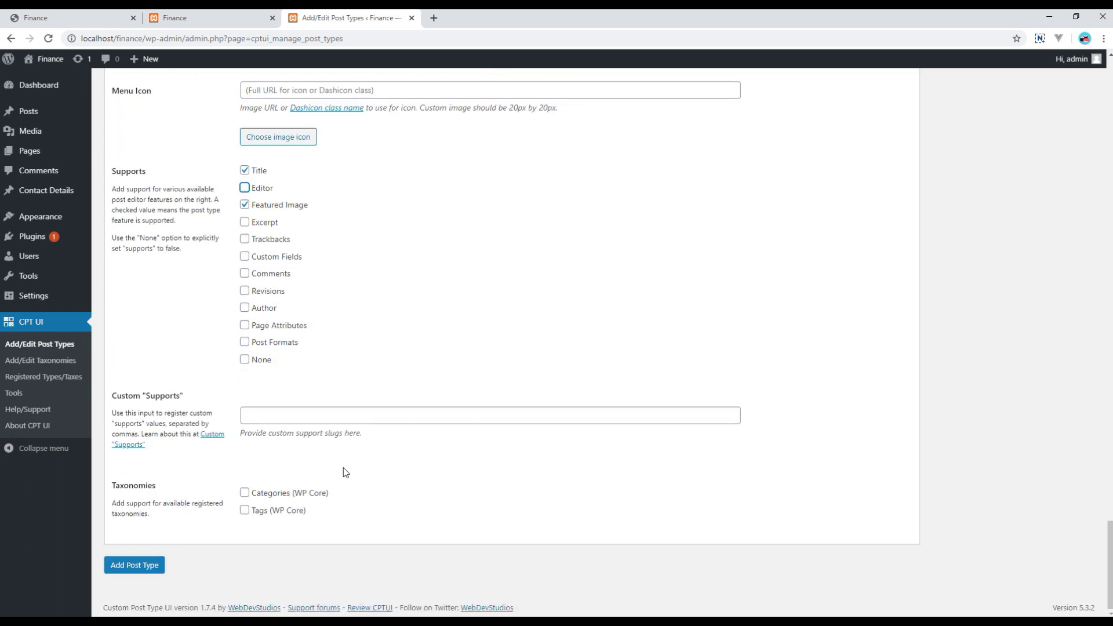
{"action": "left_click", "coordinate": [140, 570]}
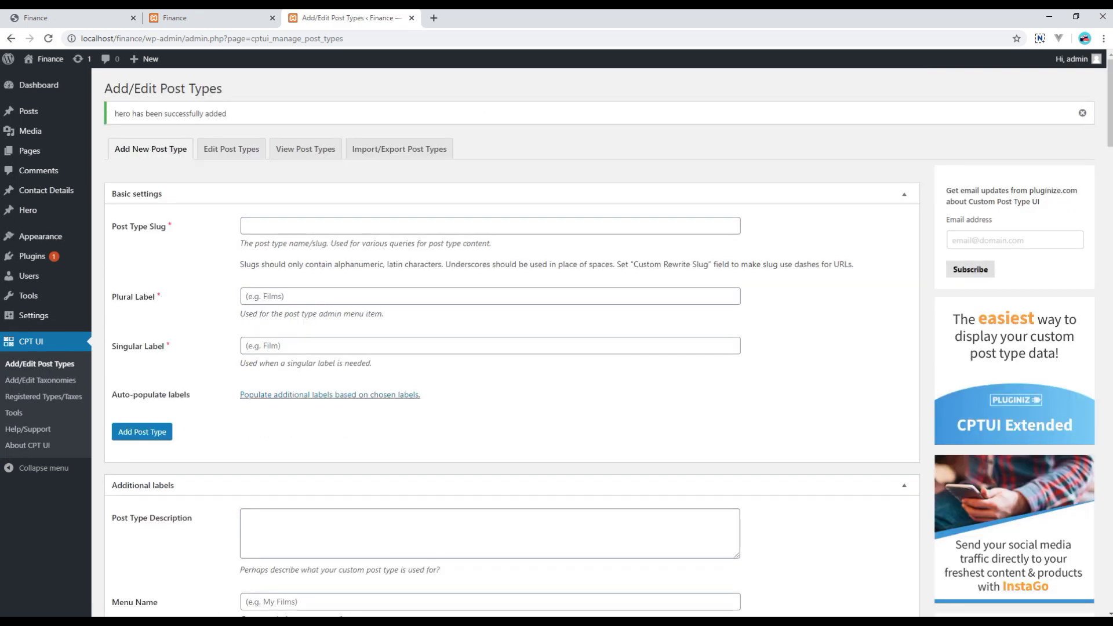
{"action": "mouse_move", "coordinate": [28, 211]}
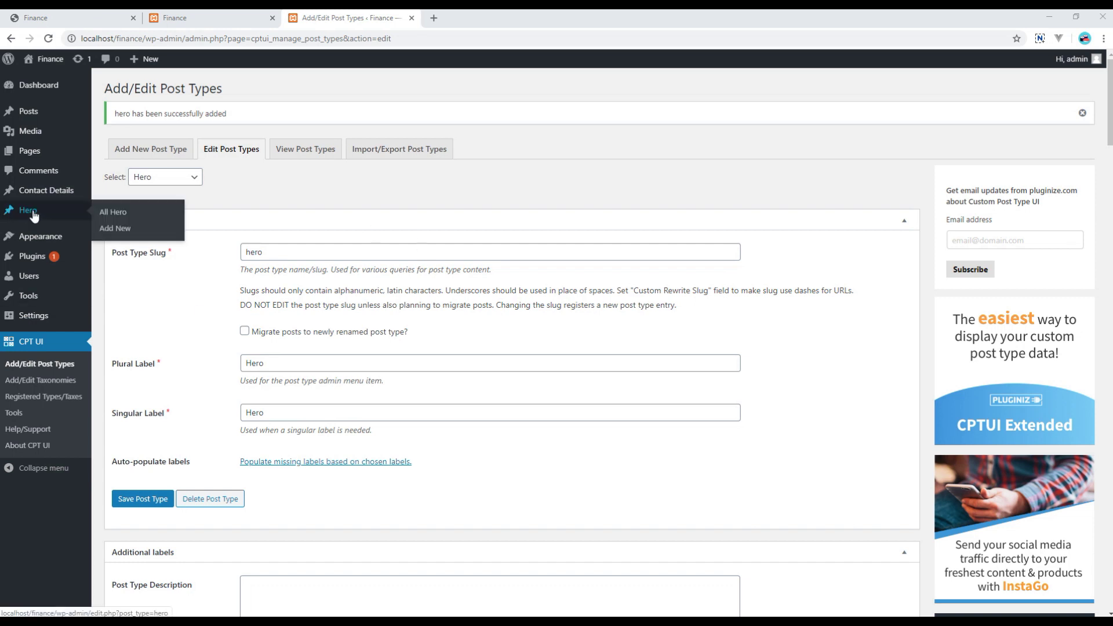
{"action": "left_click", "coordinate": [127, 230]}
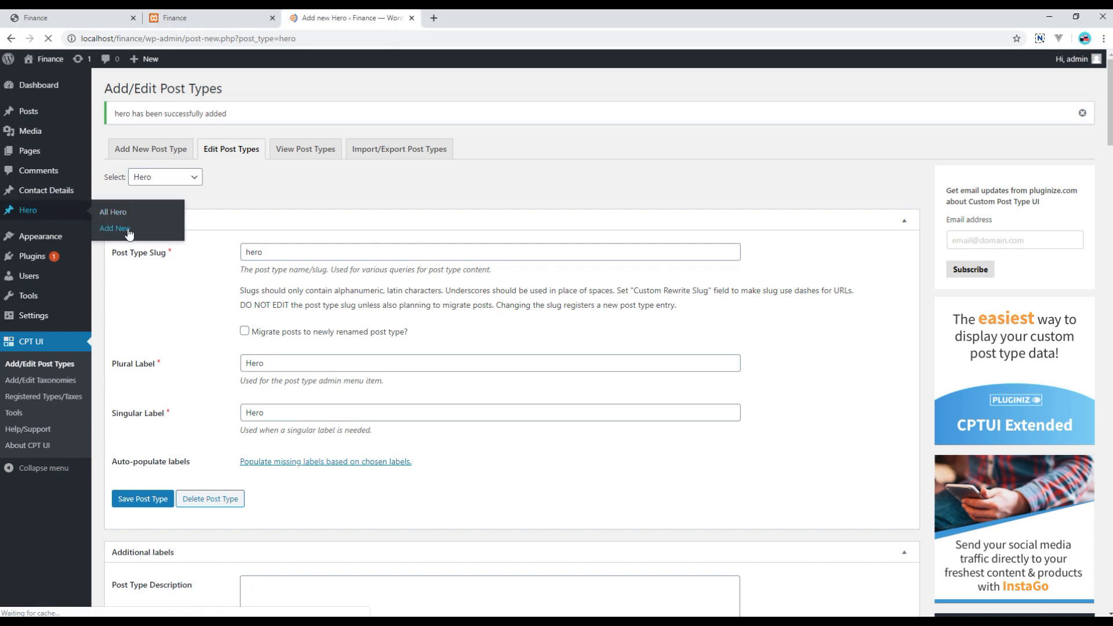
{"action": "type", "text": "Et per diceret salutandi Oratio cetero"}
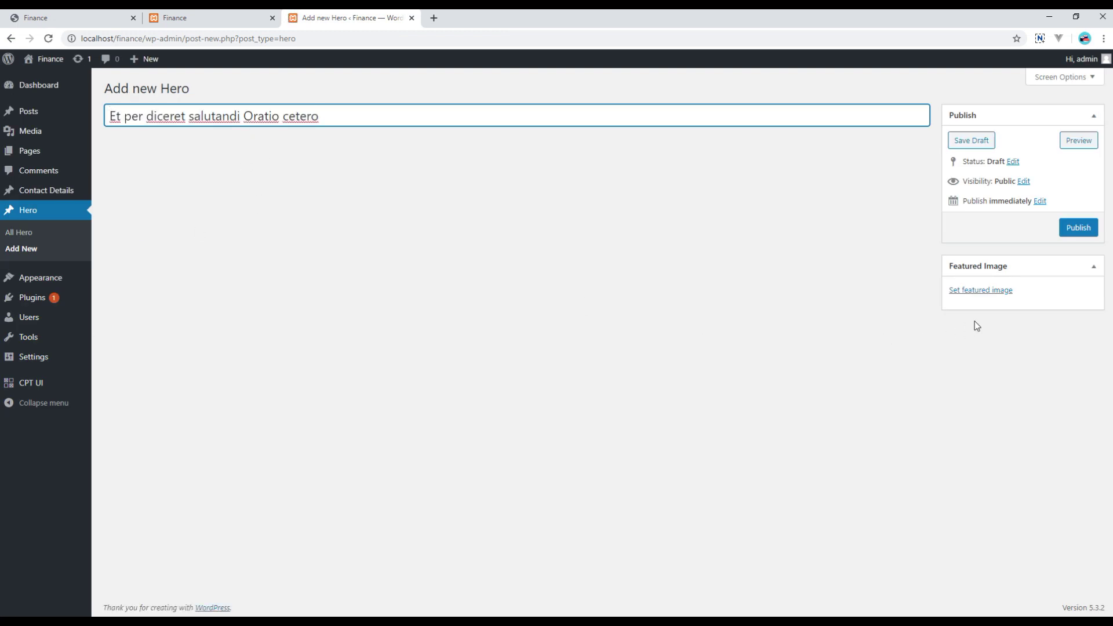
Publish the 'Et per diceret salutandi Oratio cetero' Hero post with img1 as featured image
{"action": "left_click", "coordinate": [980, 290]}
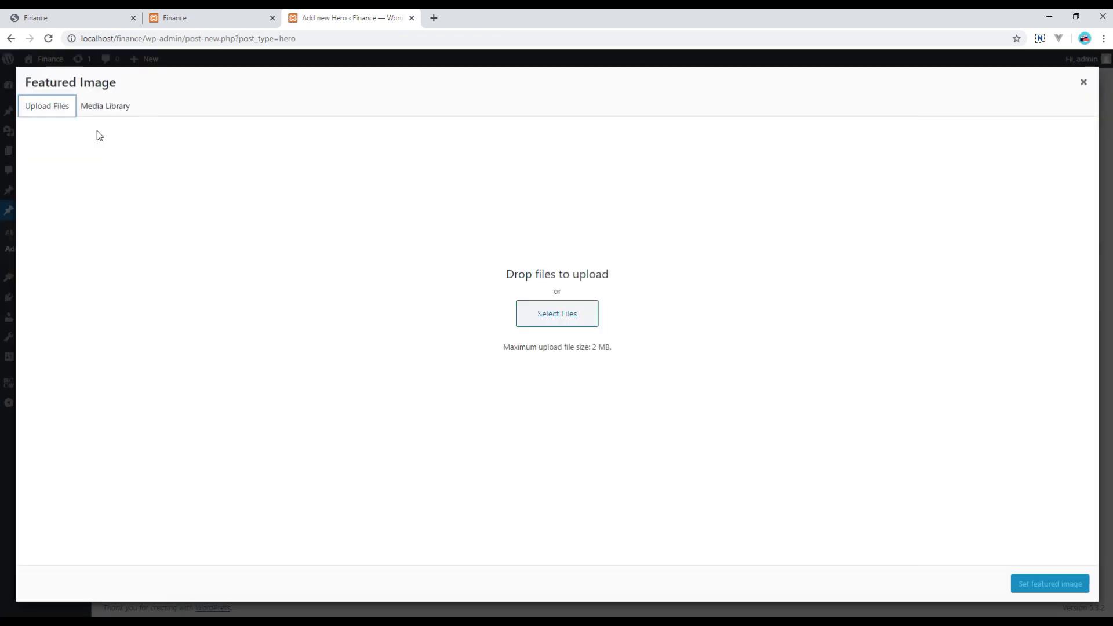
{"action": "left_click", "coordinate": [549, 315]}
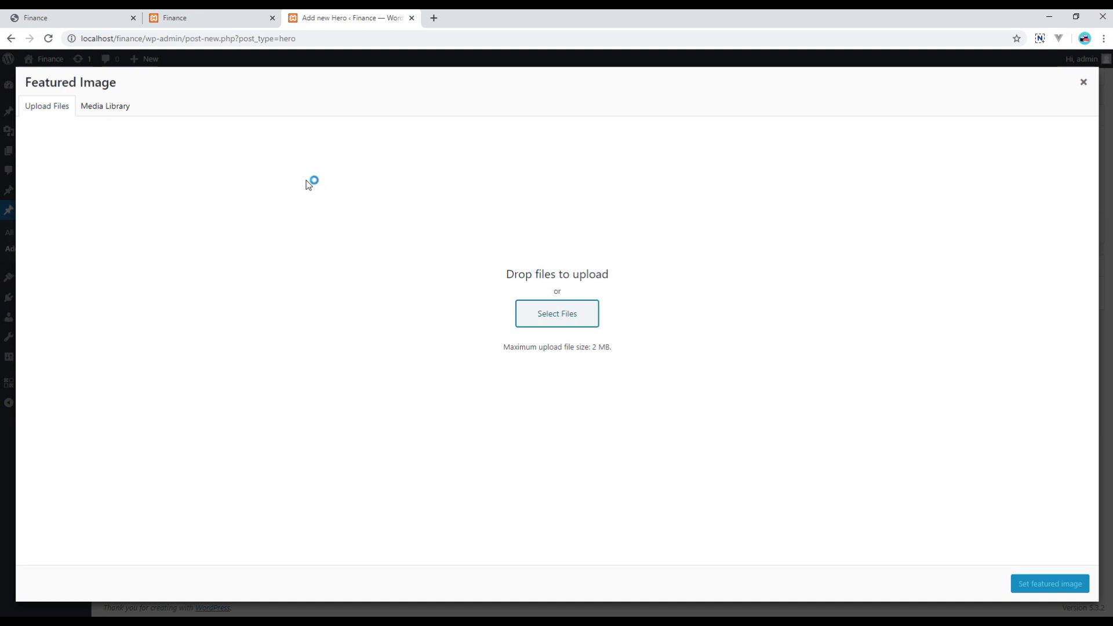
{"action": "left_click", "coordinate": [539, 313]}
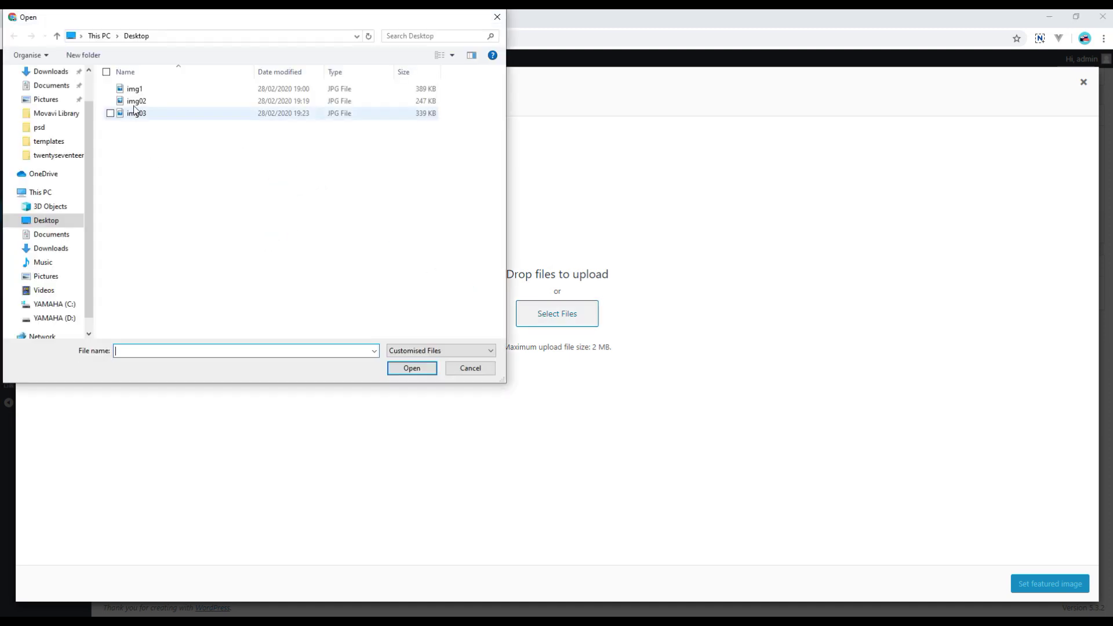
{"action": "double_click", "coordinate": [149, 93]}
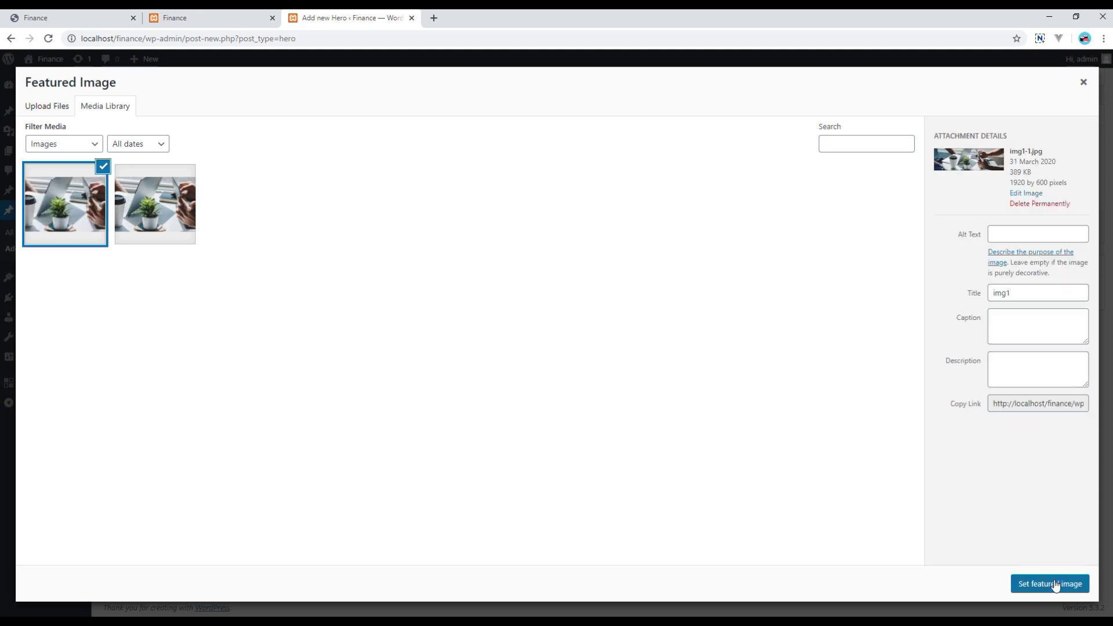
{"action": "left_click", "coordinate": [1054, 584]}
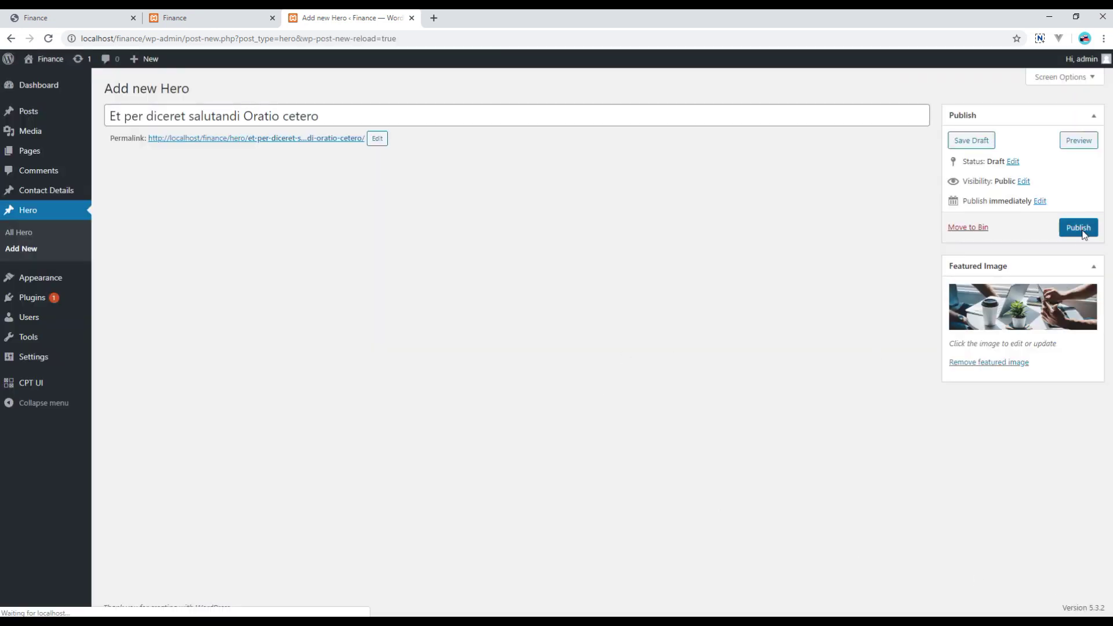
{"action": "left_click", "coordinate": [1078, 229]}
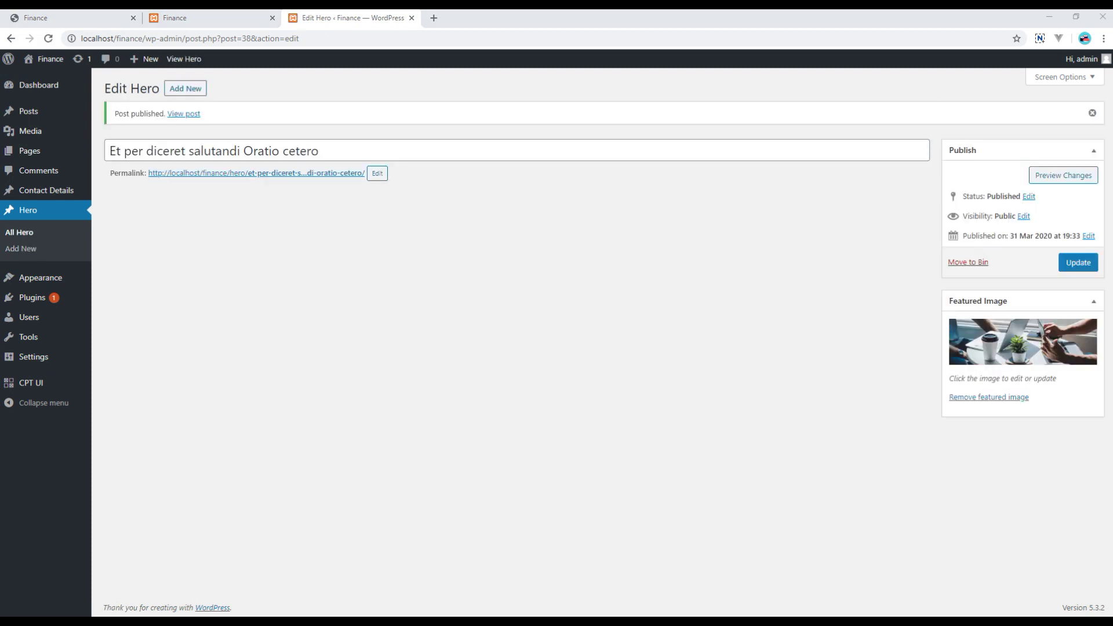
{"action": "left_click", "coordinate": [184, 91]}
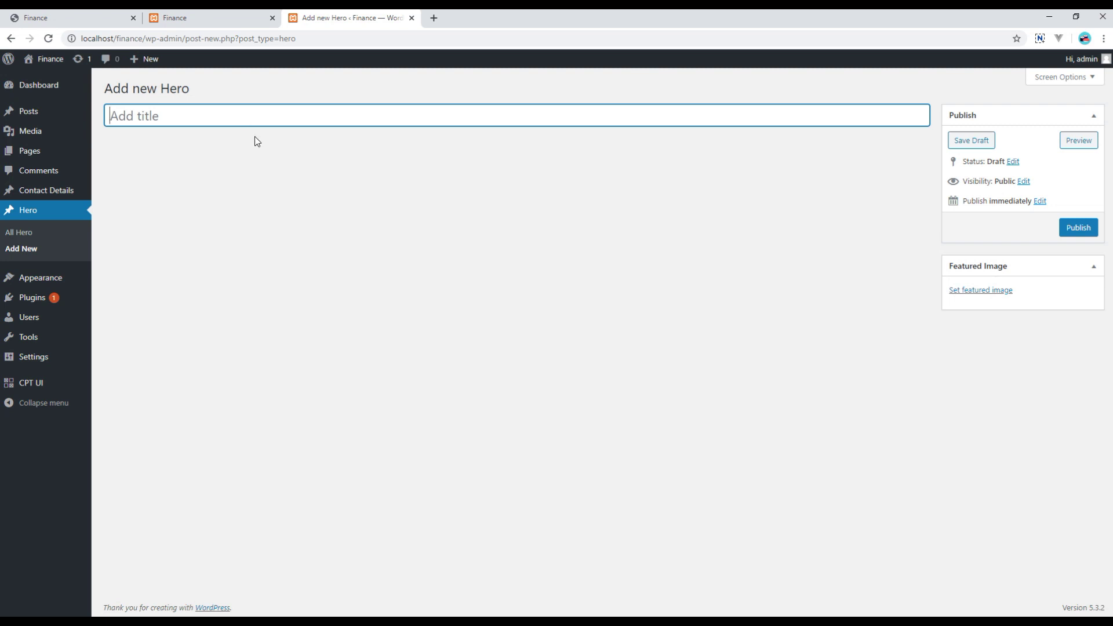
Publish Hero post 'Mei ei consequat mnesarchum reprimique' with img02 as its featured image
{"action": "type", "text": "Mei ei consequat mnesarchum reprimique"}
{"action": "left_click", "coordinate": [983, 293]}
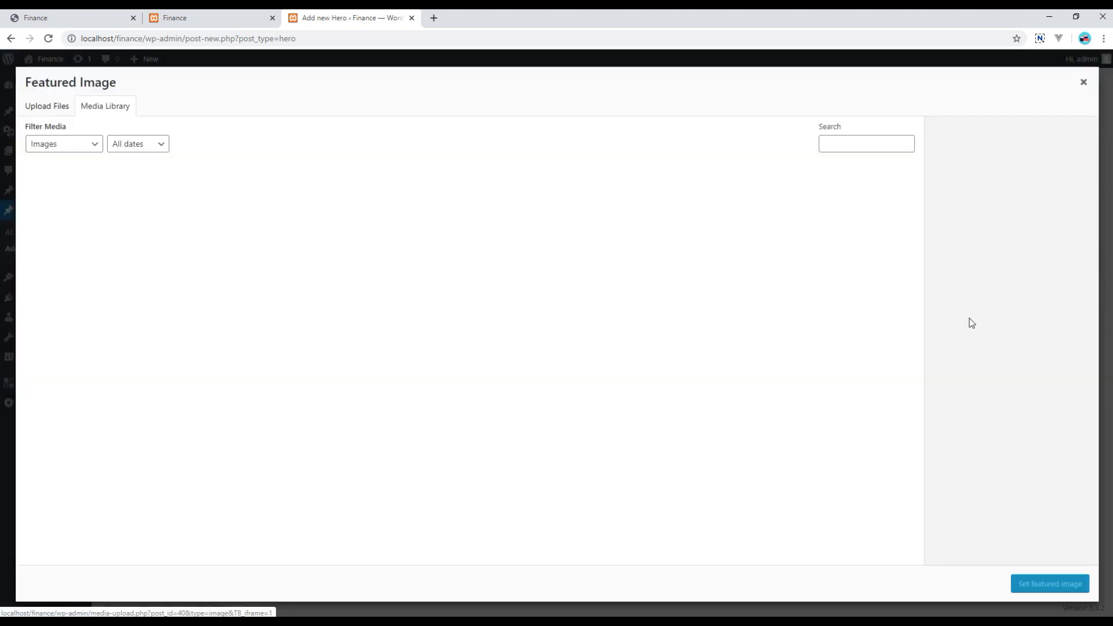
{"action": "left_click", "coordinate": [47, 107]}
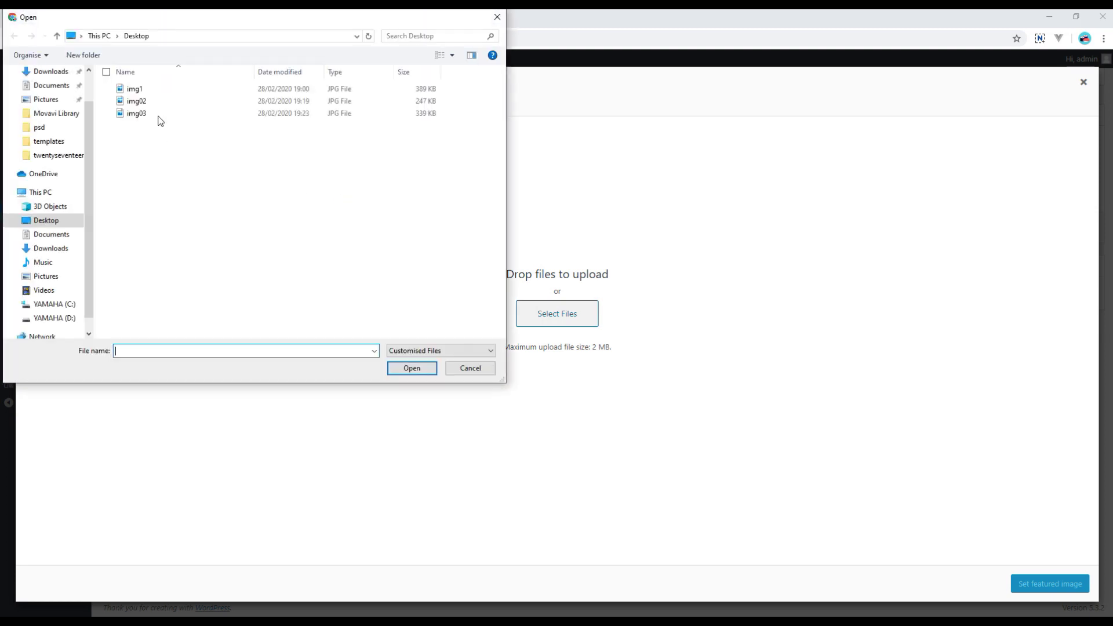
{"action": "double_click", "coordinate": [149, 103]}
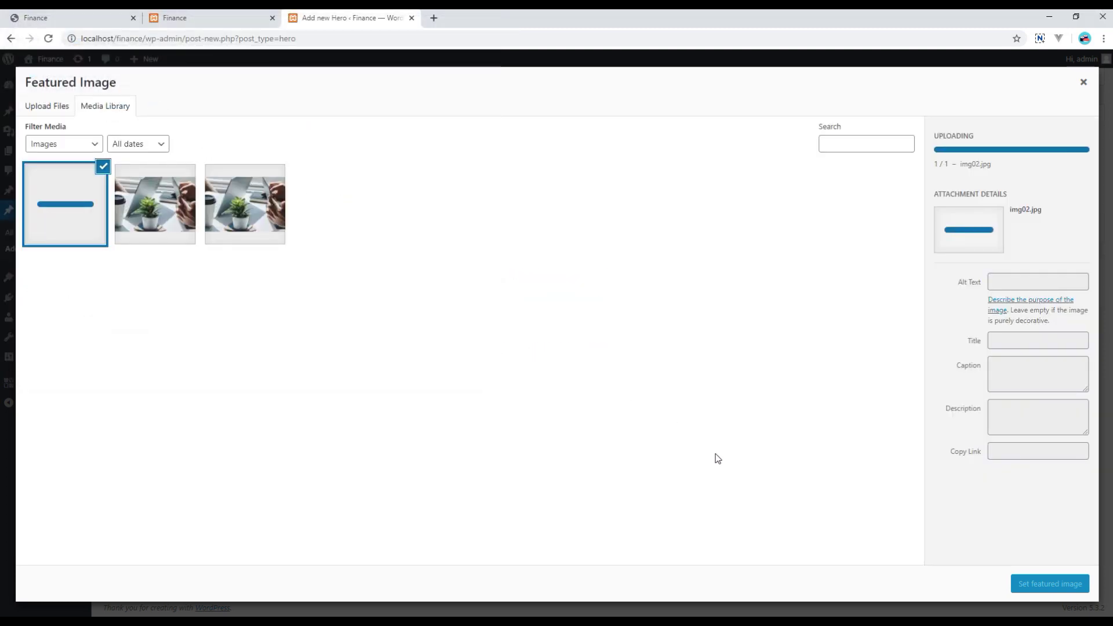
{"action": "left_click", "coordinate": [1053, 588]}
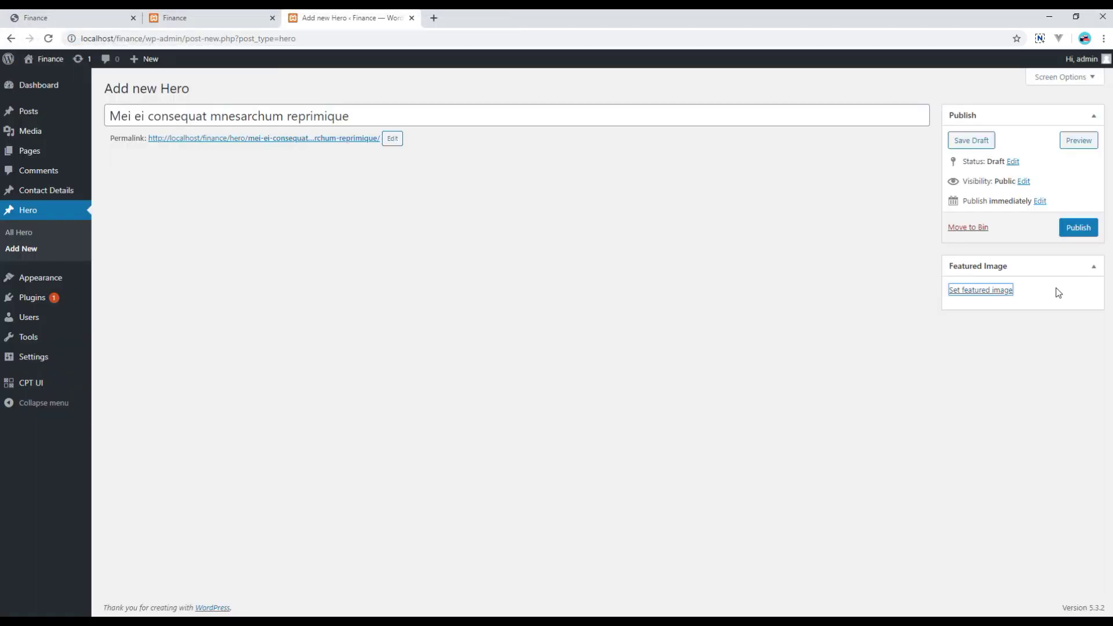
{"action": "left_click", "coordinate": [1078, 227]}
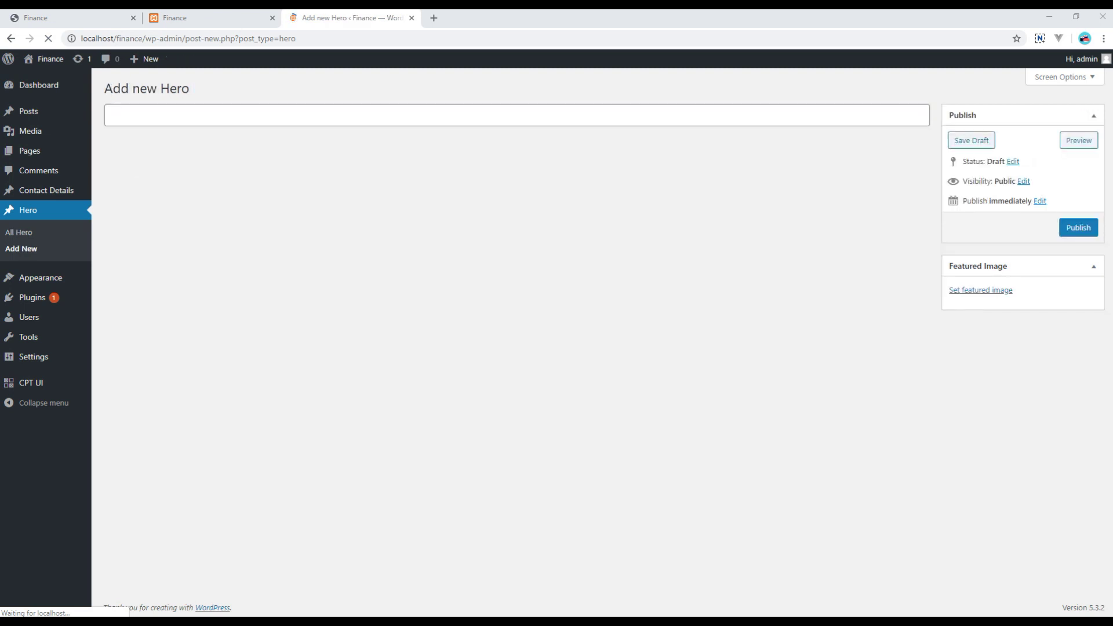
{"action": "type", "text": "Suas dictas reprimique namet graece"}
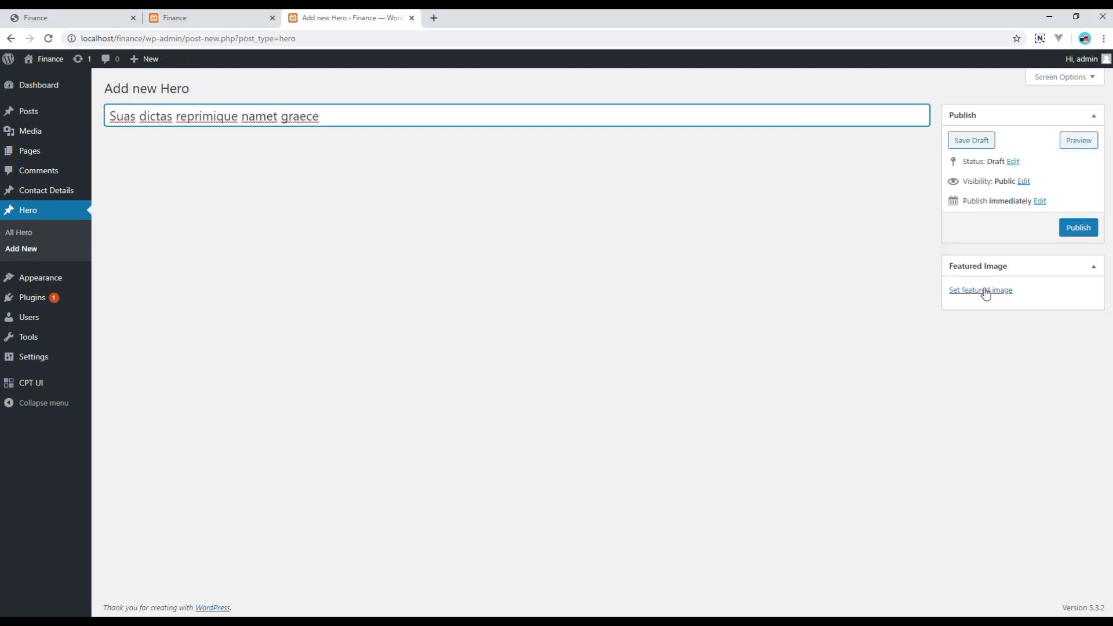
Publish Hero post 'Suas dictas reprimique namet graece' with img03 as its featured image
{"action": "left_click", "coordinate": [986, 291]}
{"action": "left_click", "coordinate": [53, 107]}
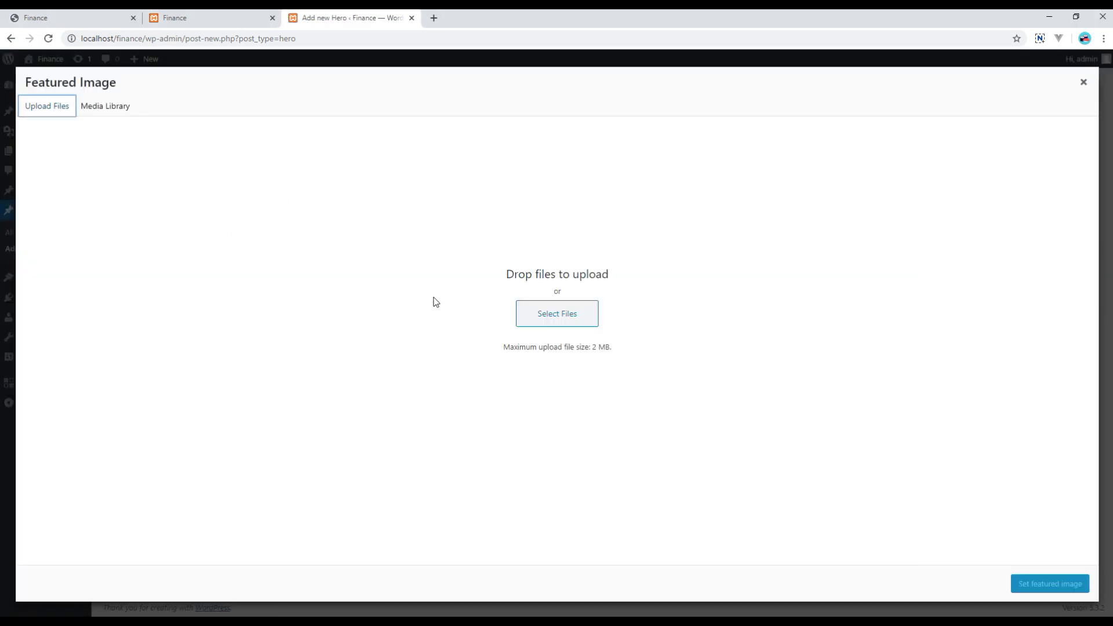
{"action": "left_click", "coordinate": [548, 323]}
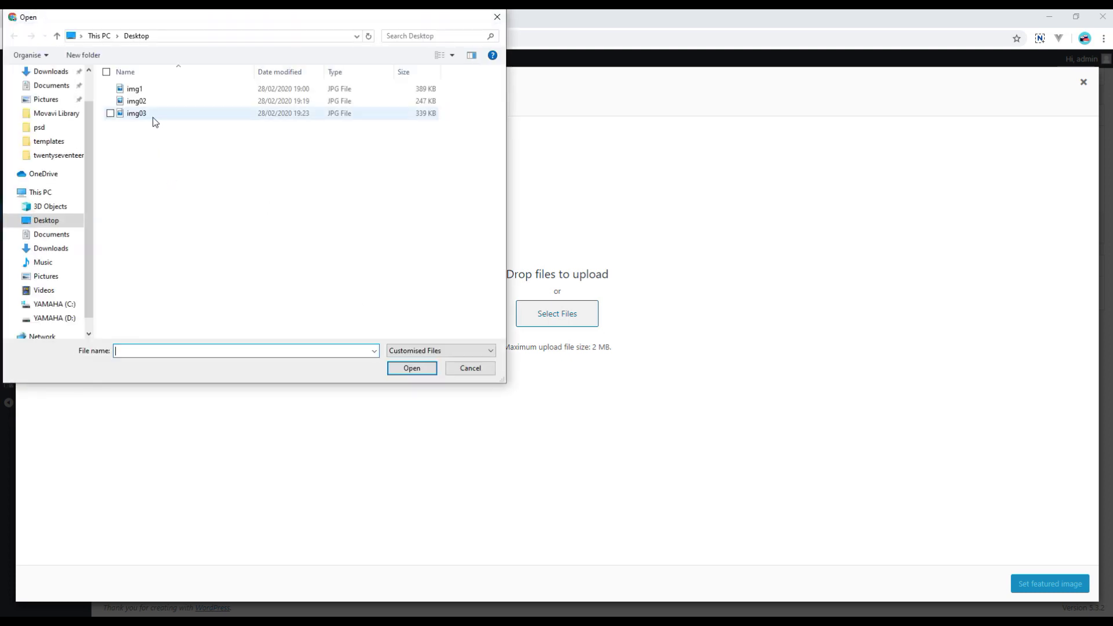
{"action": "double_click", "coordinate": [136, 113]}
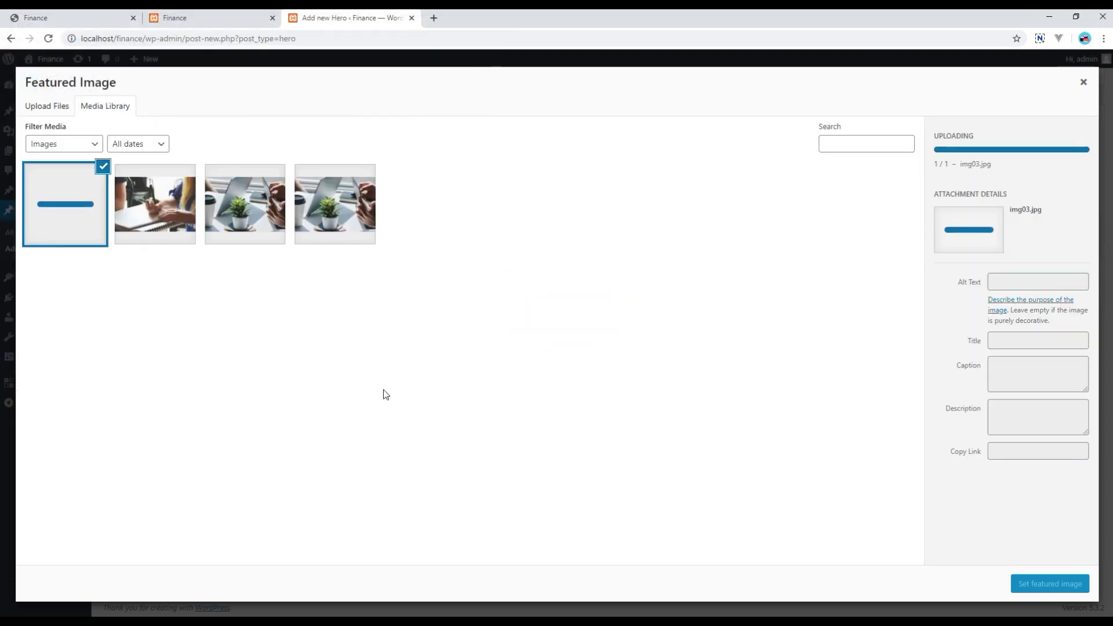
{"action": "left_click", "coordinate": [1024, 584]}
{"action": "left_click", "coordinate": [1078, 228]}
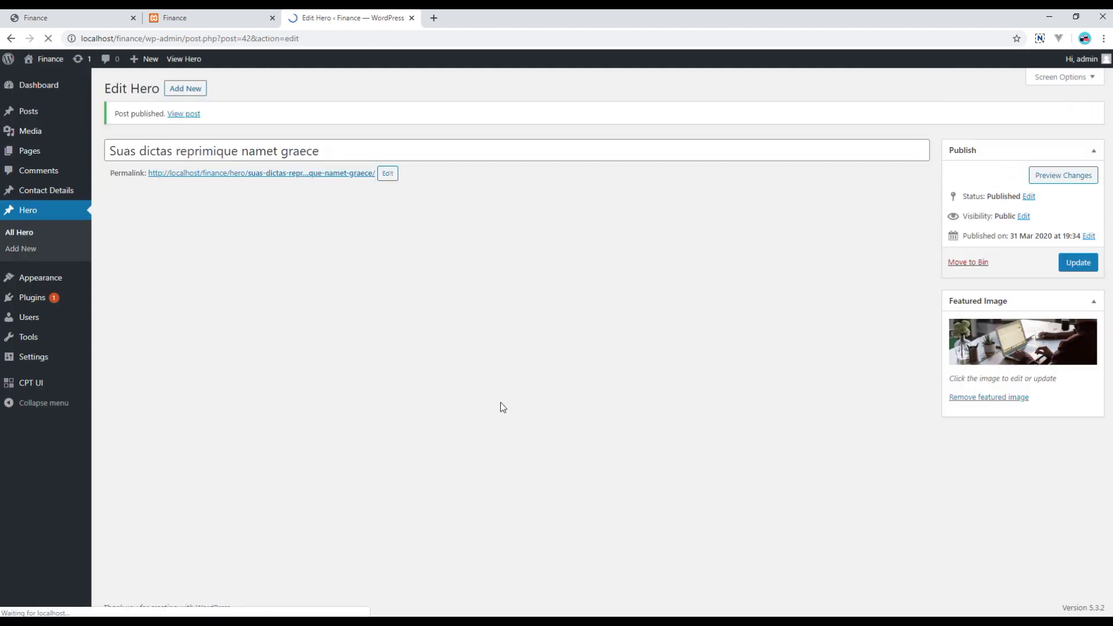
{"action": "left_click", "coordinate": [19, 232]}
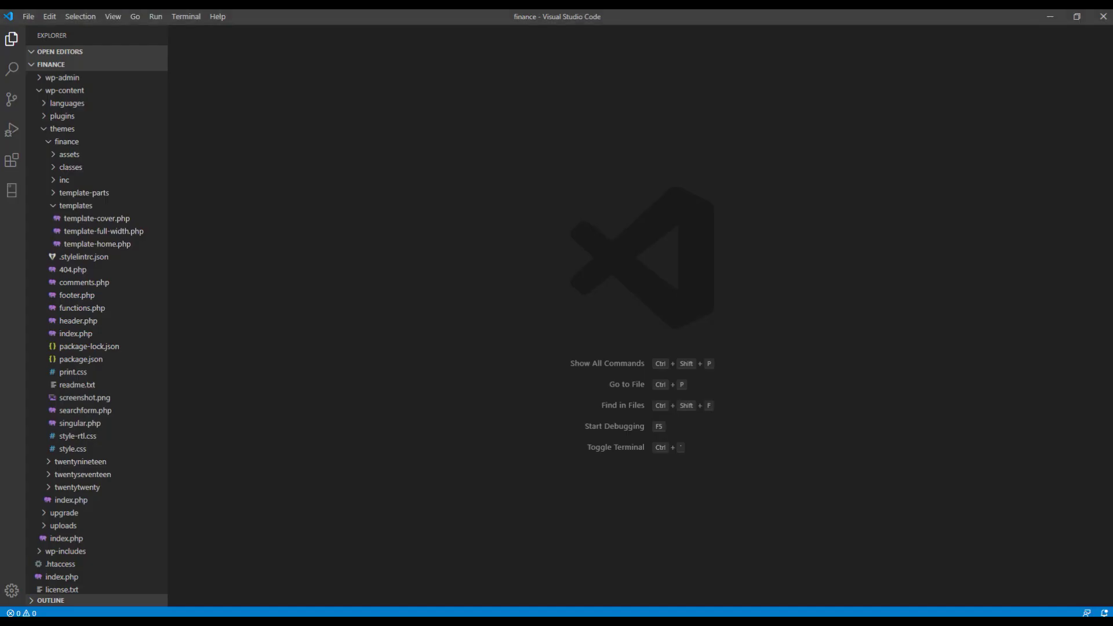
Select and copy the contactInfo div block, lines 67–83, in the finance theme's header.php
{"action": "left_click", "coordinate": [94, 327]}
{"action": "scroll", "coordinate": [338, 340], "scroll_direction": "down", "scroll_amount": 1}
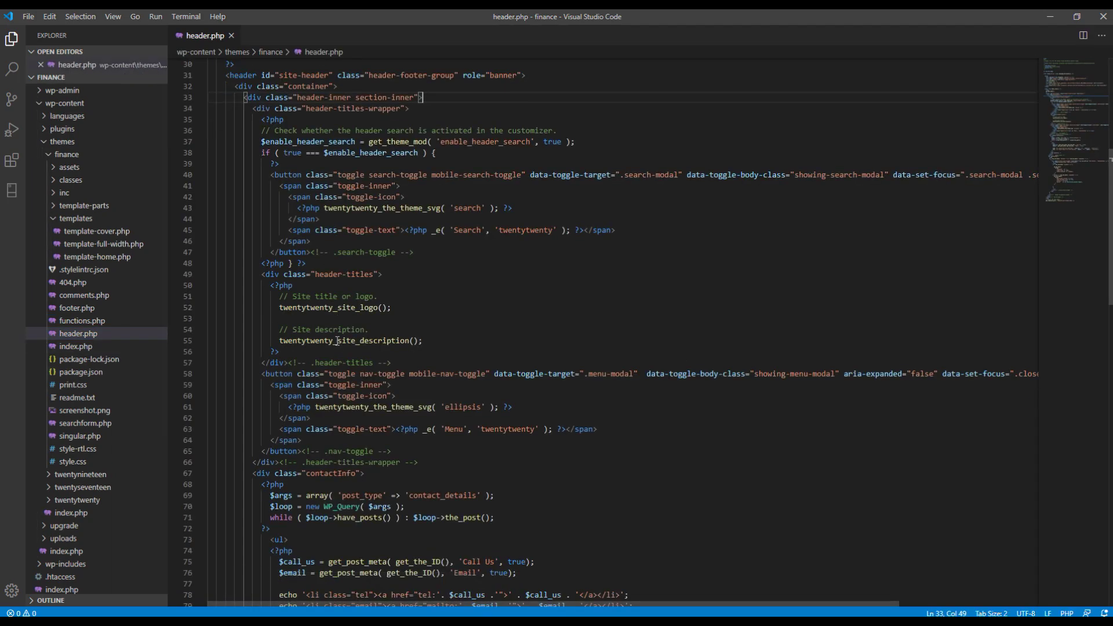
{"action": "scroll", "coordinate": [338, 340], "scroll_direction": "down", "scroll_amount": 3}
{"action": "scroll", "coordinate": [305, 278], "scroll_direction": "up", "scroll_amount": 3}
{"action": "scroll", "coordinate": [267, 217], "scroll_direction": "up", "scroll_amount": 2}
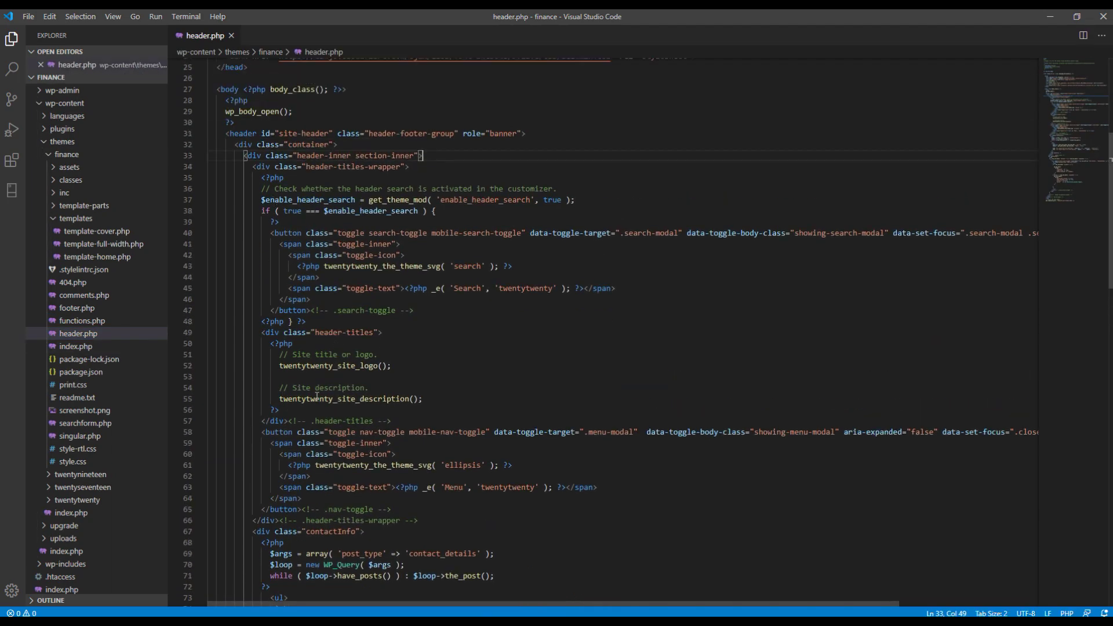
{"action": "scroll", "coordinate": [296, 365], "scroll_direction": "down", "scroll_amount": 3}
{"action": "scroll", "coordinate": [270, 330], "scroll_direction": "down", "scroll_amount": 4}
{"action": "scroll", "coordinate": [248, 297], "scroll_direction": "down", "scroll_amount": 1}
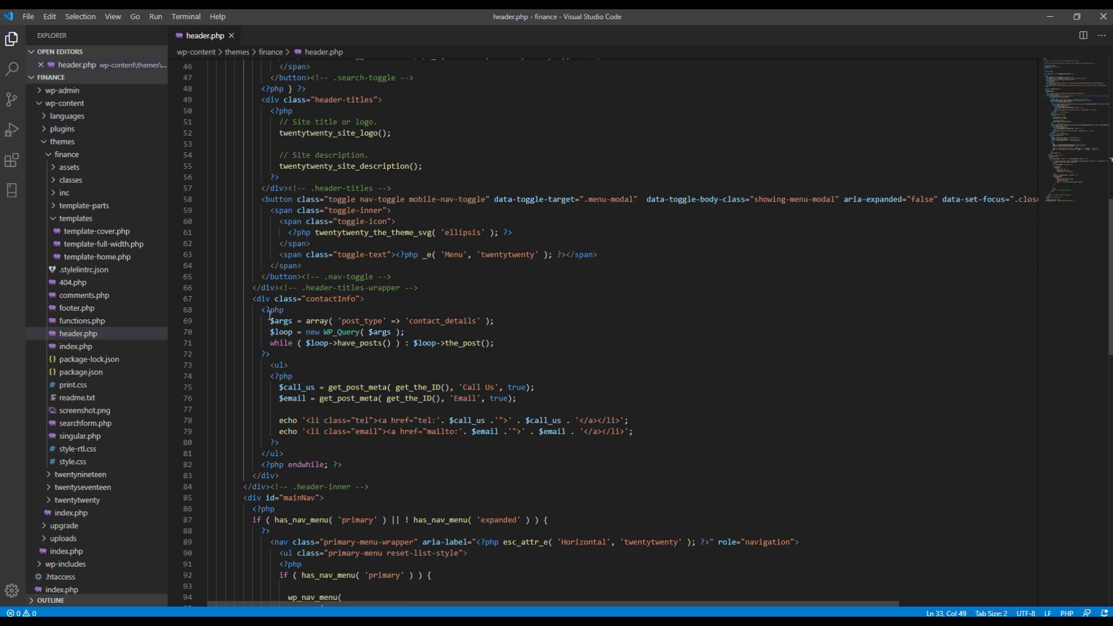
{"action": "left_click", "coordinate": [253, 298]}
{"action": "left_click_drag", "start_coordinate": [283, 476], "coordinate": [252, 300]}
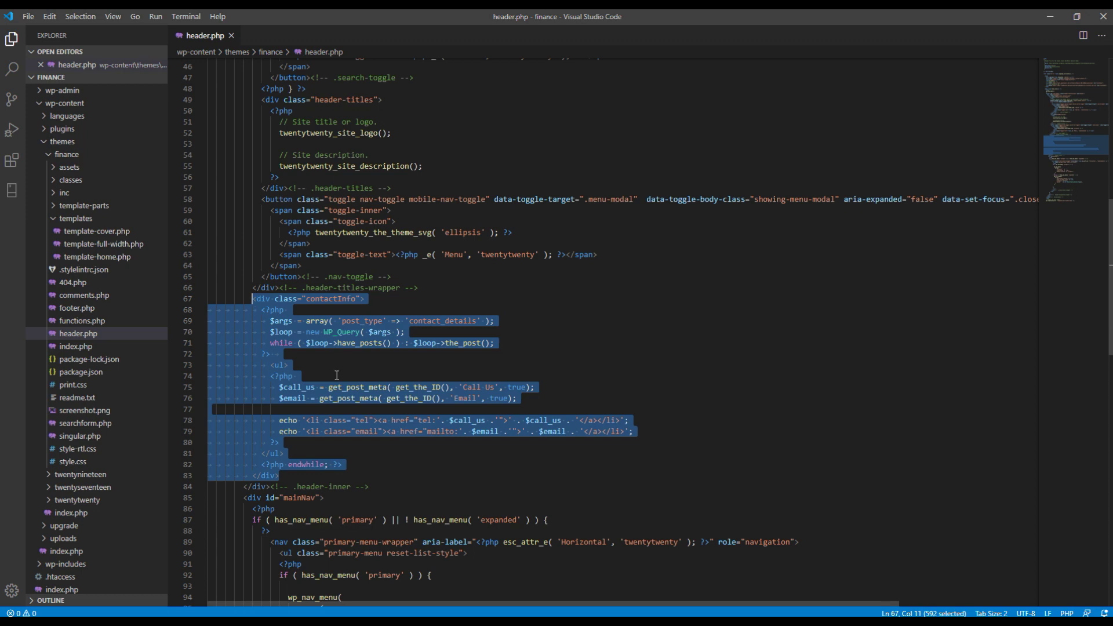
{"action": "scroll", "coordinate": [337, 376], "scroll_direction": "down", "scroll_amount": 3}
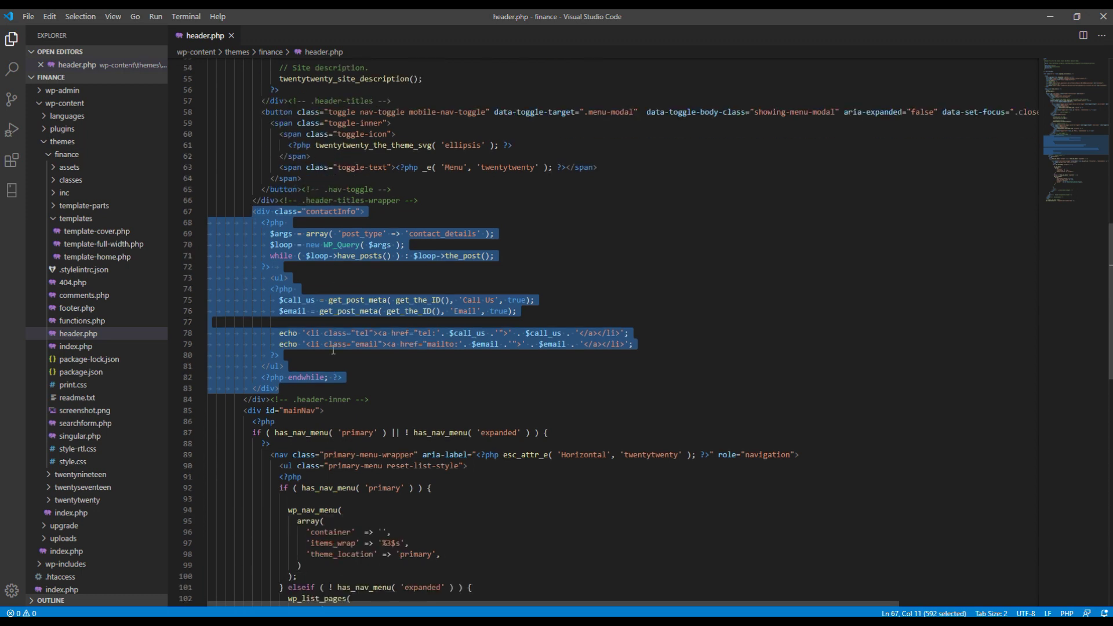
Replace template-home.php's placeholder echo with the copied contactInfo block, outdented one level
{"action": "left_click", "coordinate": [84, 258]}
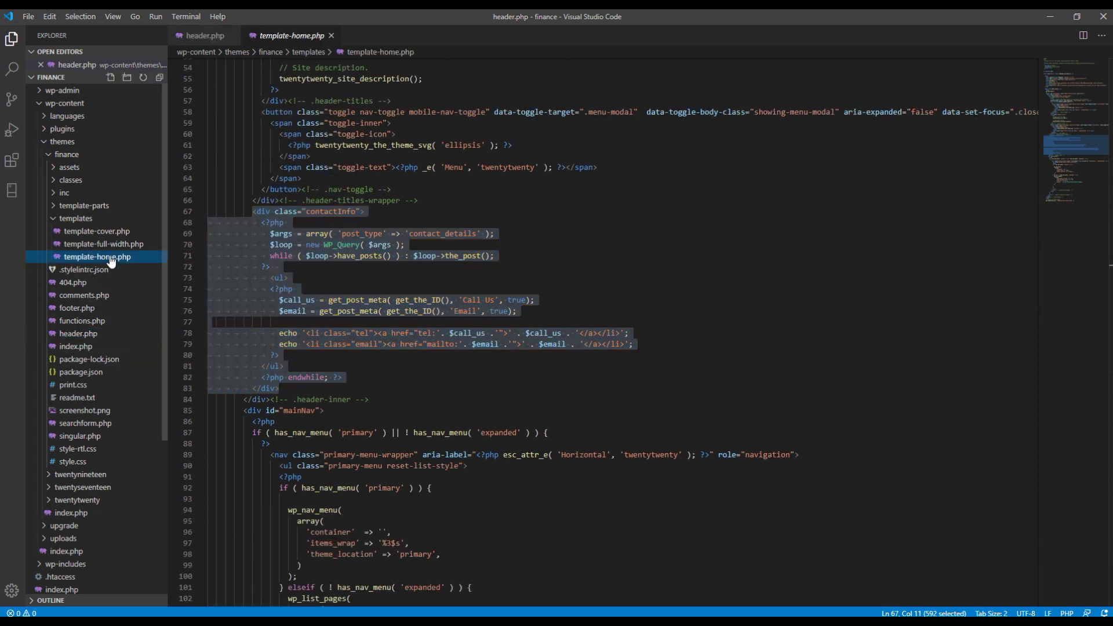
{"action": "left_click_drag", "start_coordinate": [393, 141], "coordinate": [206, 144]}
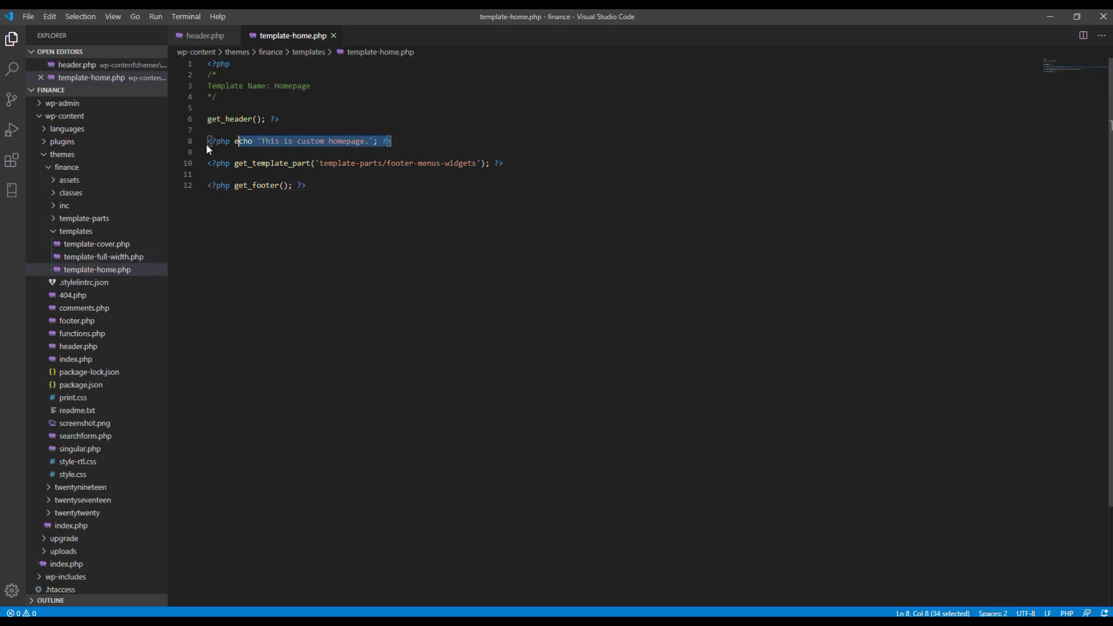
{"action": "key", "text": "ctrl+v"}
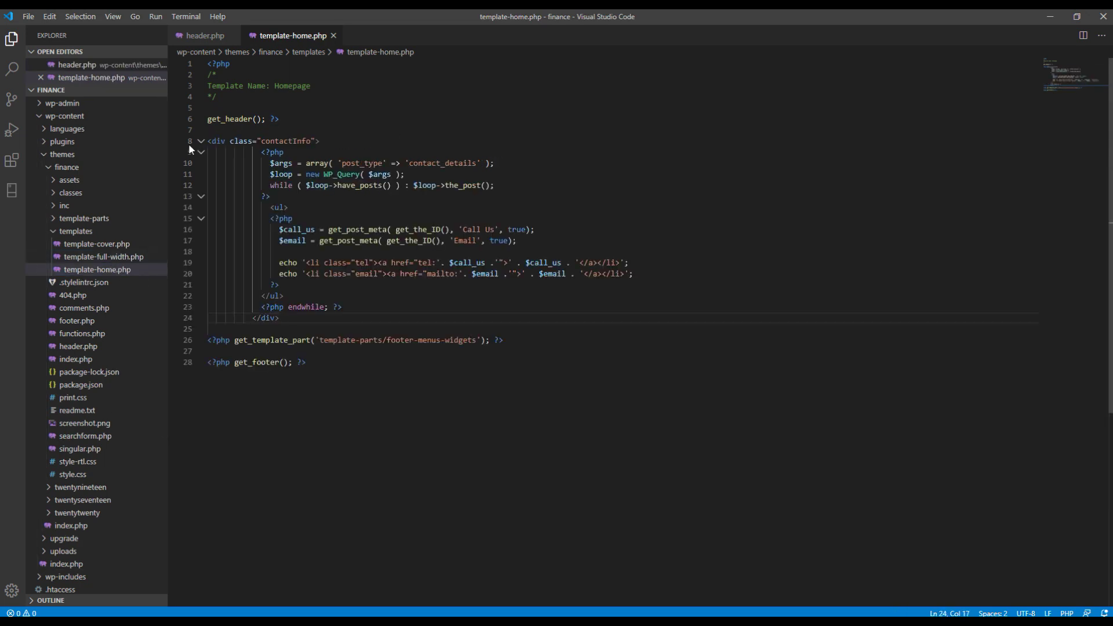
{"action": "left_click_drag", "start_coordinate": [271, 319], "coordinate": [303, 158]}
{"action": "key", "text": "shift+Tab"}
{"action": "key", "text": "shift+Tab"}
{"action": "key", "text": "shift+Tab"}
{"action": "key", "text": "shift+Tab"}
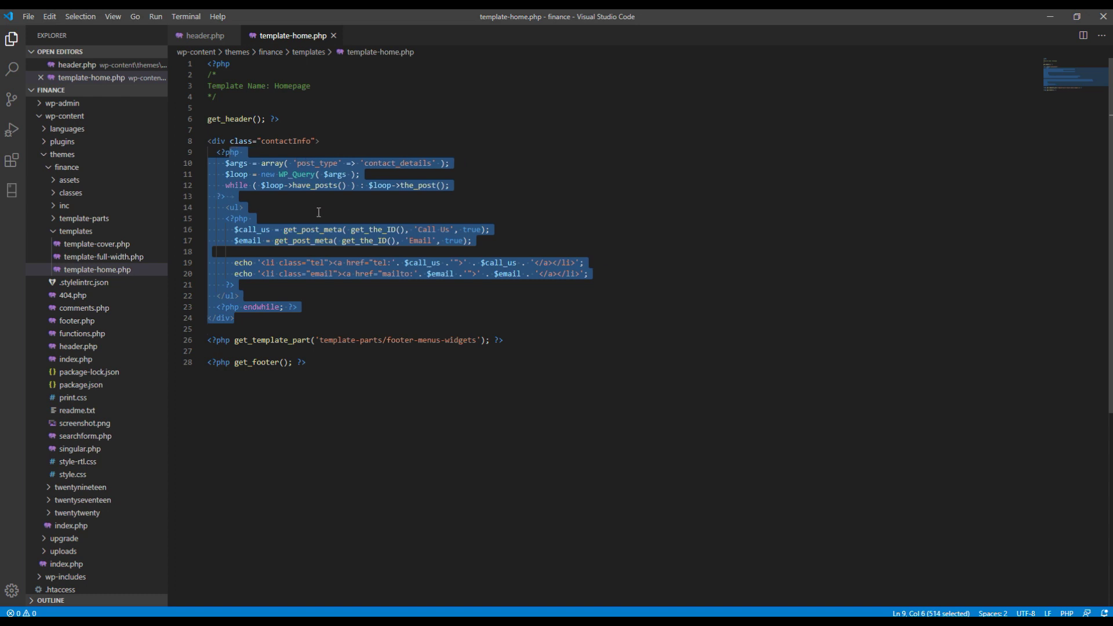
{"action": "left_click", "coordinate": [319, 212]}
Rename the block's div tags to section and its contactInfo class to heroBlock
{"action": "left_click", "coordinate": [366, 410]}
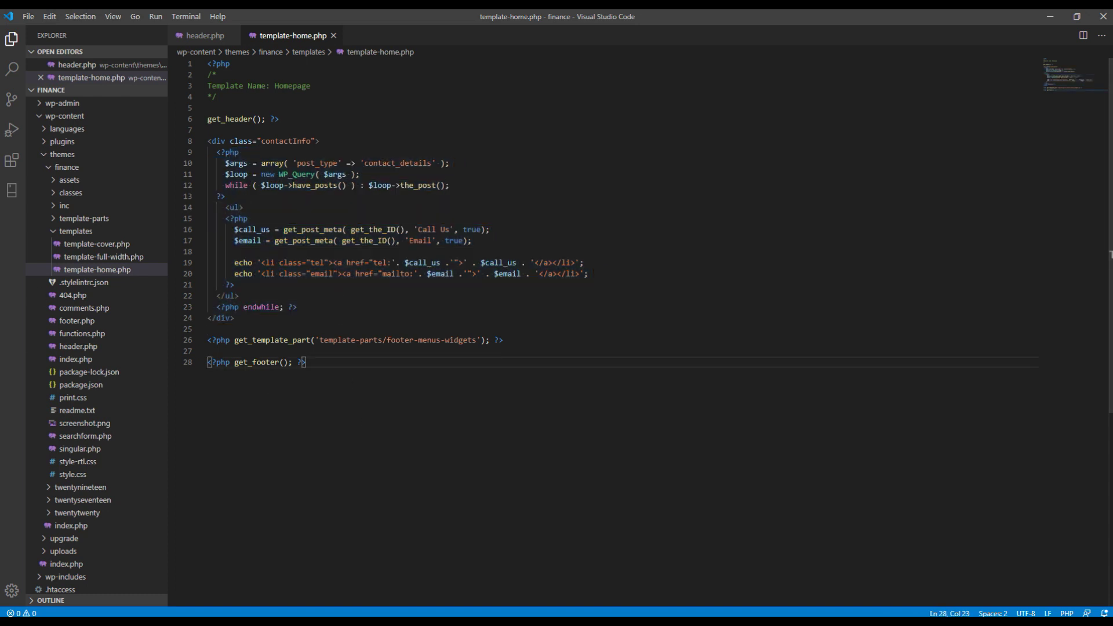
{"action": "double_click", "coordinate": [219, 143]}
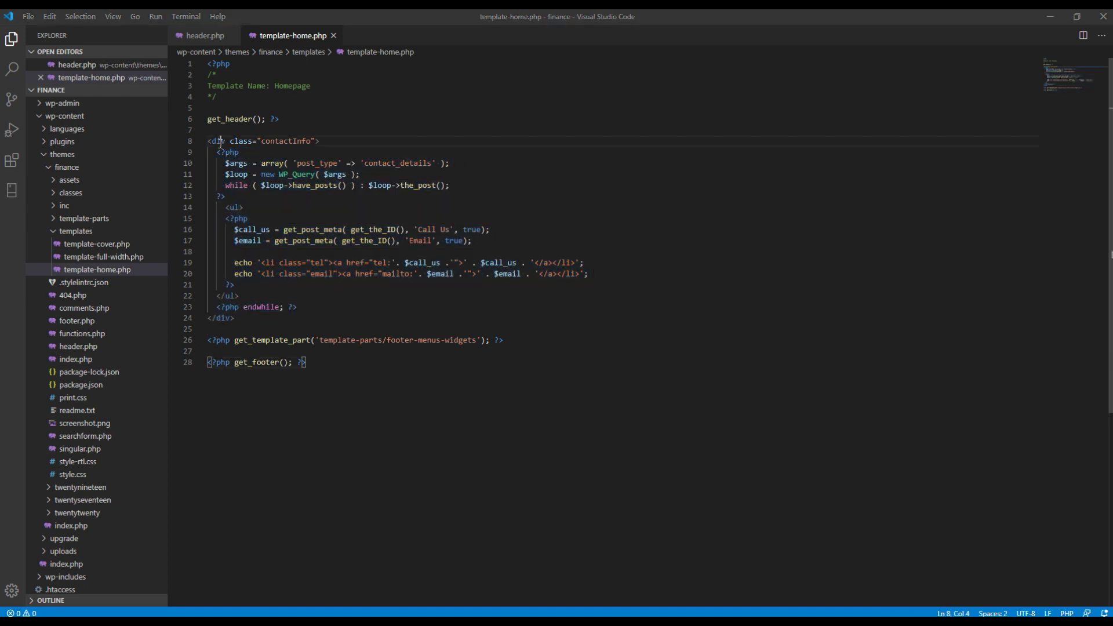
{"action": "type", "text": "section"}
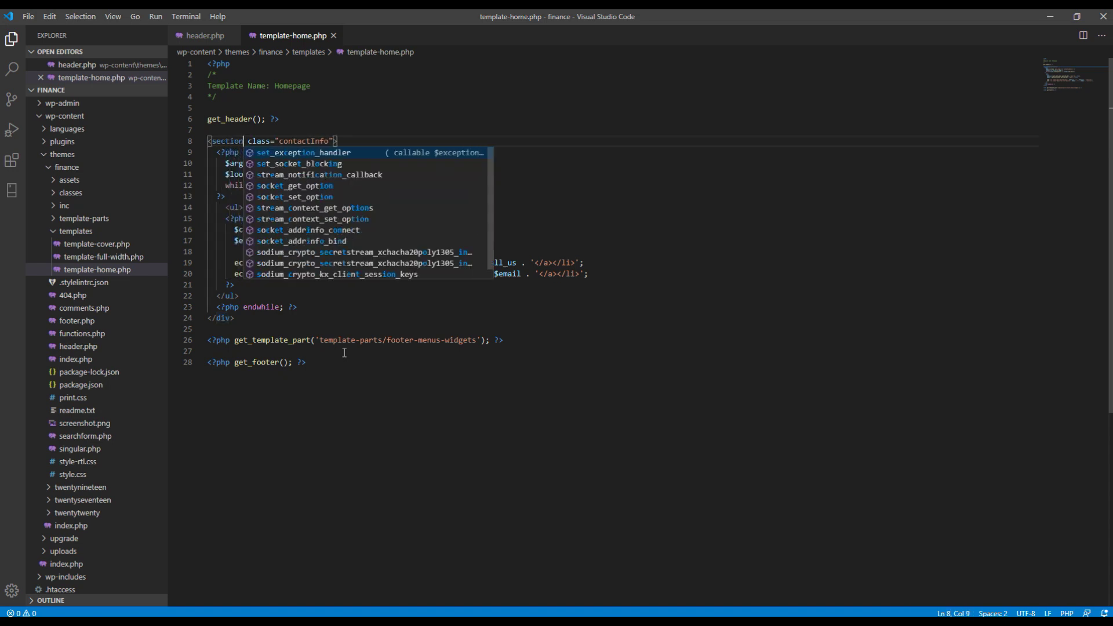
{"action": "key", "text": "ctrl+d"}
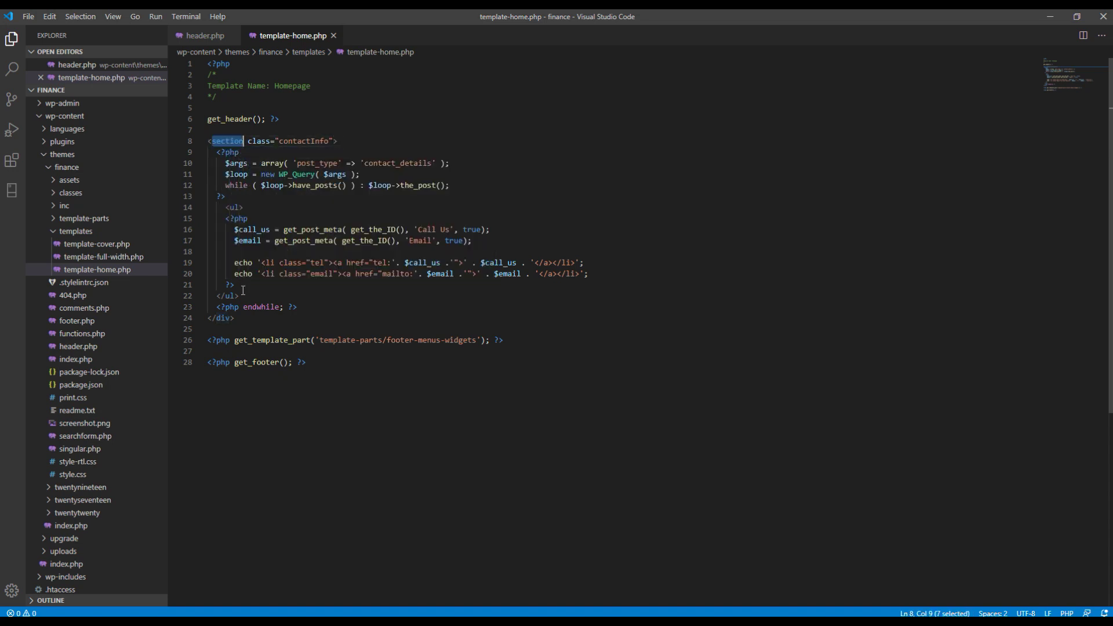
{"action": "double_click", "coordinate": [221, 315]}
{"action": "type", "text": "section"}
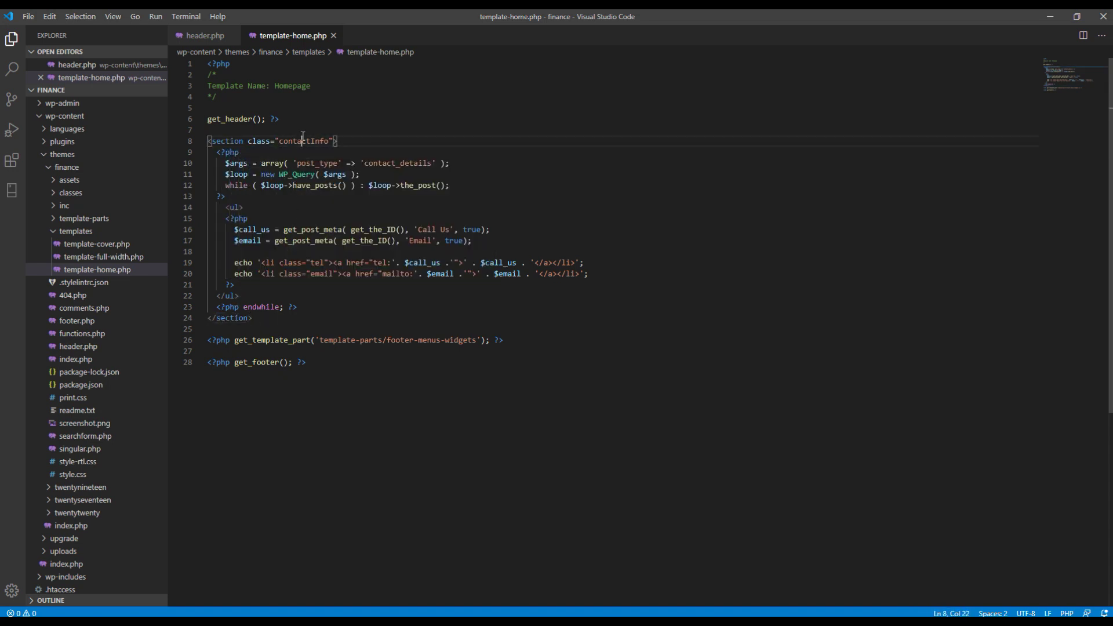
{"action": "double_click", "coordinate": [304, 142]}
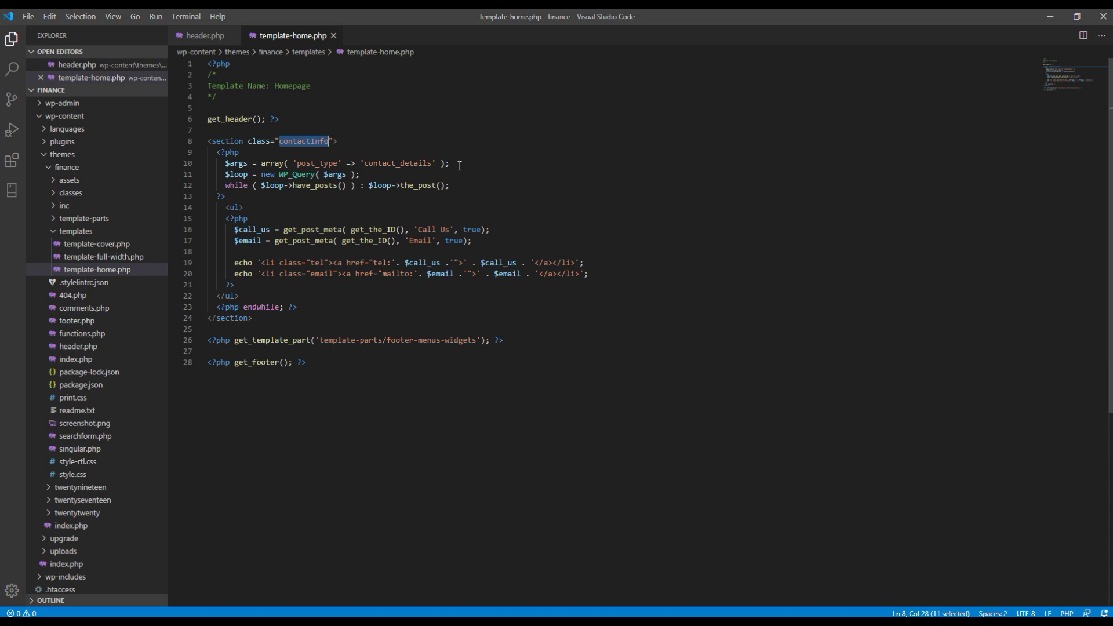
{"action": "type", "text": "heroBlock"}
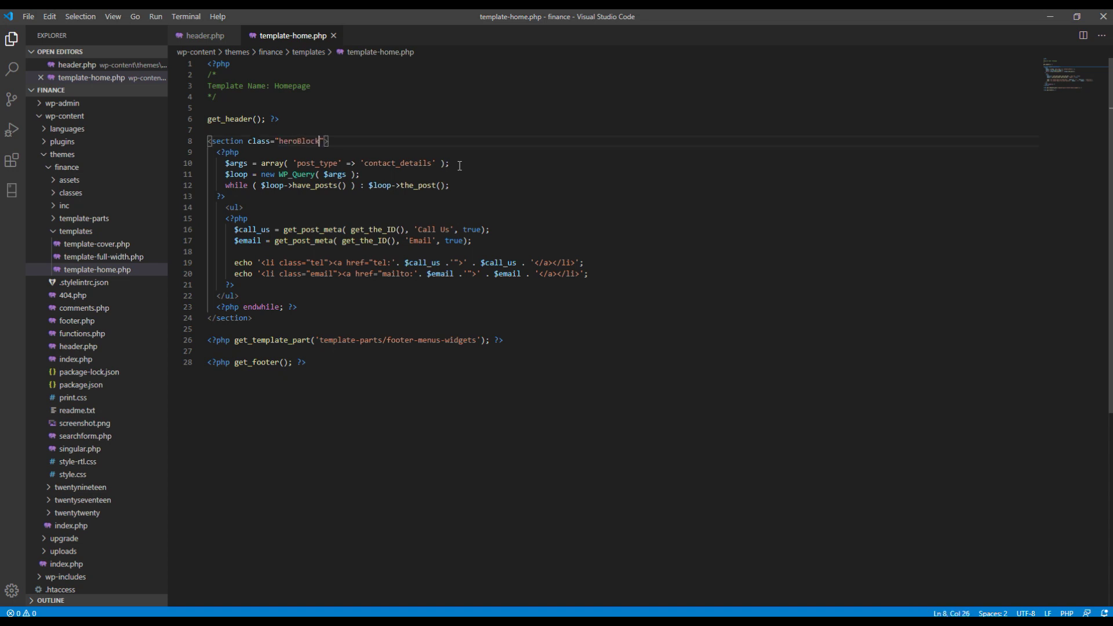
{"action": "double_click", "coordinate": [401, 162]}
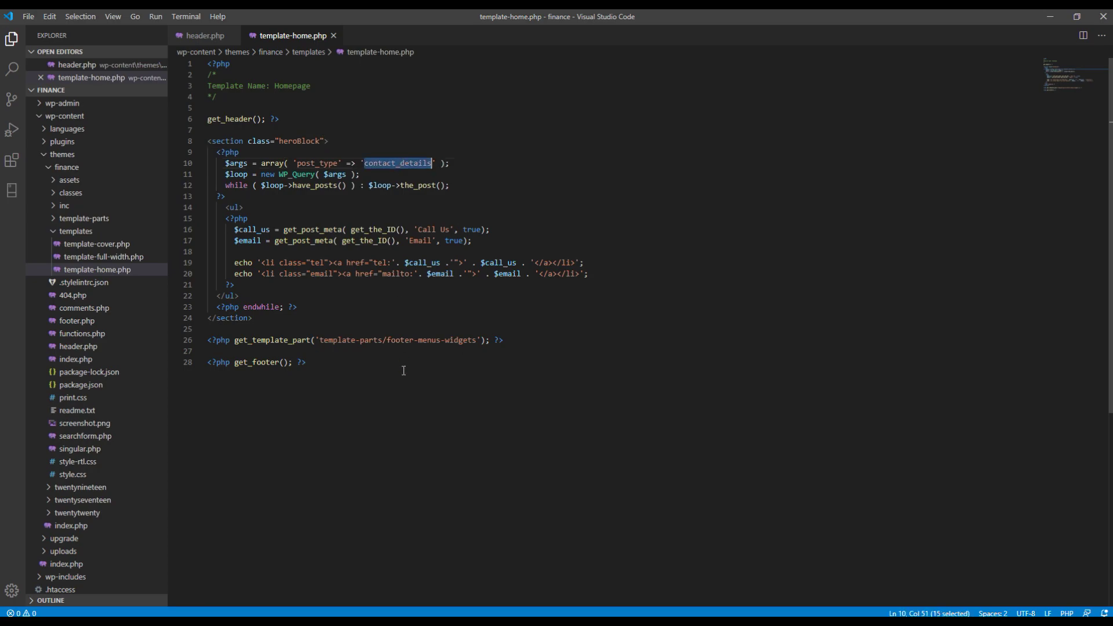
{"action": "key", "text": "alt+Tab"}
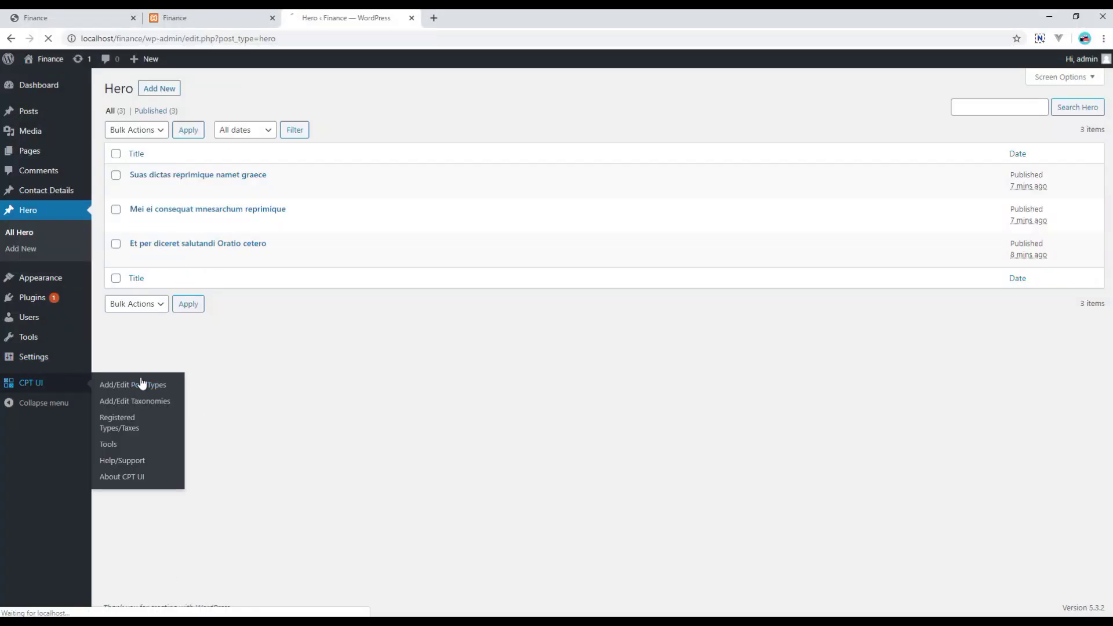
Open the Hero post type in CPT UI's Edit Post Types and copy its slug, hero
{"action": "left_click", "coordinate": [141, 384]}
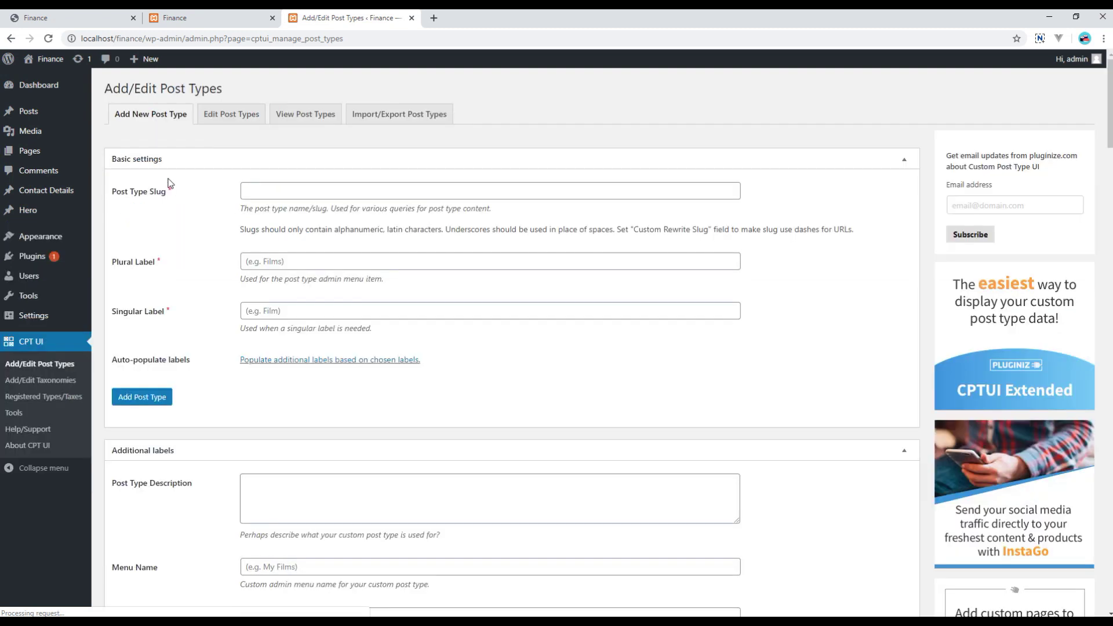
{"action": "left_click", "coordinate": [223, 118]}
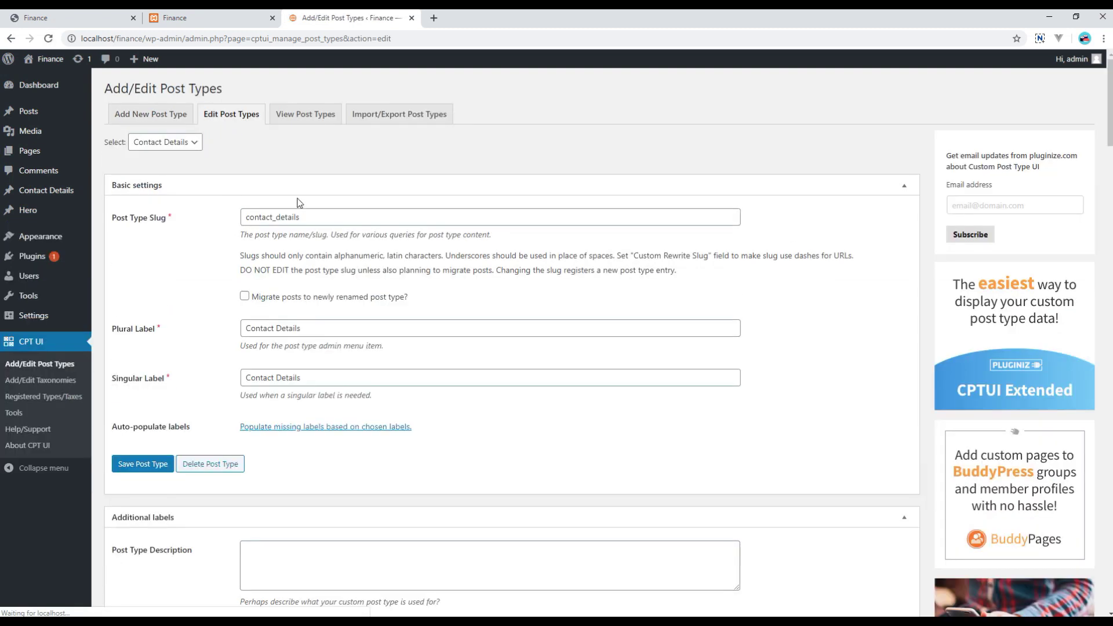
{"action": "left_click", "coordinate": [186, 144]}
{"action": "left_click", "coordinate": [173, 179]}
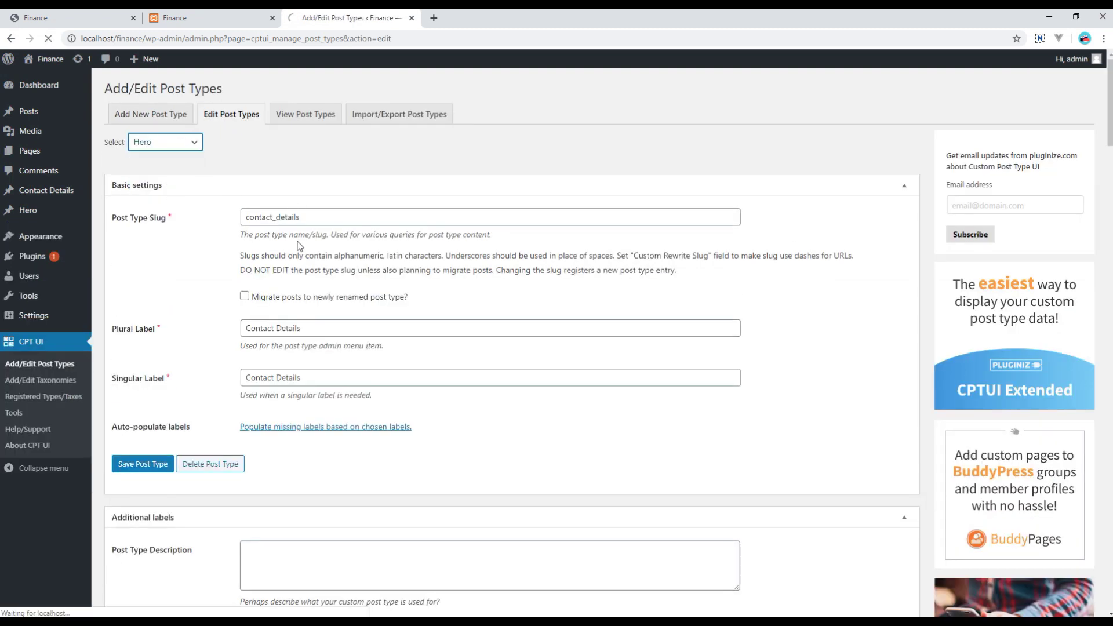
{"action": "double_click", "coordinate": [252, 218]}
{"action": "key", "text": "ctrl+c"}
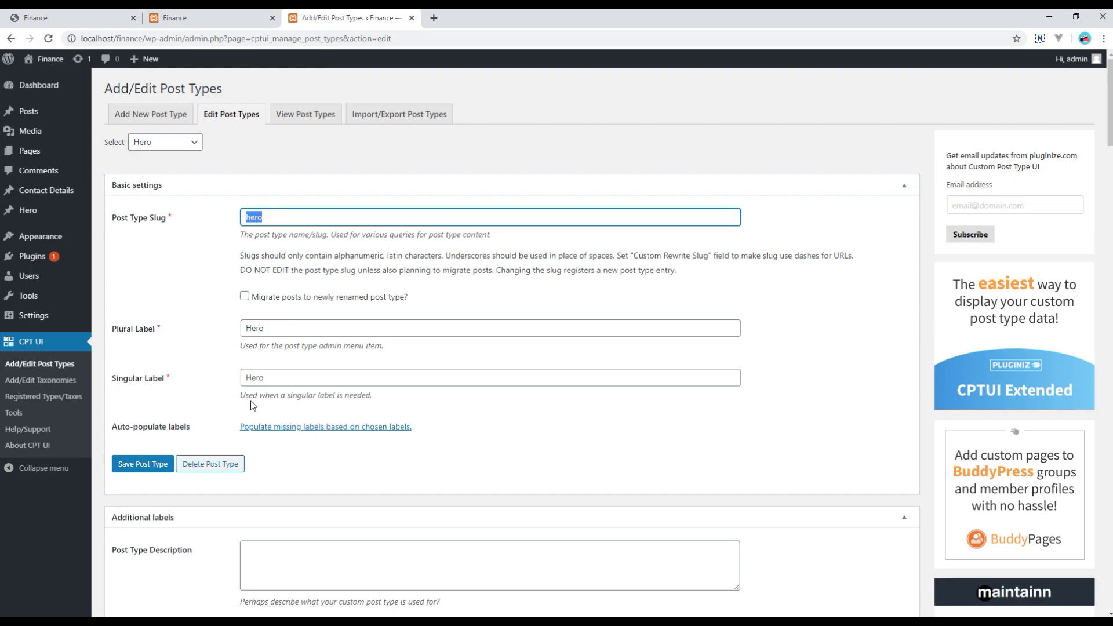
{"action": "key", "text": "alt+Tab"}
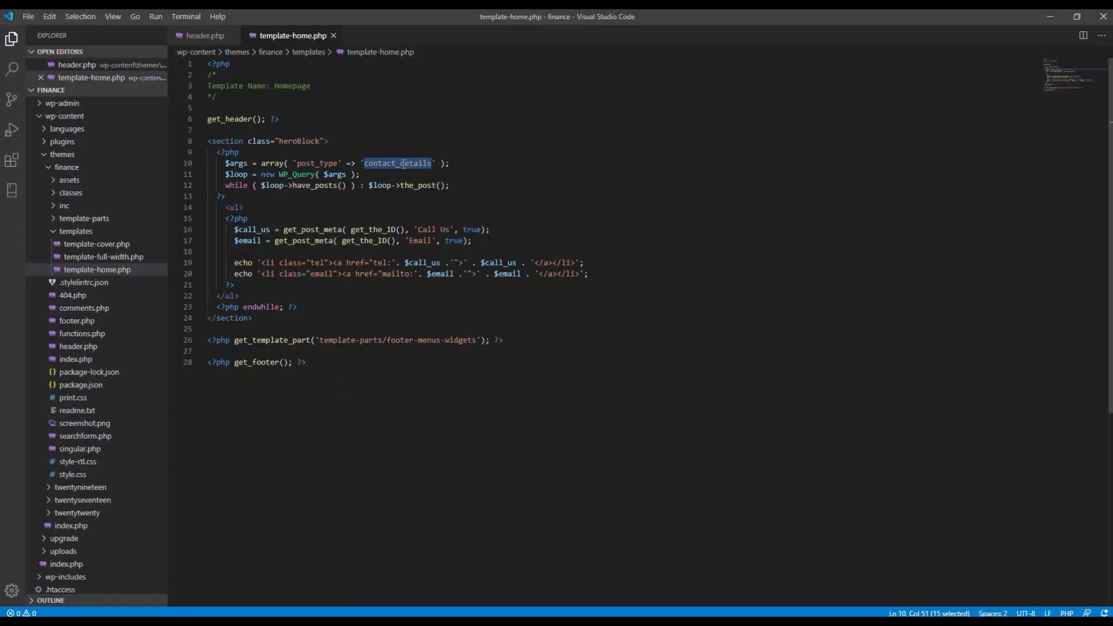
Set the loop's queried post type to hero and delete the old contact list markup
{"action": "key", "text": "ctrl+v"}
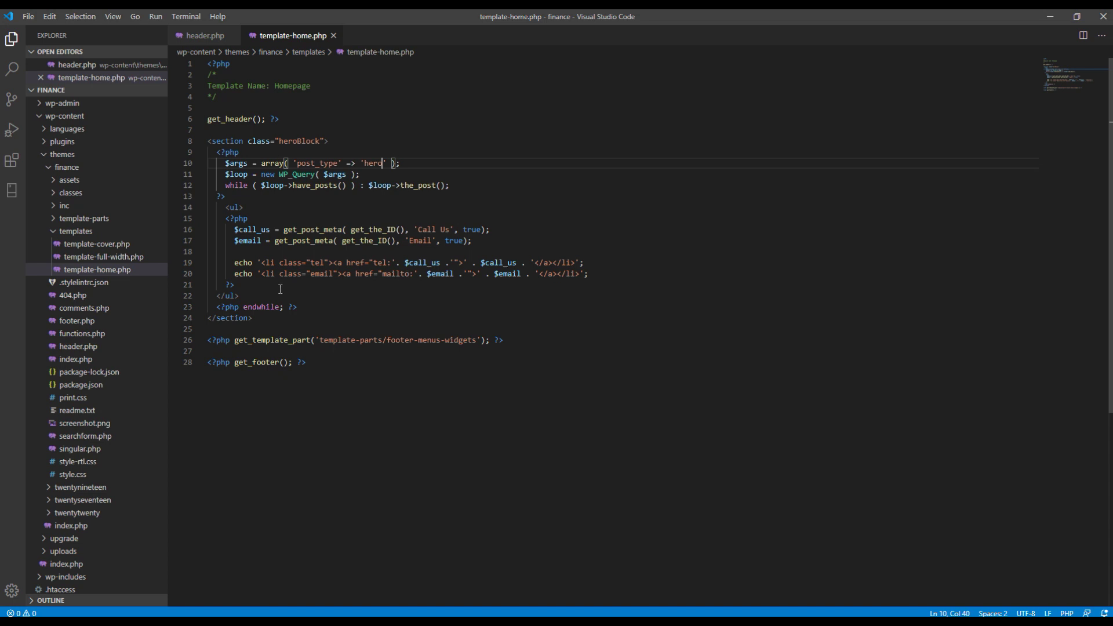
{"action": "left_click_drag", "start_coordinate": [245, 295], "coordinate": [208, 215]}
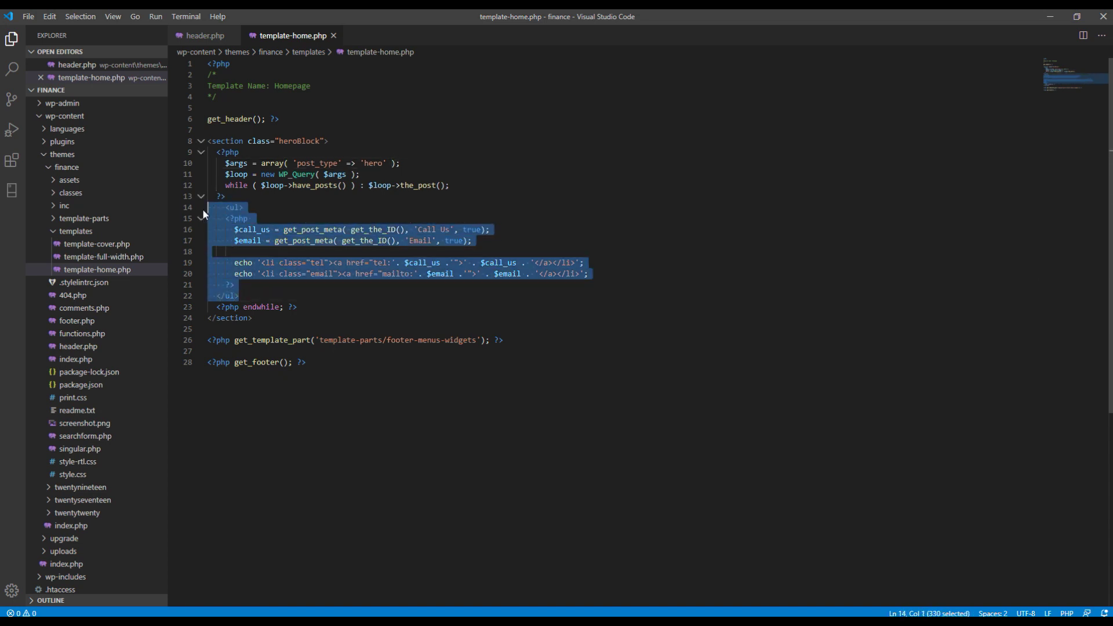
{"action": "key", "text": "Delete"}
{"action": "key", "text": "Return"}
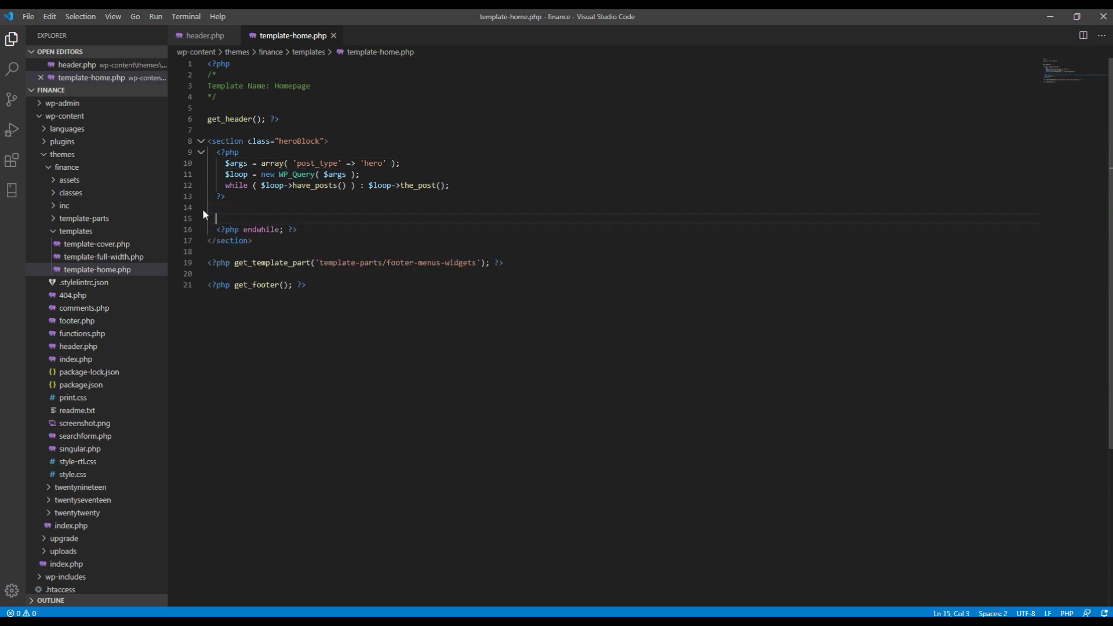
Add a holder div containing an h2 that prints <?php the_title(); ?>
{"action": "key", "text": "Return"}
{"action": "type", "text": "di"}
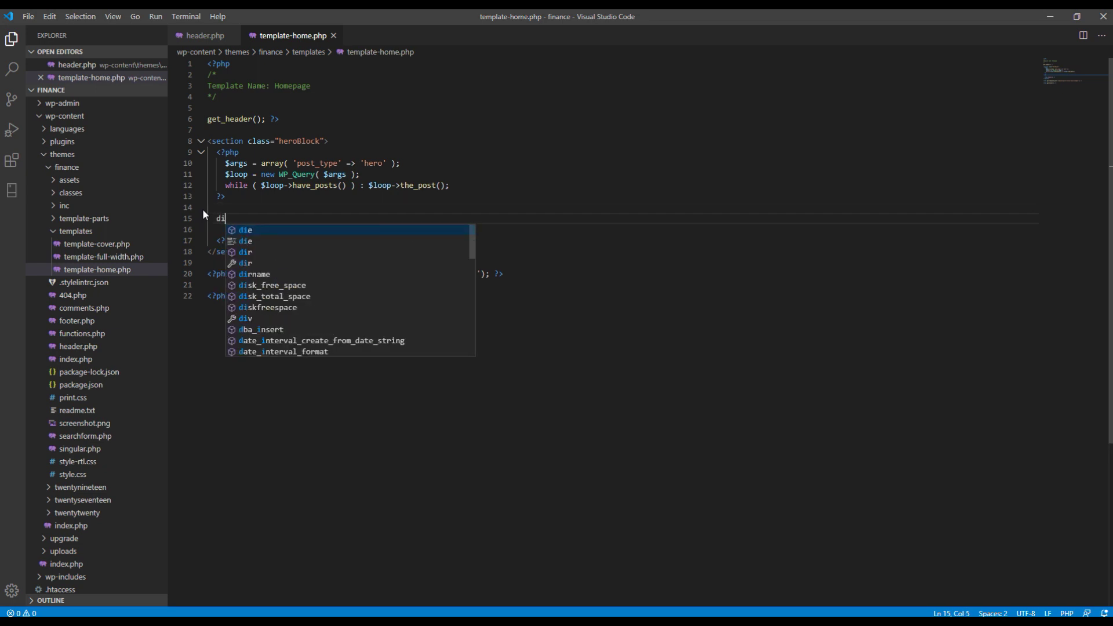
{"action": "type", "text": "v.holder"}
{"action": "key", "text": "Tab"}
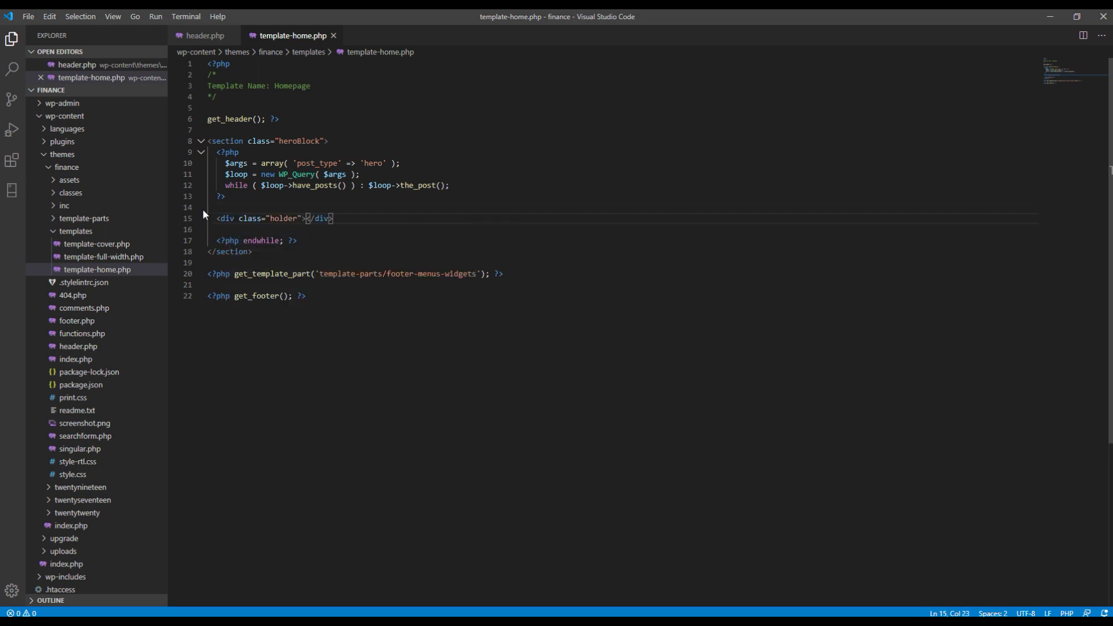
{"action": "key", "text": "Return"}
{"action": "key", "text": "Return"}
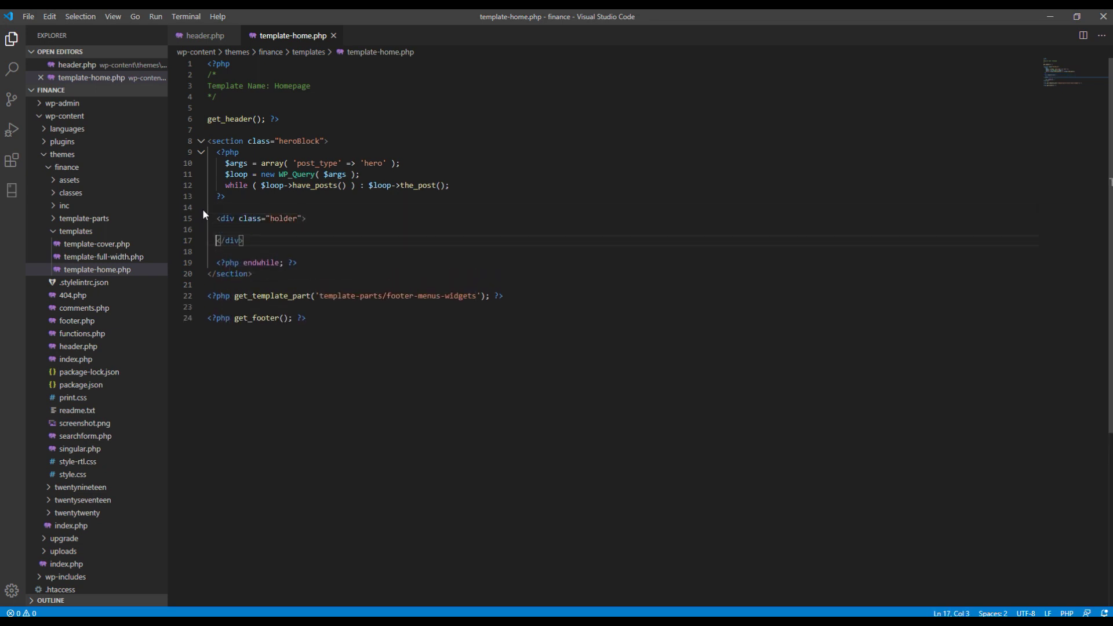
{"action": "key", "text": "Up"}
{"action": "key", "text": "Tab"}
{"action": "type", "text": "h2"}
{"action": "key", "text": "Tab"}
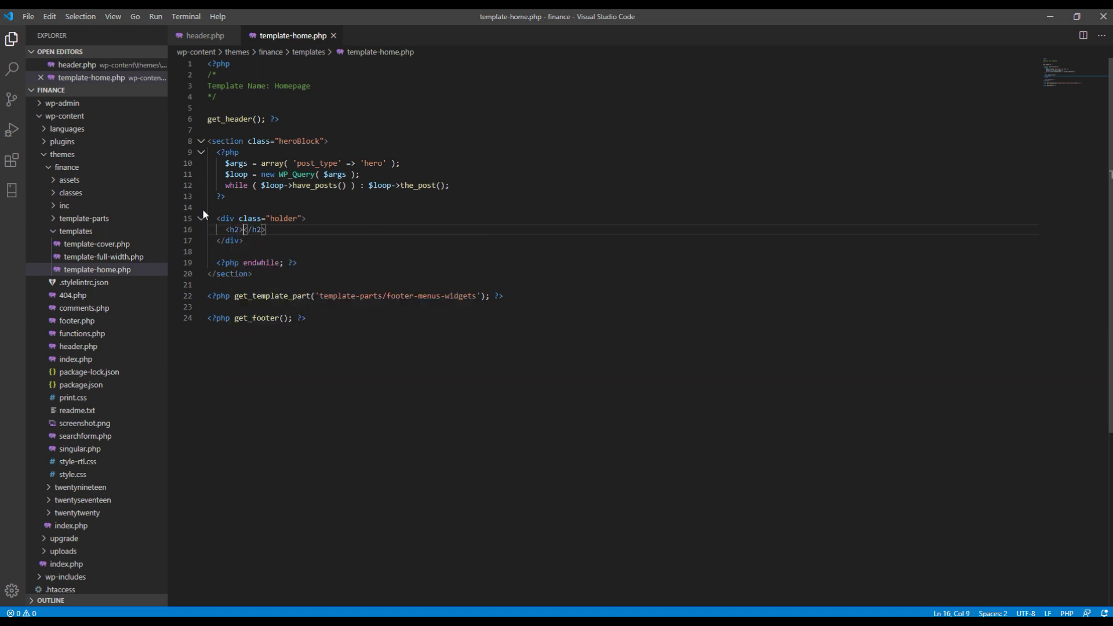
{"action": "type", "text": "<?p"}
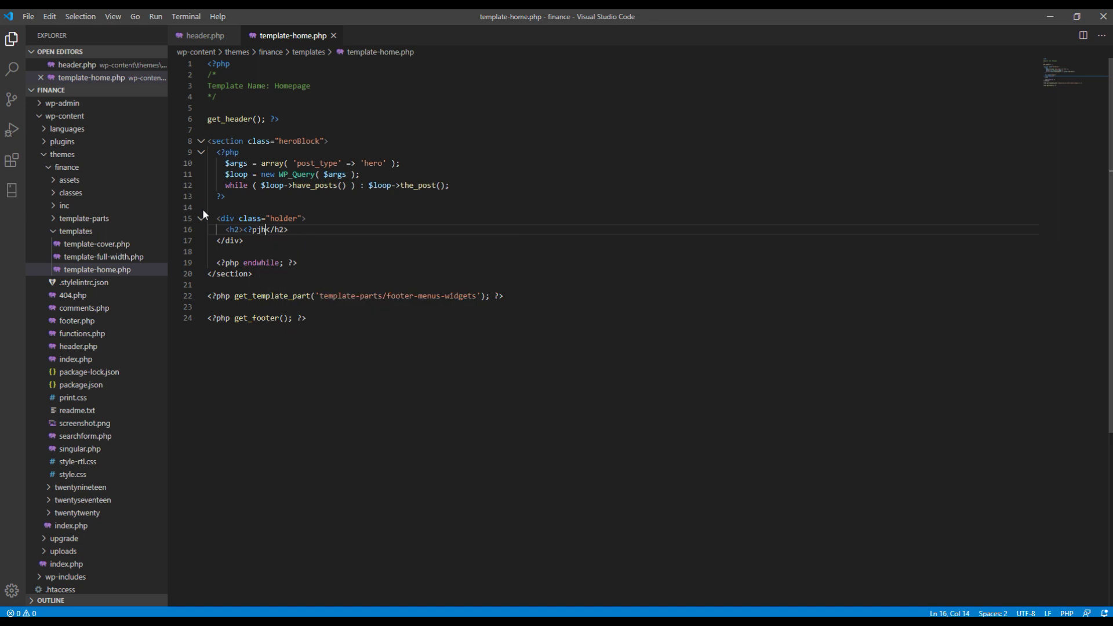
{"action": "type", "text": "hp"}
{"action": "key", "text": "Return"}
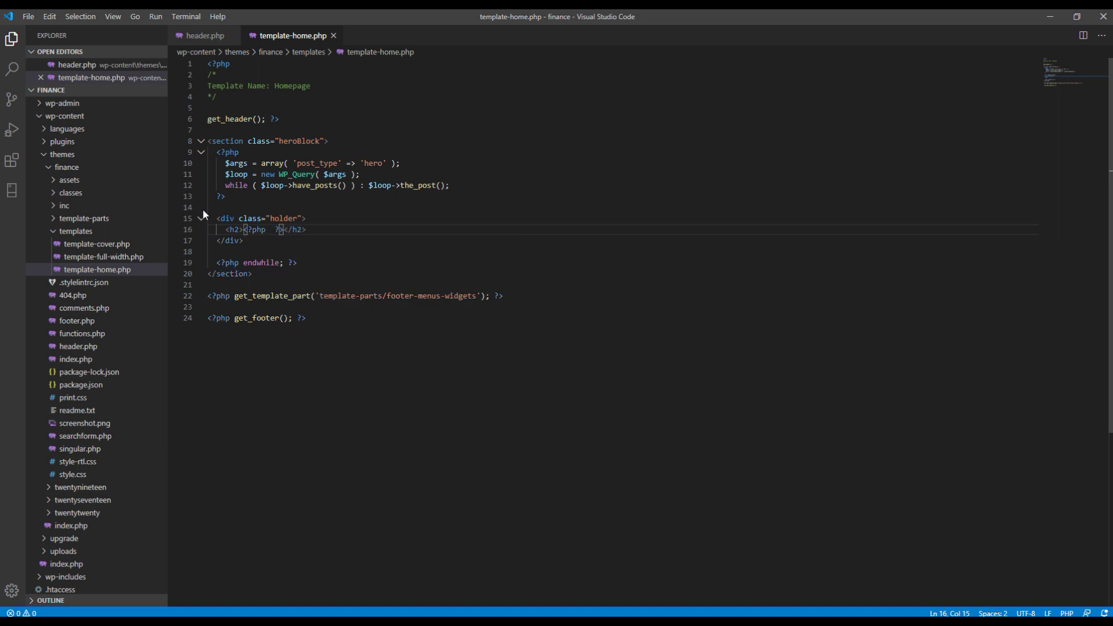
{"action": "type", "text": "the_title()"}
{"action": "type", "text": ";"}
{"action": "left_click", "coordinate": [345, 328]}
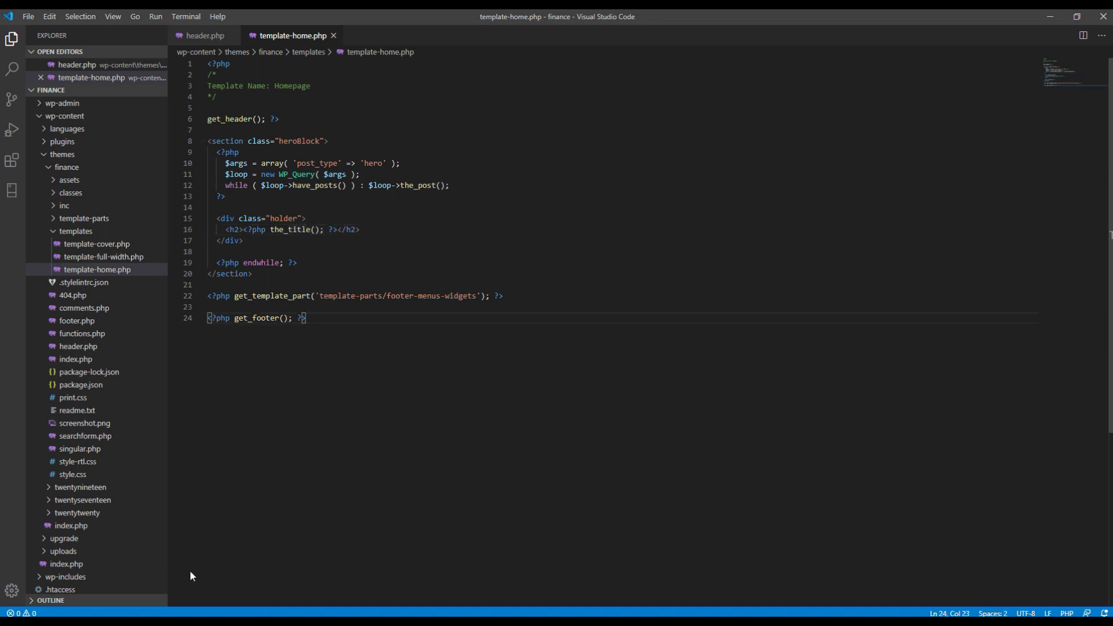
Reload the Finance homepage in the browser to see the template changes
{"action": "left_click", "coordinate": [160, 581]}
{"action": "left_click", "coordinate": [204, 25]}
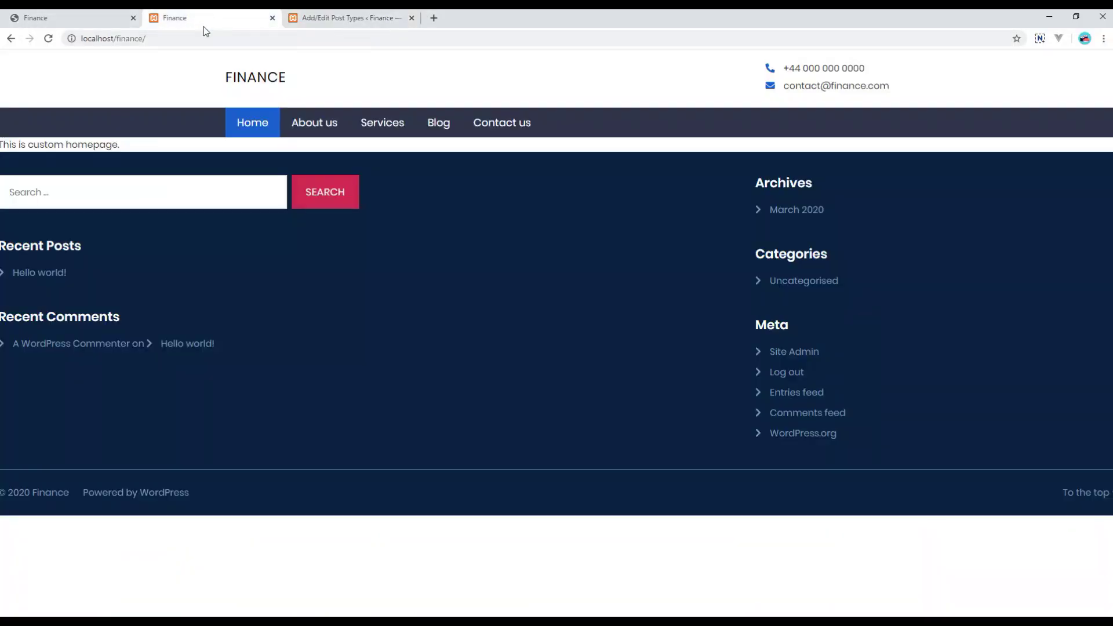
{"action": "left_click", "coordinate": [47, 38]}
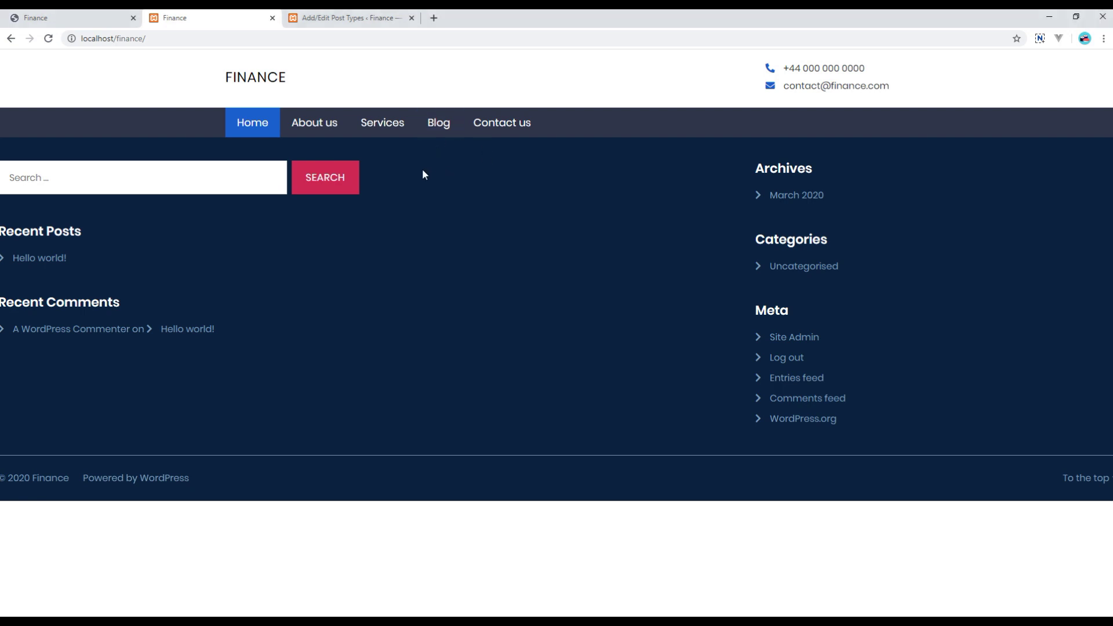
Inspect the heroBlock section in DevTools and expand its first holder's heading
{"action": "right_click", "coordinate": [457, 185]}
{"action": "left_click", "coordinate": [410, 244]}
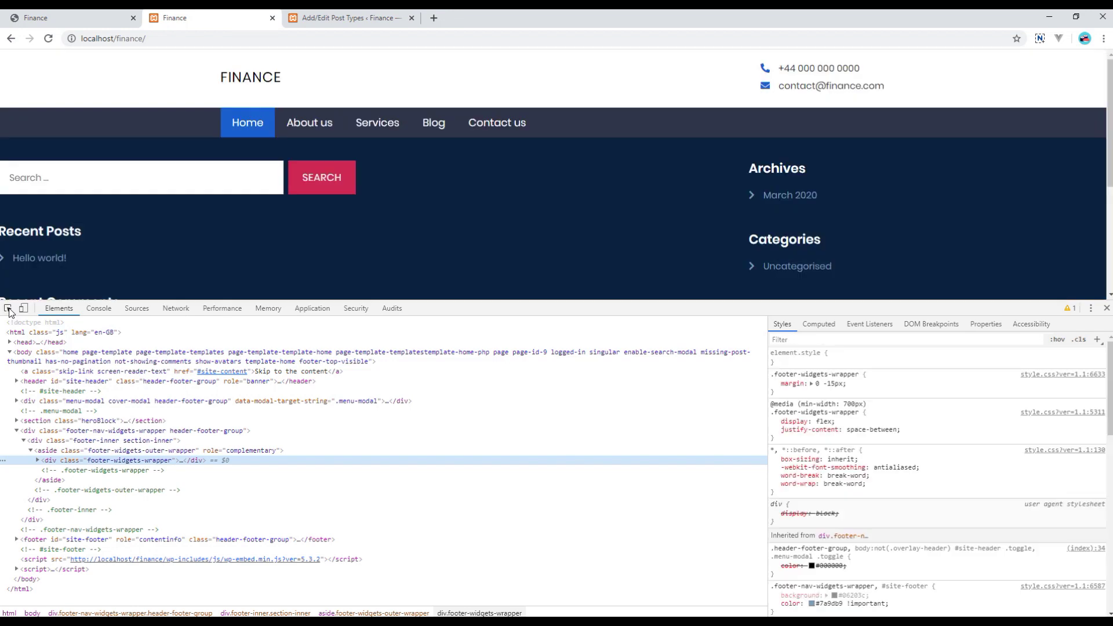
{"action": "left_click", "coordinate": [8, 312]}
{"action": "left_click", "coordinate": [164, 124]}
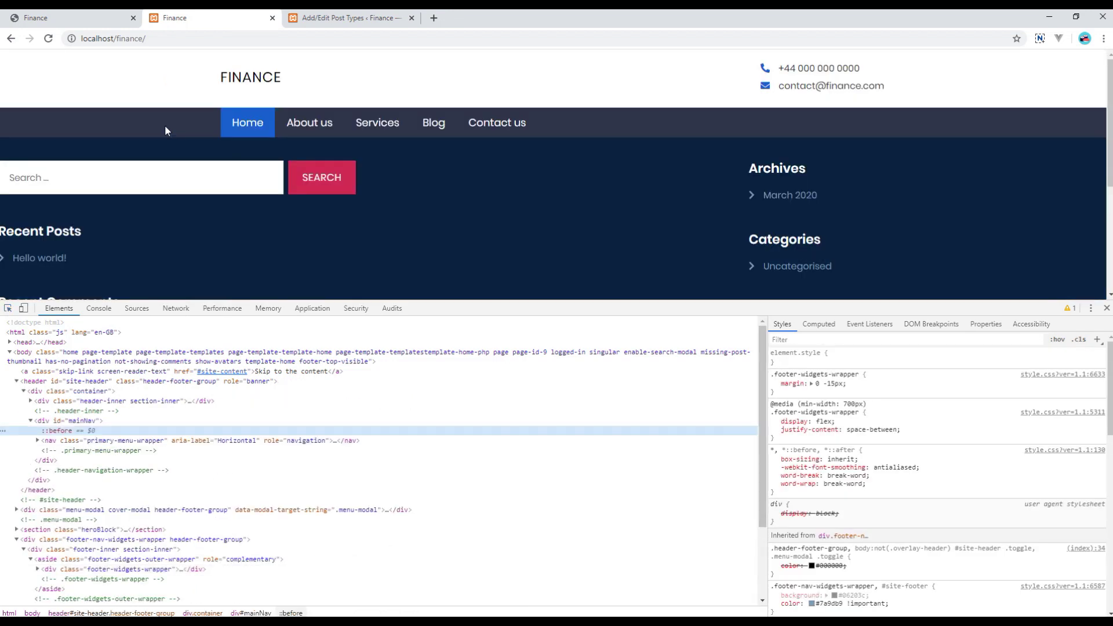
{"action": "scroll", "coordinate": [130, 434], "scroll_direction": "down", "scroll_amount": 1}
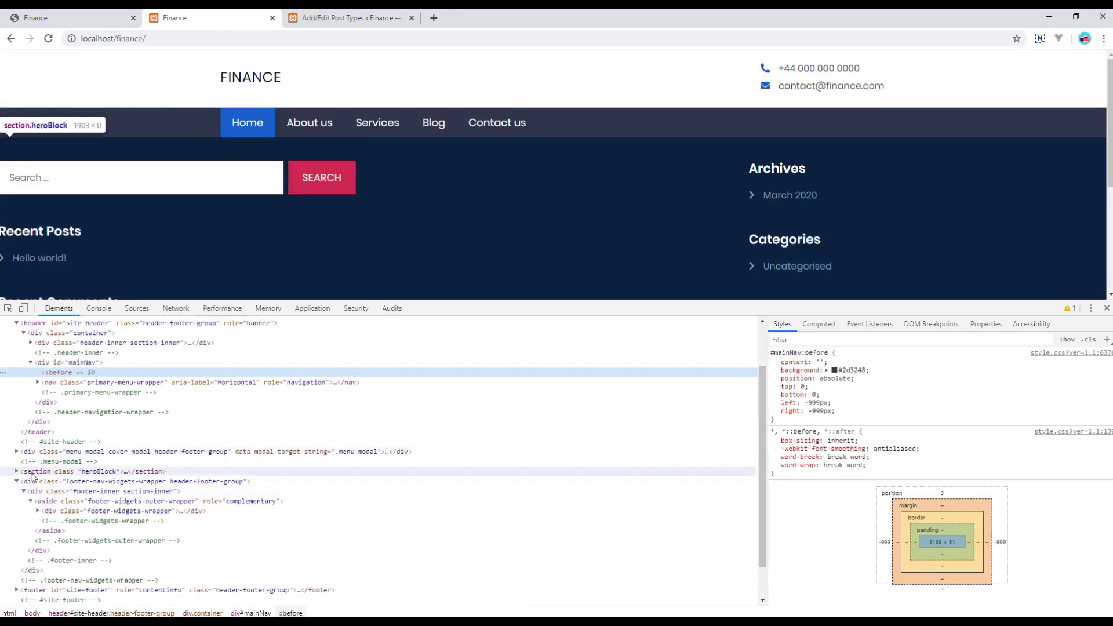
{"action": "left_click", "coordinate": [12, 474]}
{"action": "left_click", "coordinate": [15, 471]}
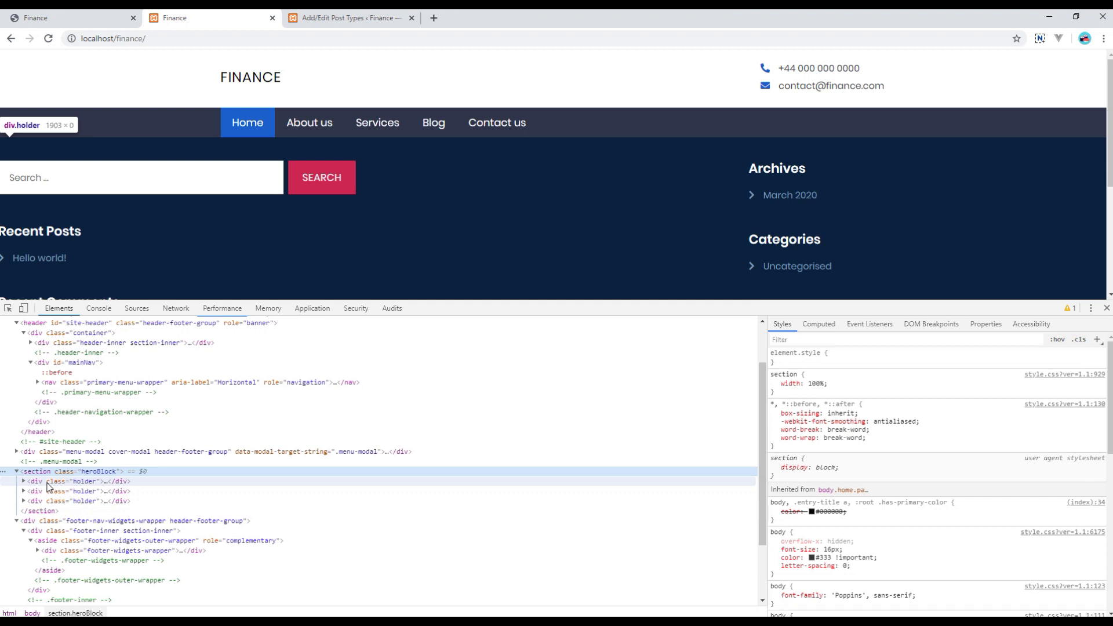
{"action": "left_click", "coordinate": [44, 483]}
{"action": "left_click", "coordinate": [24, 480]}
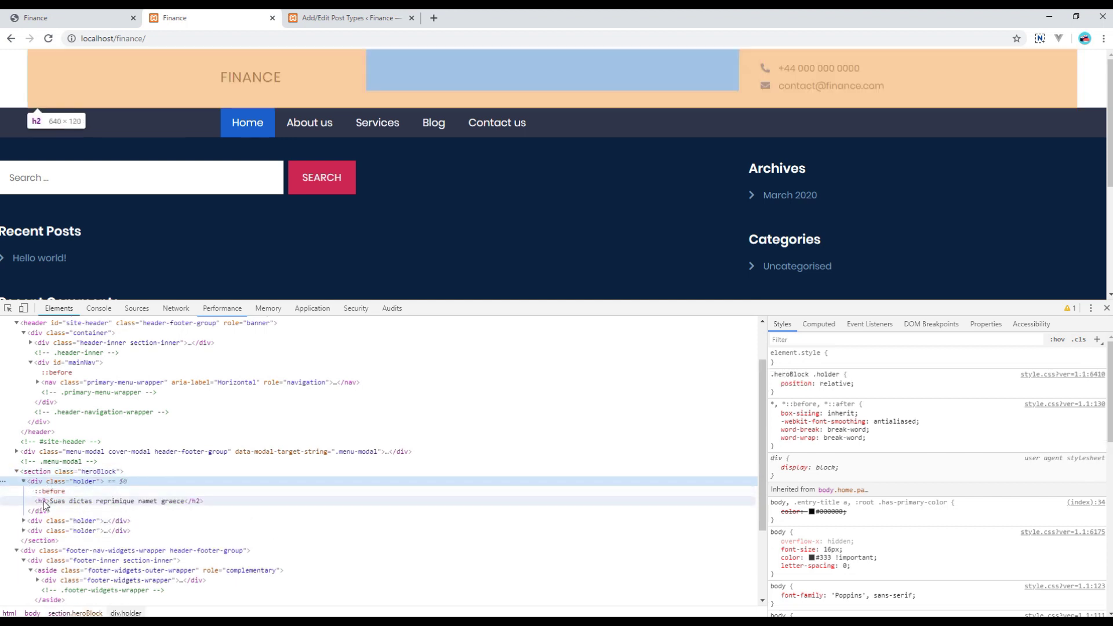
{"action": "left_click", "coordinate": [44, 502]}
Expand the other holders and disable position: absolute on .heroBlock h2
{"action": "left_click", "coordinate": [24, 521]}
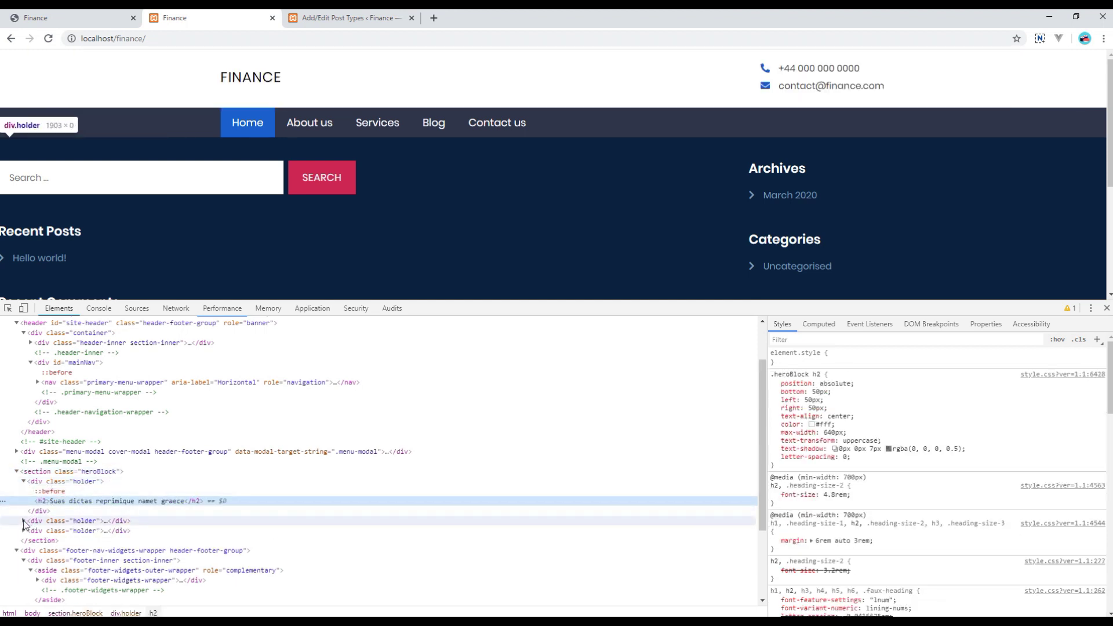
{"action": "scroll", "coordinate": [38, 540], "scroll_direction": "down", "scroll_amount": 1}
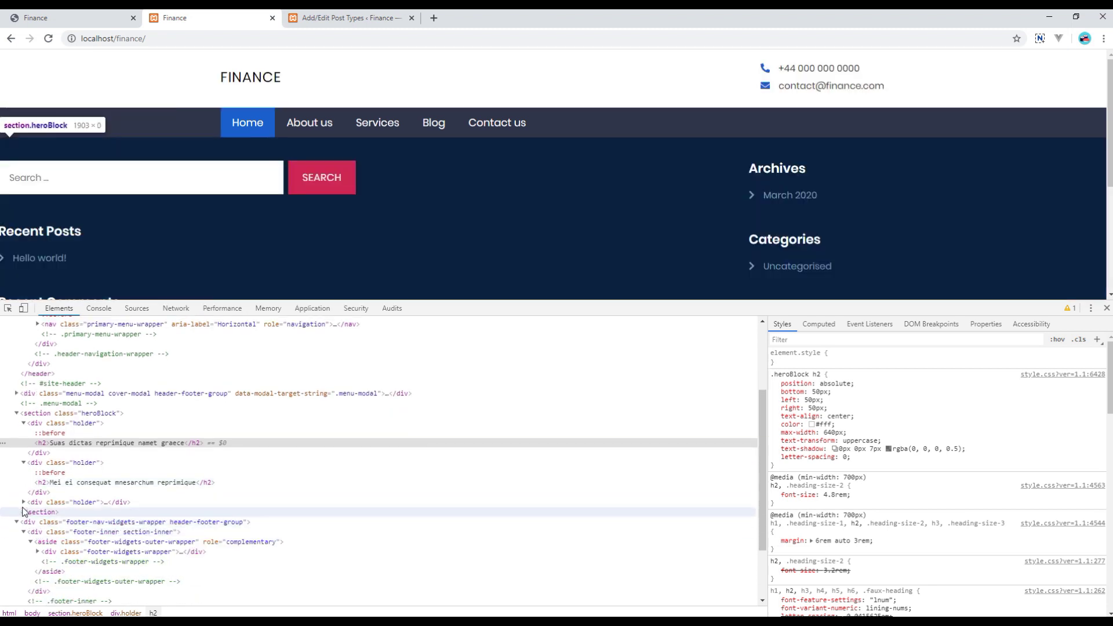
{"action": "left_click", "coordinate": [23, 503]}
{"action": "left_click", "coordinate": [44, 520]}
{"action": "left_click", "coordinate": [44, 483]}
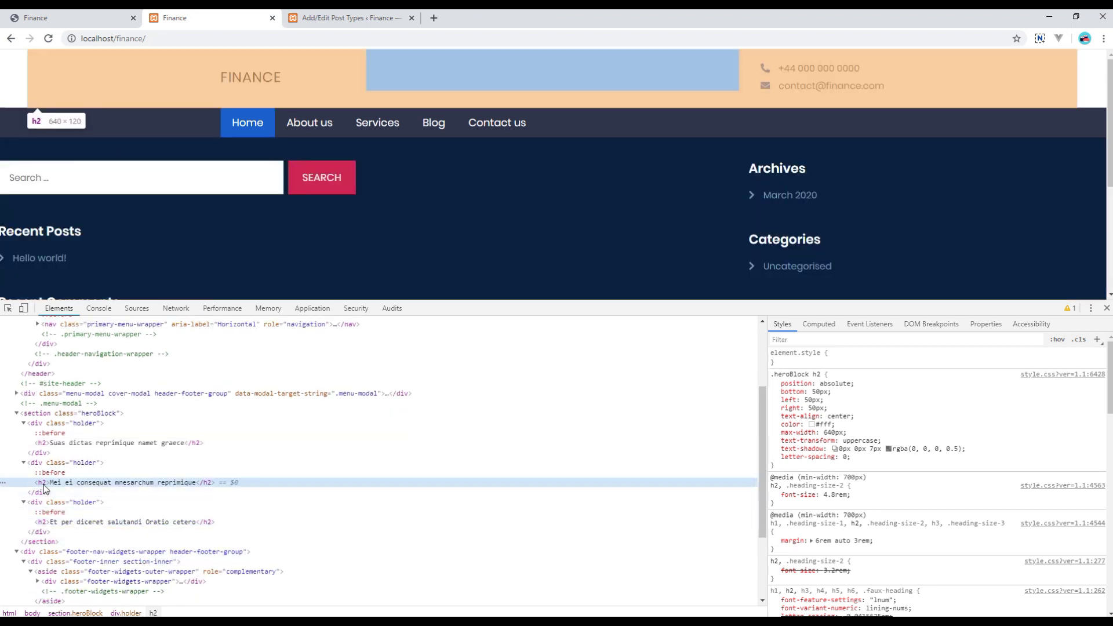
{"action": "left_click", "coordinate": [773, 384]}
{"action": "scroll", "coordinate": [517, 209], "scroll_direction": "down", "scroll_amount": 1}
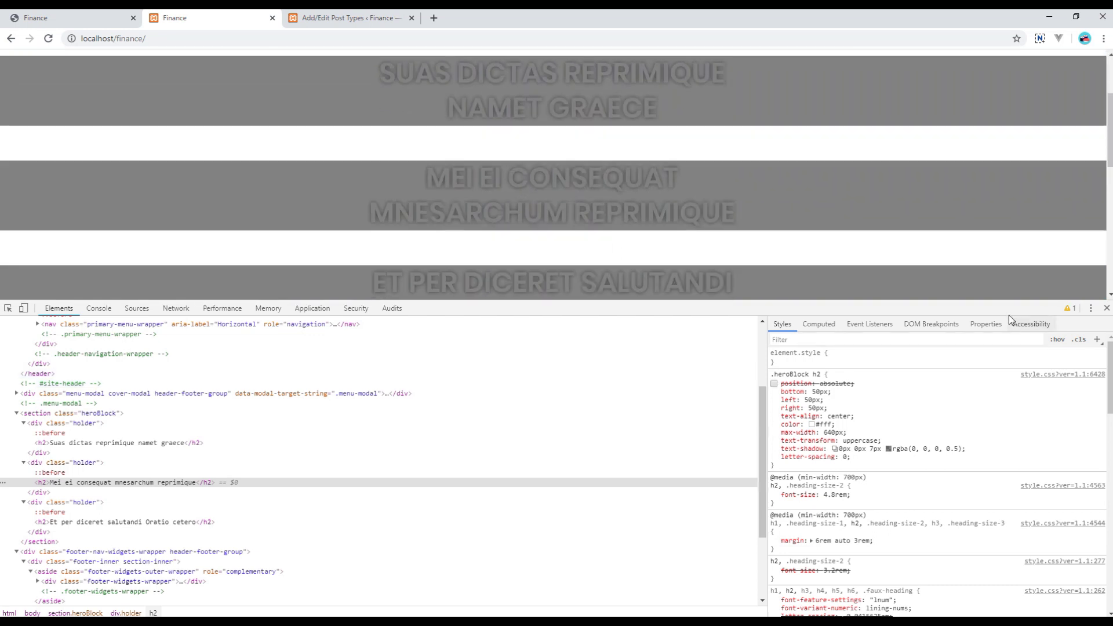
{"action": "left_click_drag", "start_coordinate": [1009, 302], "coordinate": [1000, 419]}
{"action": "scroll", "coordinate": [479, 215], "scroll_direction": "up", "scroll_amount": 1}
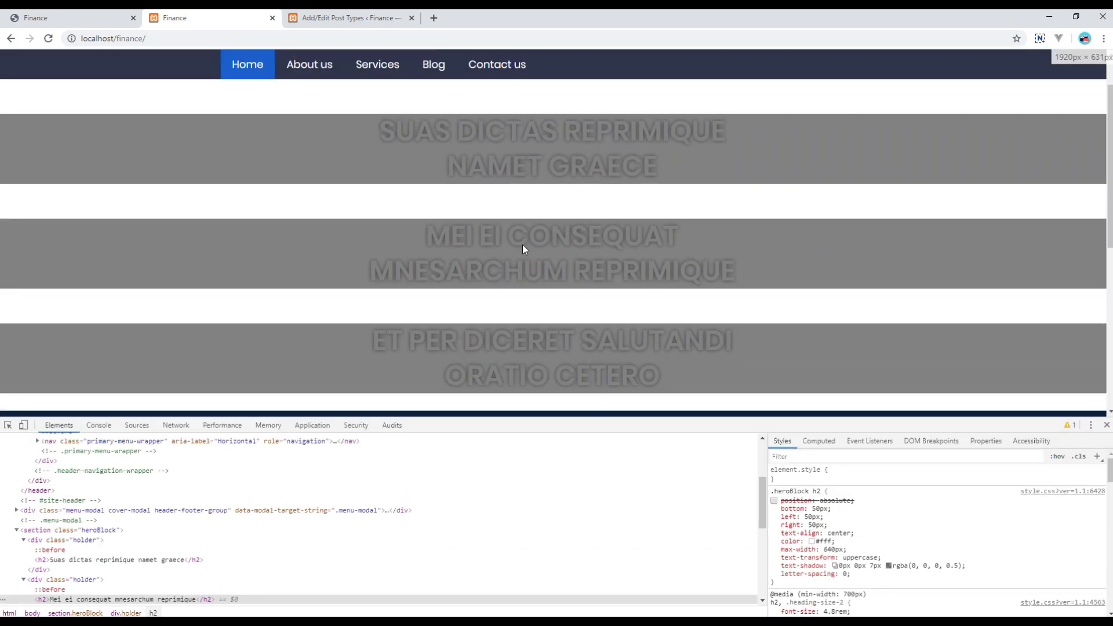
{"action": "left_click", "coordinate": [1107, 426]}
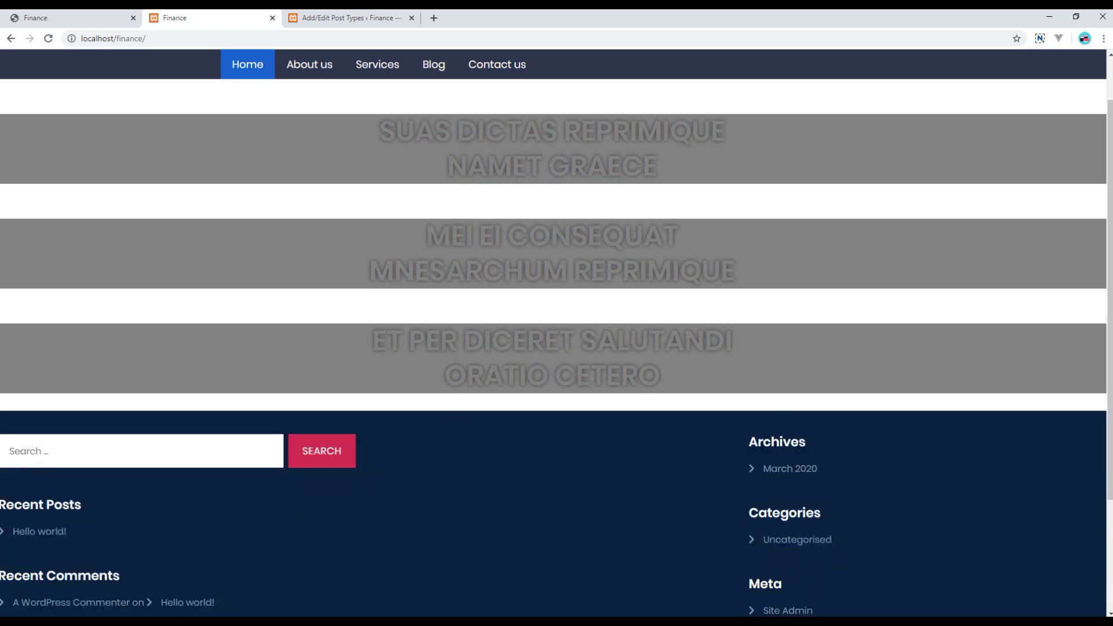
Insert <?php the_post_thumbnail('full'); ?> above the title inside the holder div
{"action": "left_click", "coordinate": [139, 621]}
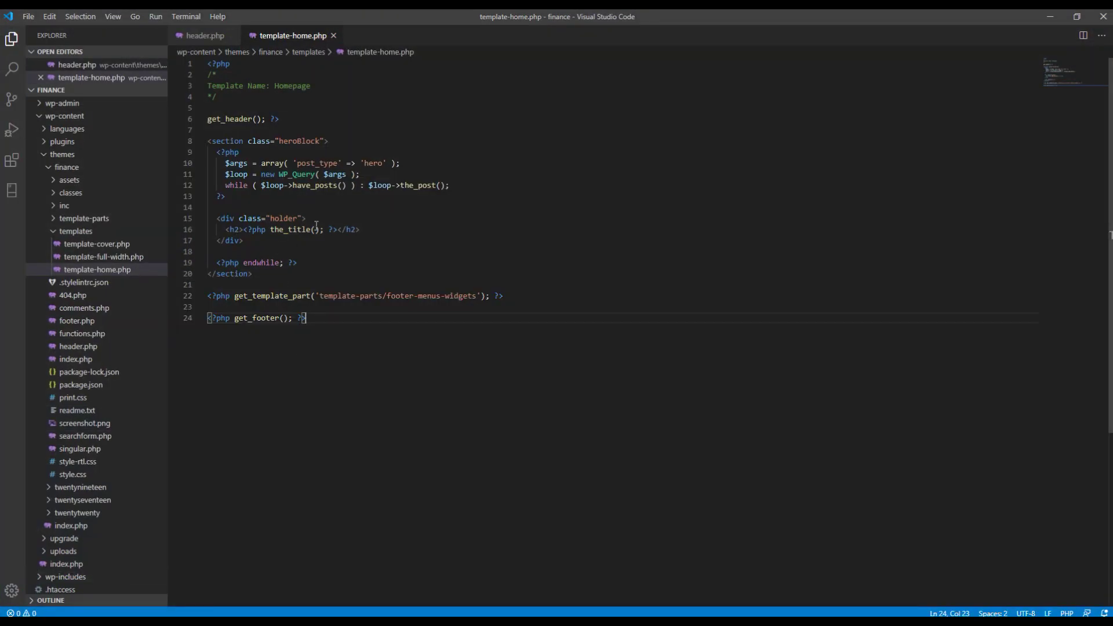
{"action": "left_click", "coordinate": [317, 220]}
{"action": "key", "text": "Return"}
{"action": "type", "text": "<p"}
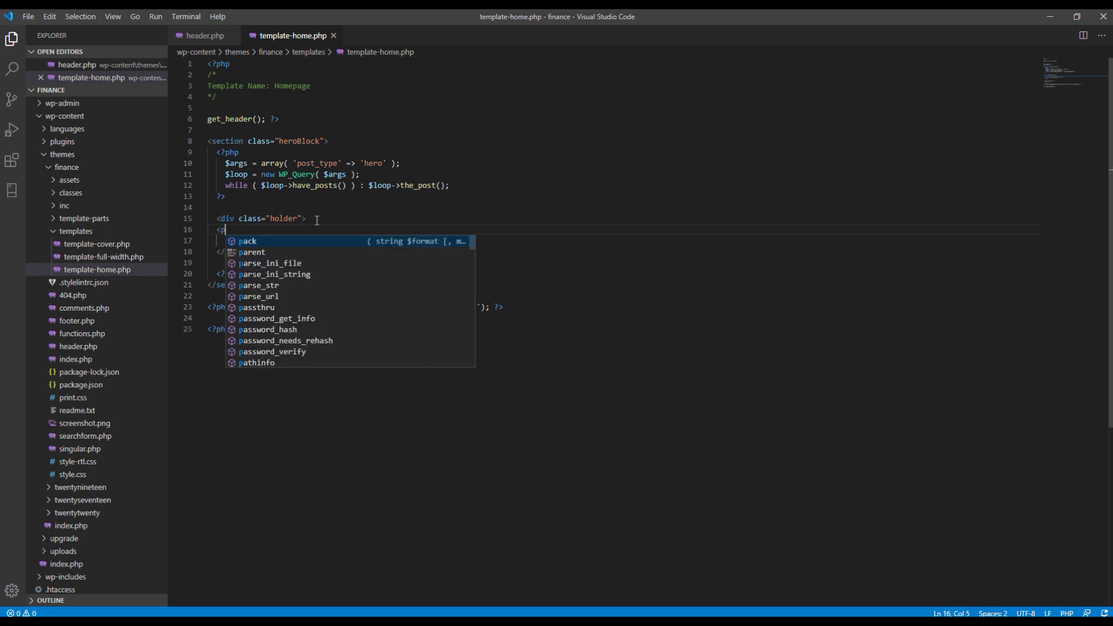
{"action": "key", "text": "Escape"}
{"action": "type", "text": "/"}
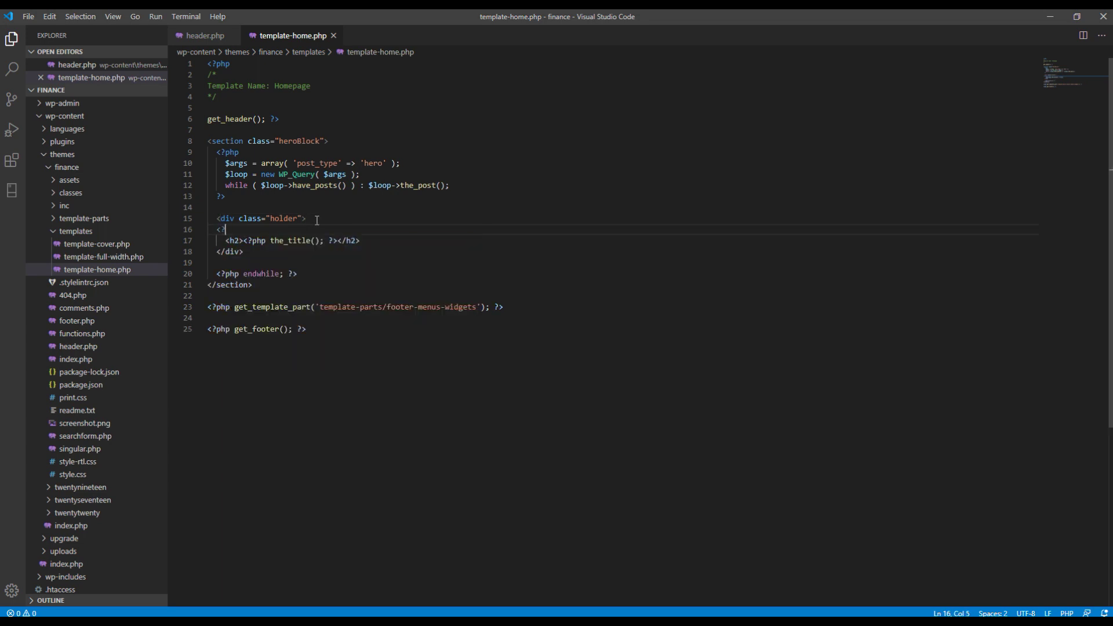
{"action": "type", "text": "?phph?>"}
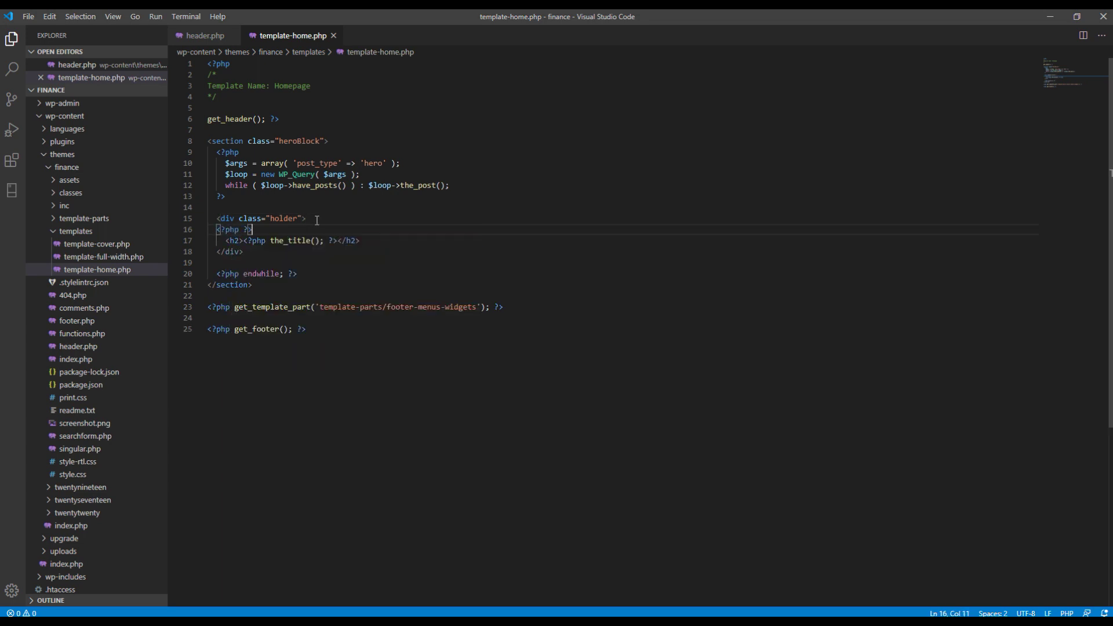
{"action": "key", "text": "Left"}
{"action": "key", "text": "Left"}
{"action": "type", "text": "th"}
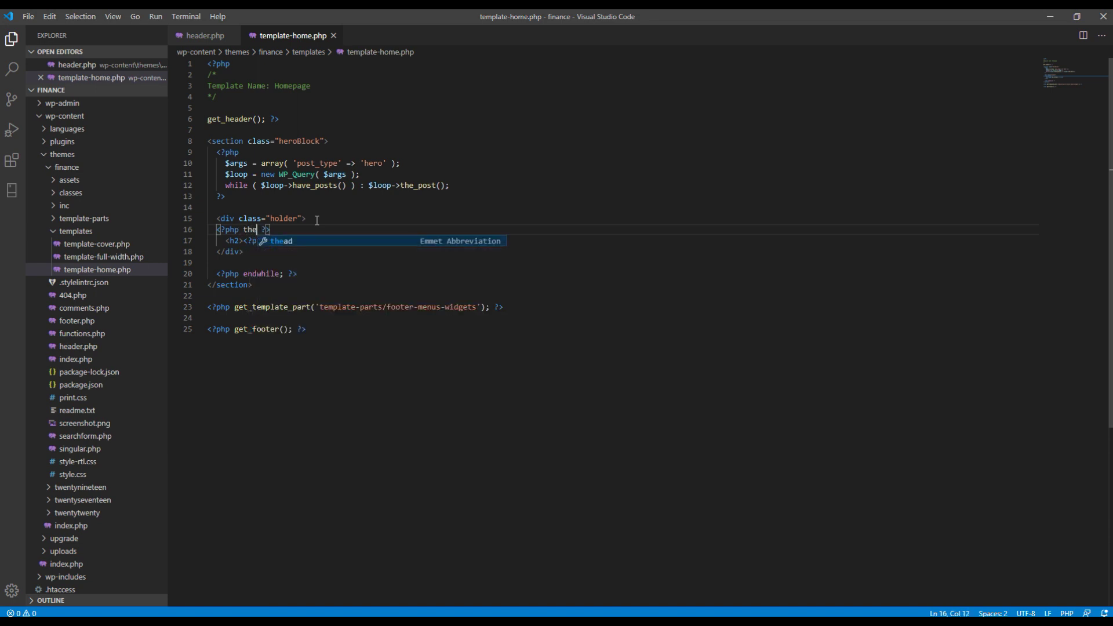
{"action": "type", "text": "e_post_thu"}
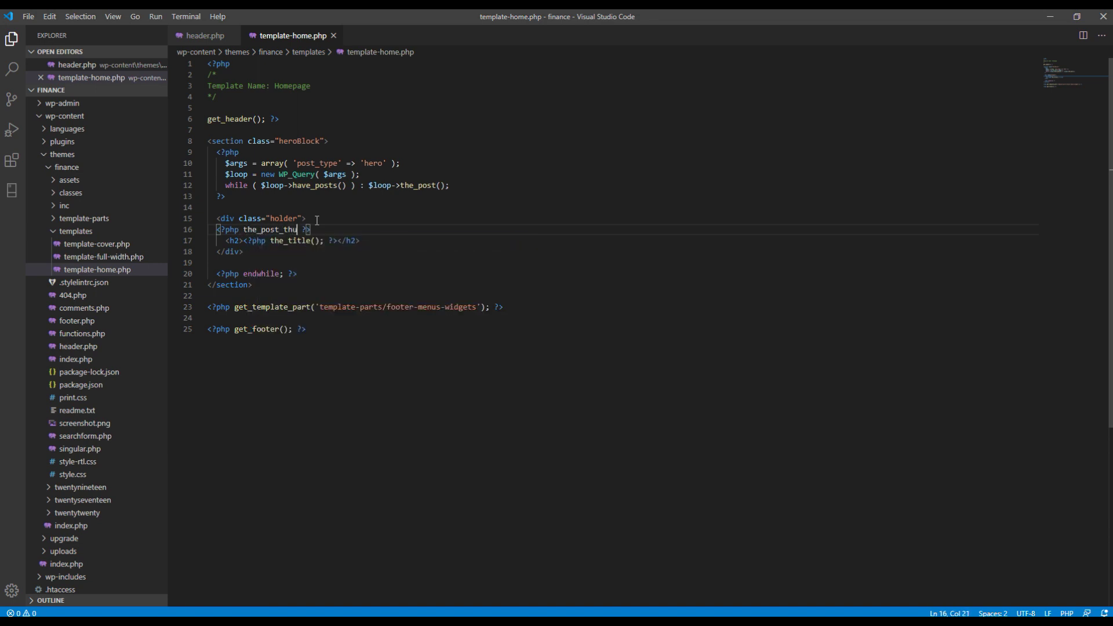
{"action": "type", "text": "mbnail"}
{"action": "type", "text": "();"}
{"action": "key", "text": "Left"}
{"action": "key", "text": "Left"}
{"action": "type", "text": "'"}
{"action": "type", "text": "full"}
{"action": "left_click", "coordinate": [364, 240]}
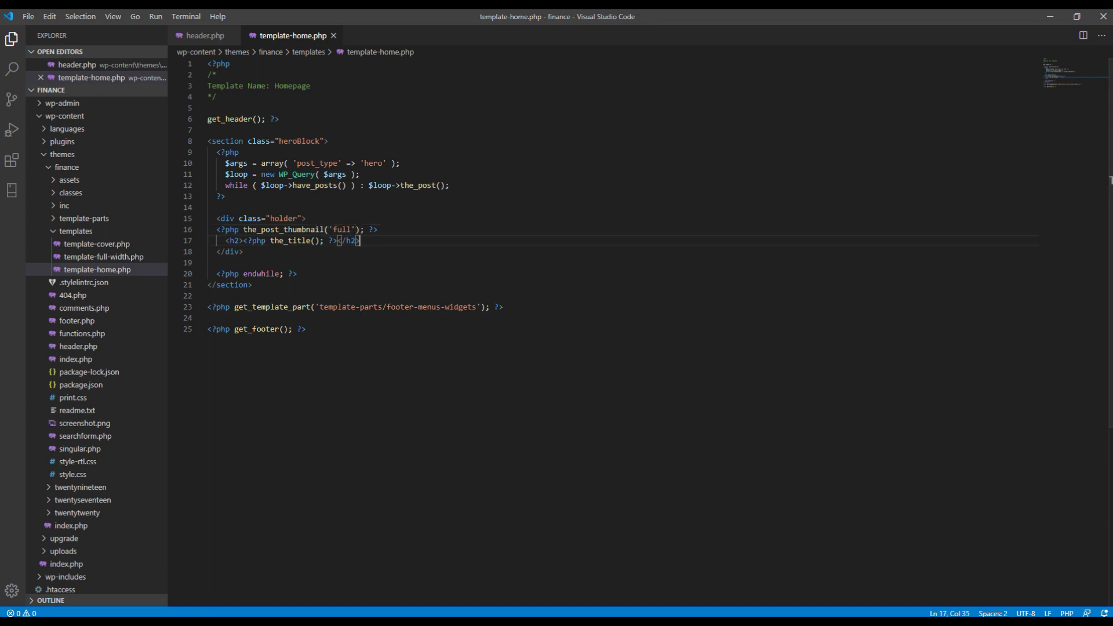
{"action": "left_click", "coordinate": [160, 585]}
Reload the Finance homepage to check the three hero posts' featured photos and titles
{"action": "left_click", "coordinate": [49, 38]}
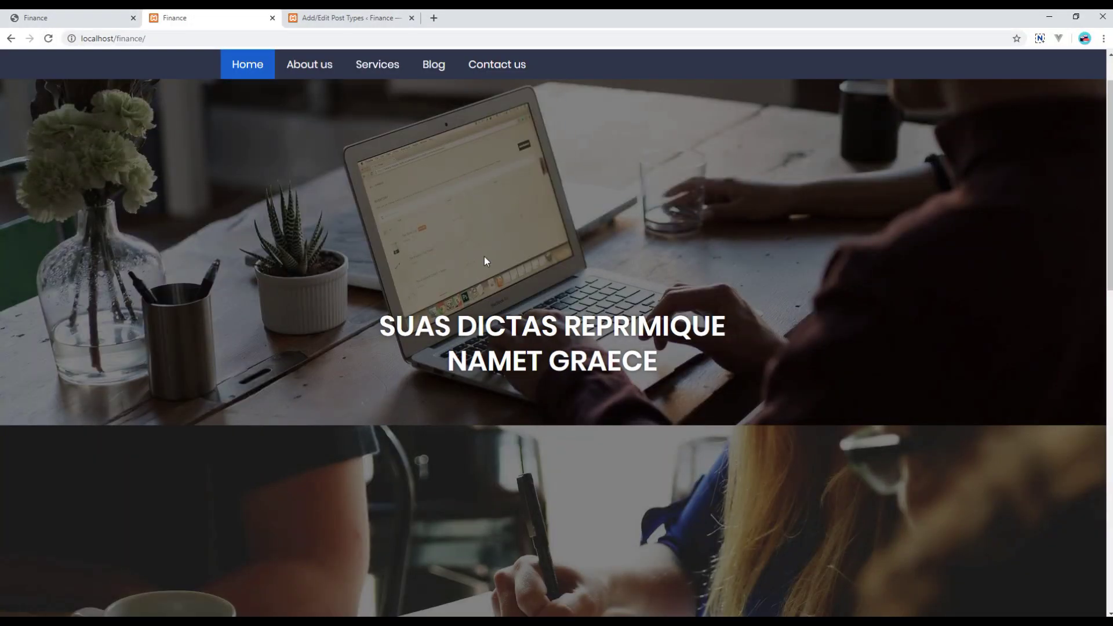
{"action": "scroll", "coordinate": [419, 264], "scroll_direction": "up", "scroll_amount": 1}
{"action": "scroll", "coordinate": [423, 262], "scroll_direction": "down", "scroll_amount": 2}
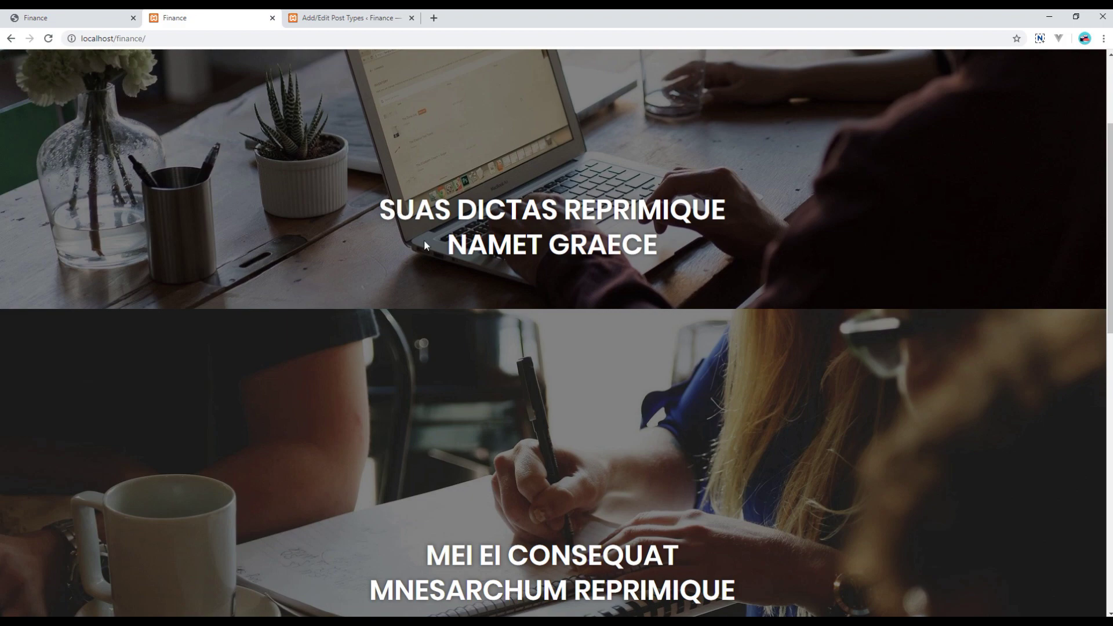
{"action": "scroll", "coordinate": [424, 249], "scroll_direction": "down", "scroll_amount": 2}
{"action": "scroll", "coordinate": [483, 373], "scroll_direction": "down", "scroll_amount": 3}
{"action": "scroll", "coordinate": [482, 371], "scroll_direction": "down", "scroll_amount": 2}
{"action": "scroll", "coordinate": [483, 367], "scroll_direction": "down", "scroll_amount": 1}
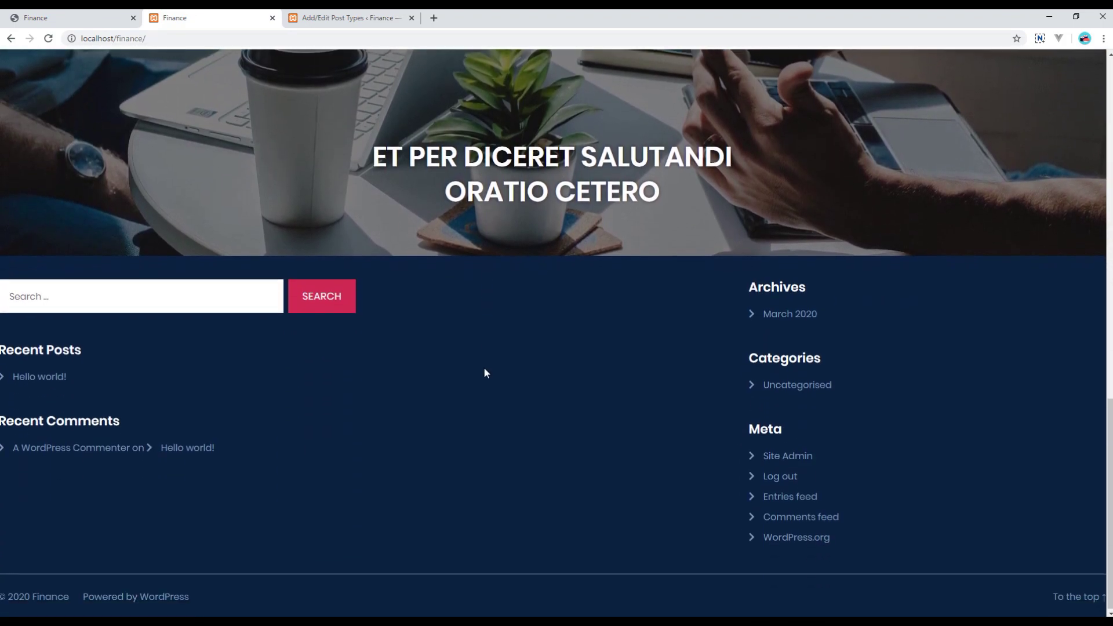
{"action": "scroll", "coordinate": [486, 372], "scroll_direction": "up", "scroll_amount": 1}
{"action": "scroll", "coordinate": [514, 393], "scroll_direction": "up", "scroll_amount": 4}
{"action": "scroll", "coordinate": [513, 392], "scroll_direction": "up", "scroll_amount": 4}
{"action": "scroll", "coordinate": [514, 391], "scroll_direction": "up", "scroll_amount": 2}
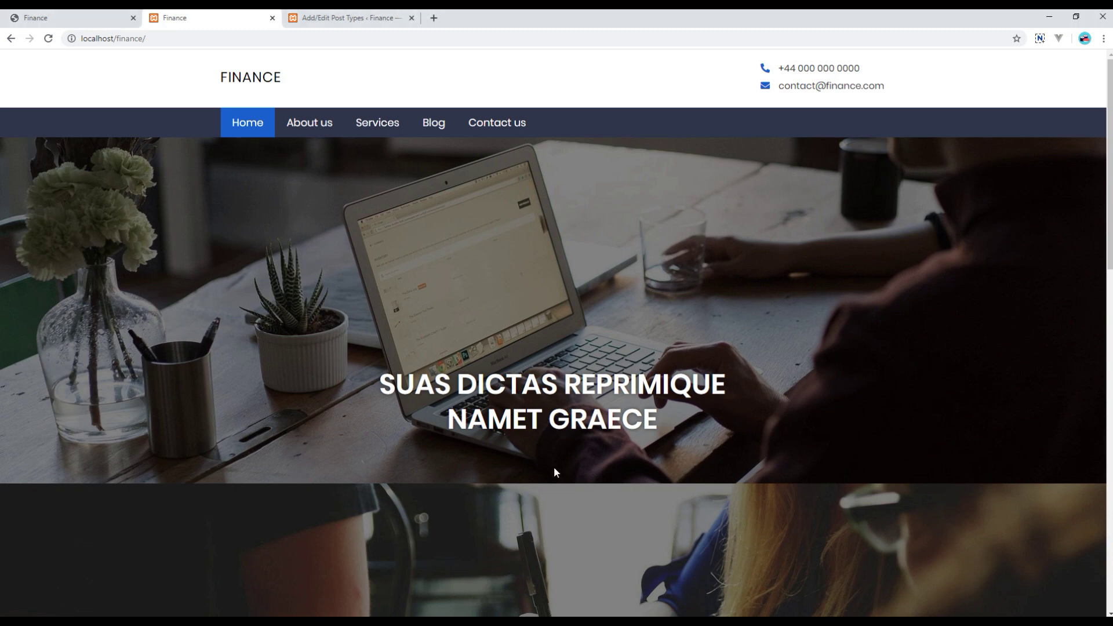
Search 'slick js', open the slick carousel site and select its jsDelivr CSS link code
{"action": "key", "text": "ctrl+t"}
{"action": "type", "text": "slick"}
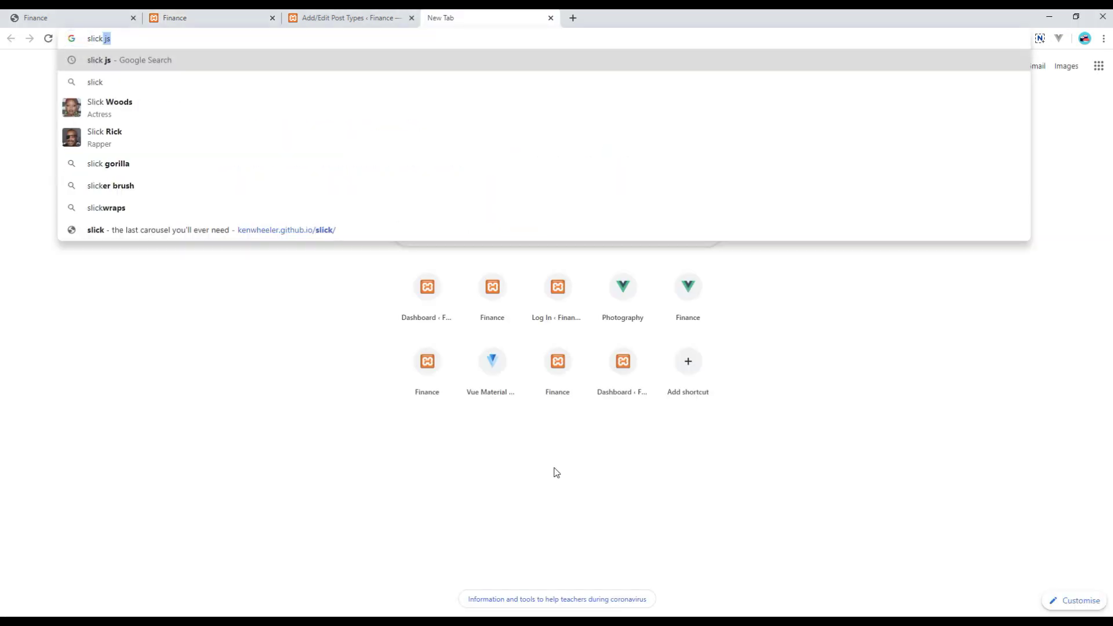
{"action": "key", "text": "Return"}
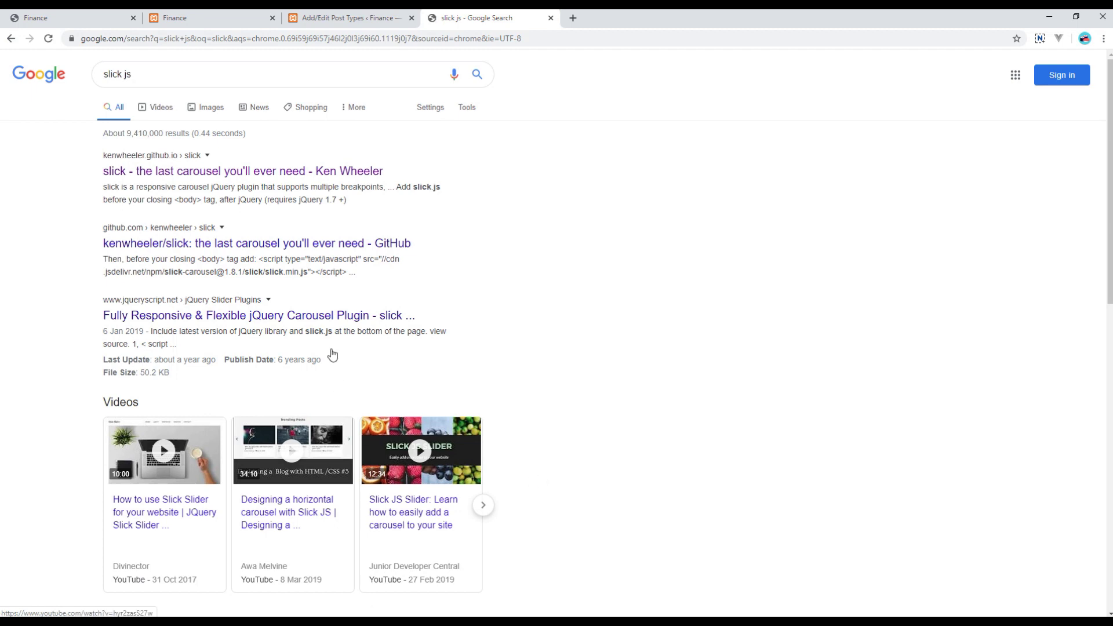
{"action": "left_click", "coordinate": [284, 177]}
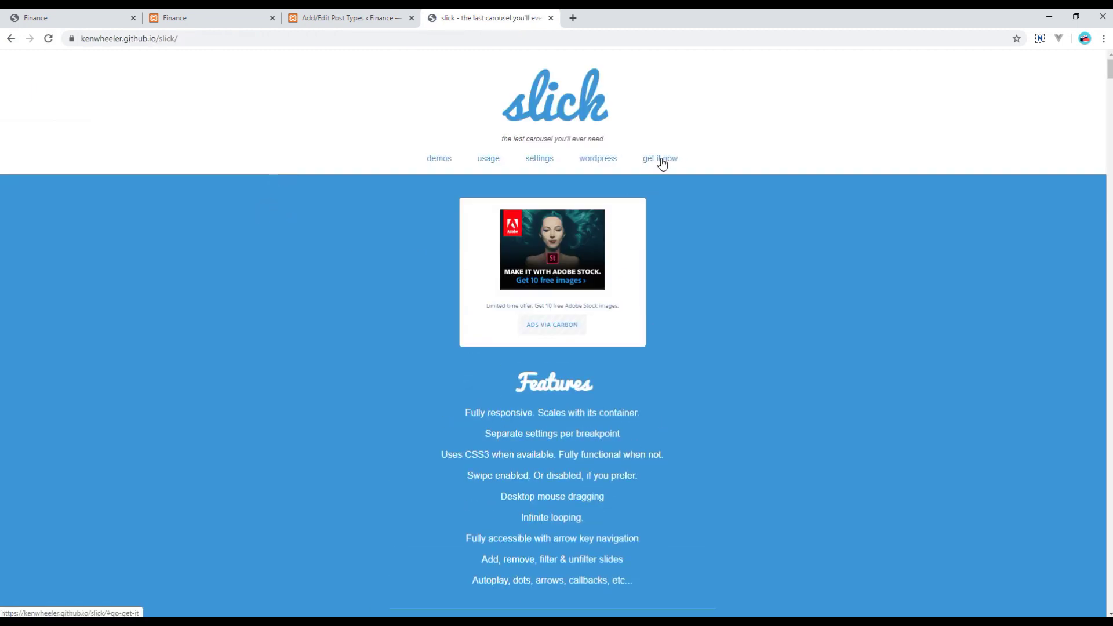
{"action": "left_click", "coordinate": [661, 161]}
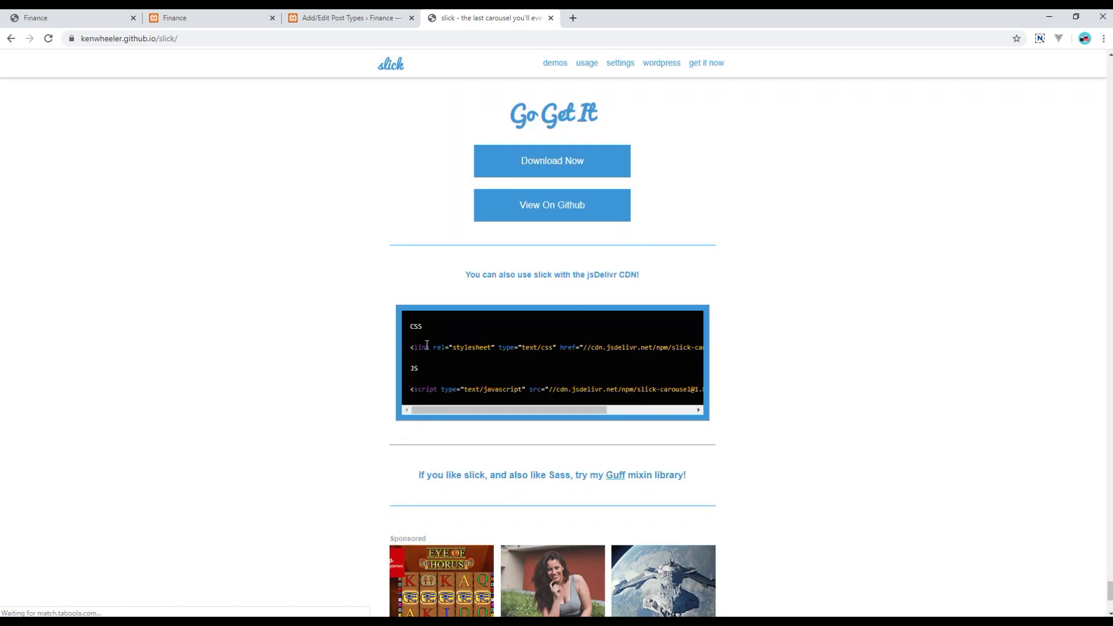
{"action": "mouse_move", "coordinate": [410, 347]}
{"action": "left_mouse_down"}
{"action": "mouse_move", "coordinate": [721, 343]}
{"action": "mouse_move", "coordinate": [688, 350]}
{"action": "left_mouse_up"}
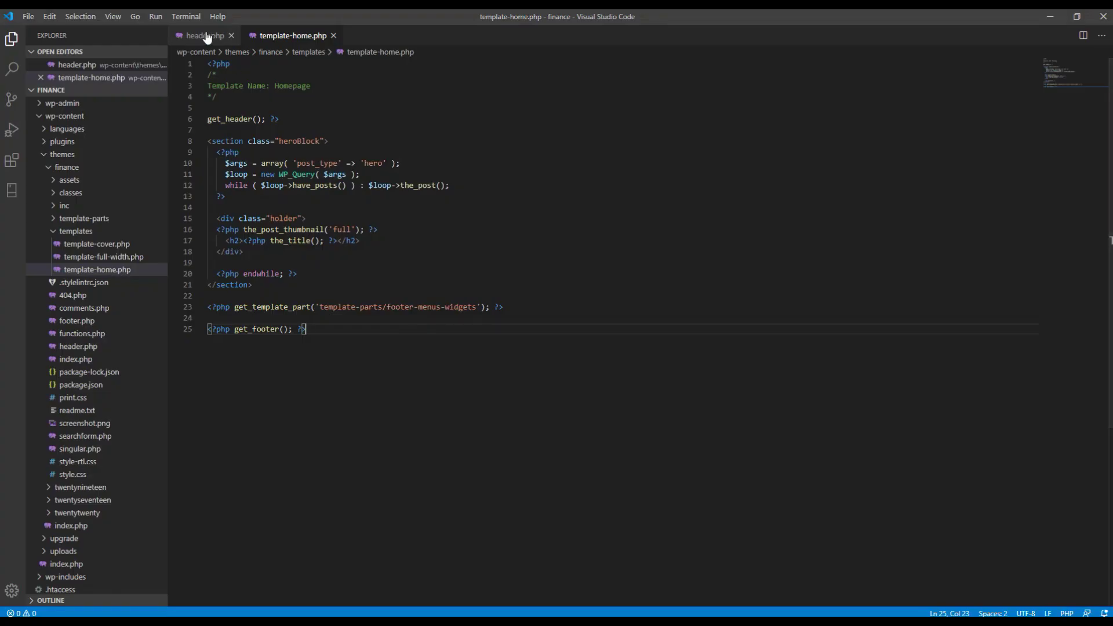
Insert a 'slick css cdn' comment and the slick stylesheet link after the Font Awesome link in header.php
{"action": "left_click", "coordinate": [204, 35]}
{"action": "left_click", "coordinate": [759, 300]}
{"action": "left_click_drag", "start_coordinate": [1084, 142], "coordinate": [1083, 65]}
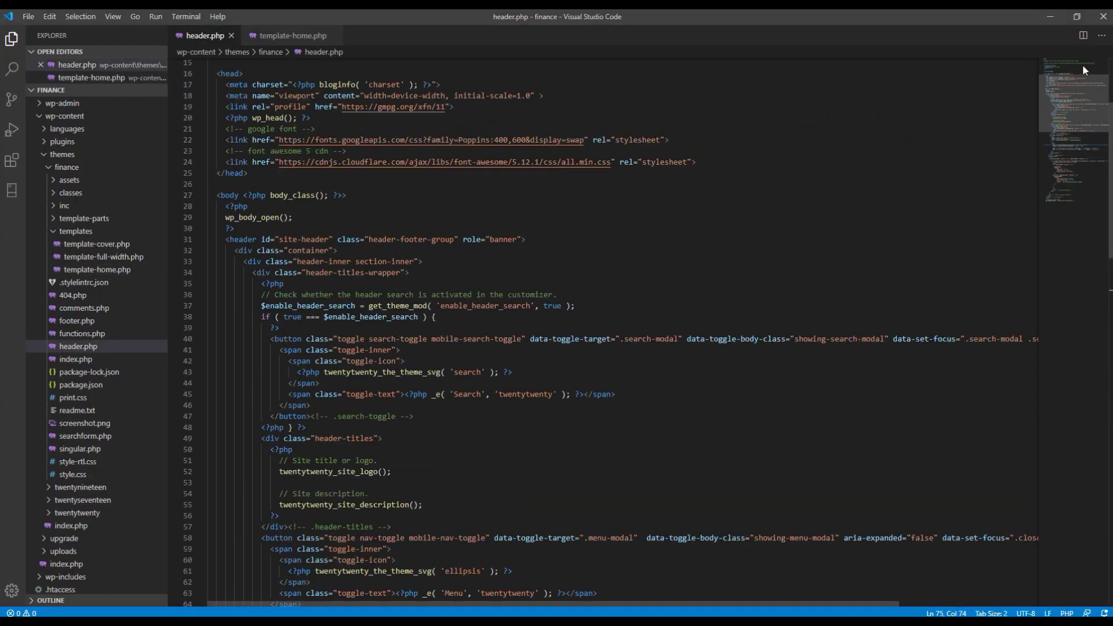
{"action": "left_click", "coordinate": [710, 317]}
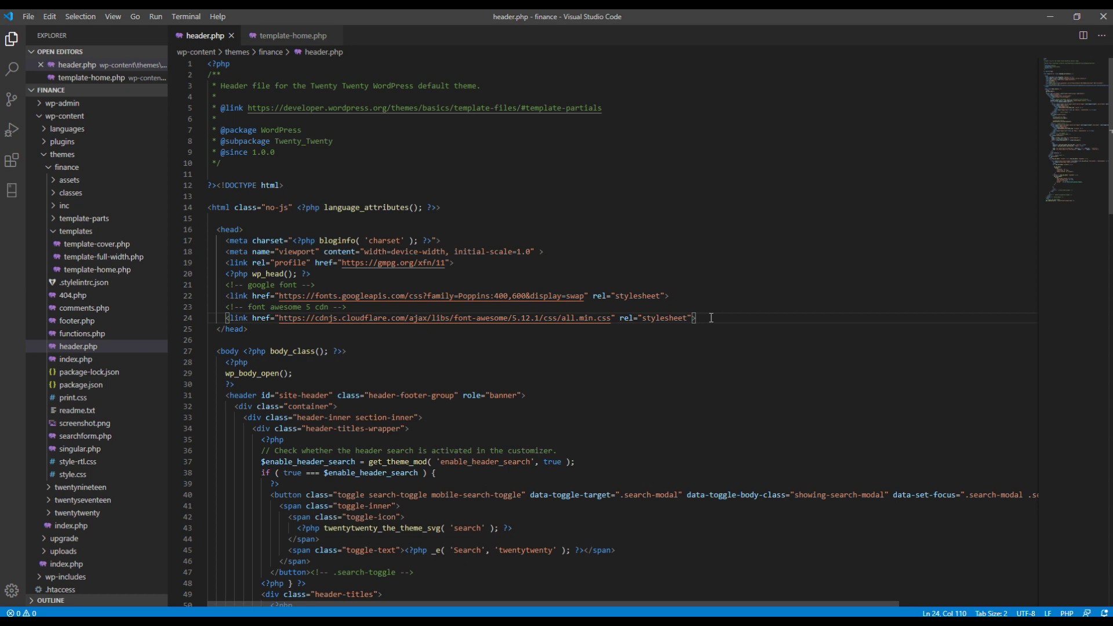
{"action": "key", "text": "Return"}
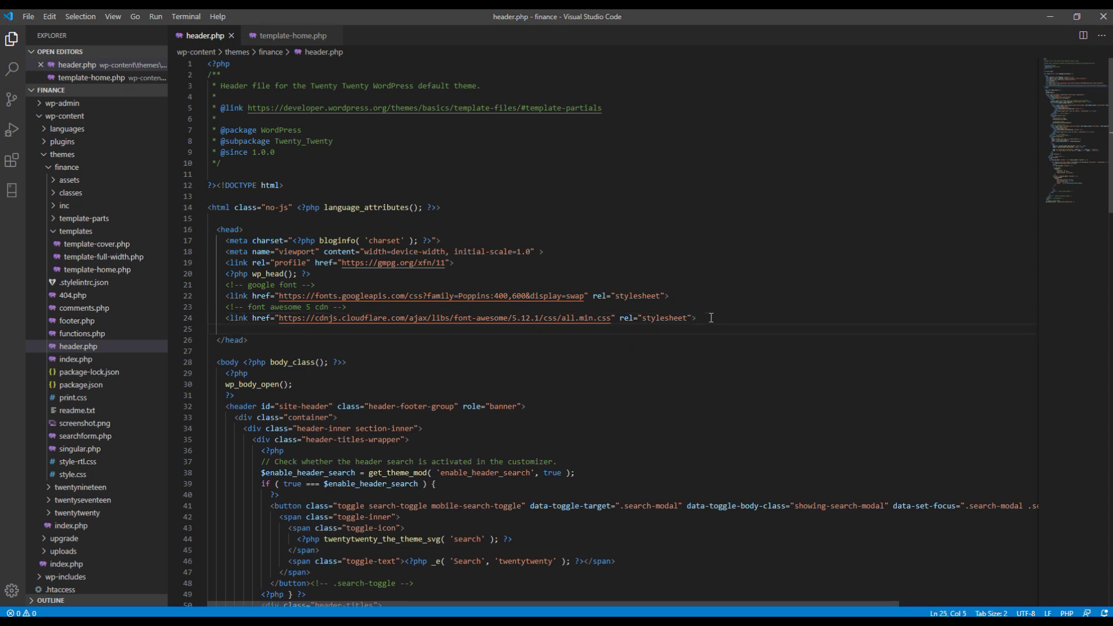
{"action": "type", "text": "sli"}
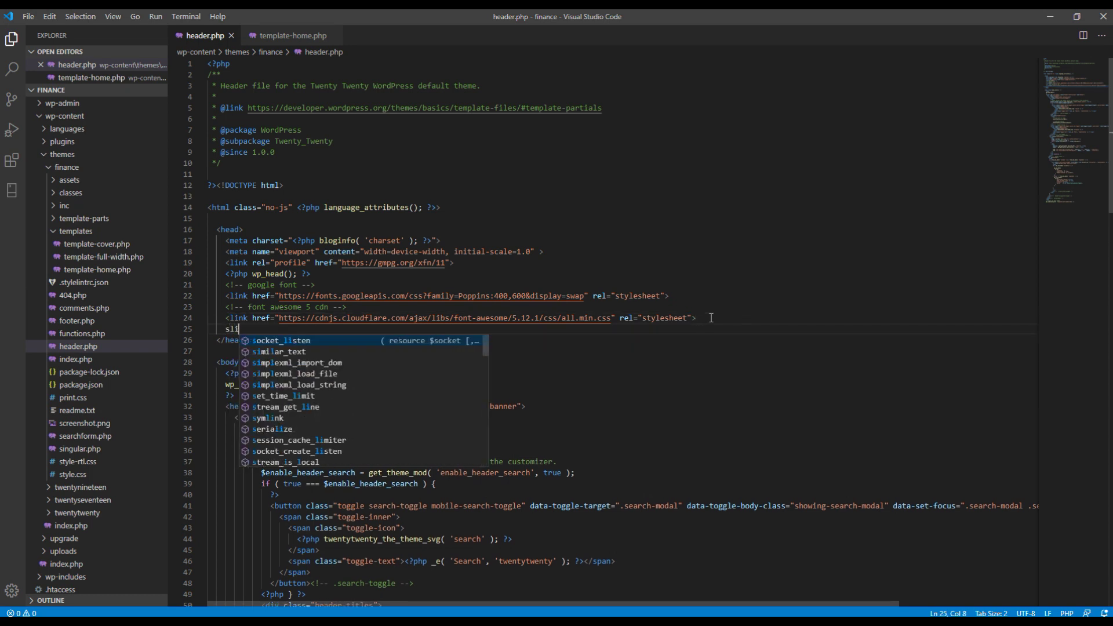
{"action": "type", "text": "ck css "}
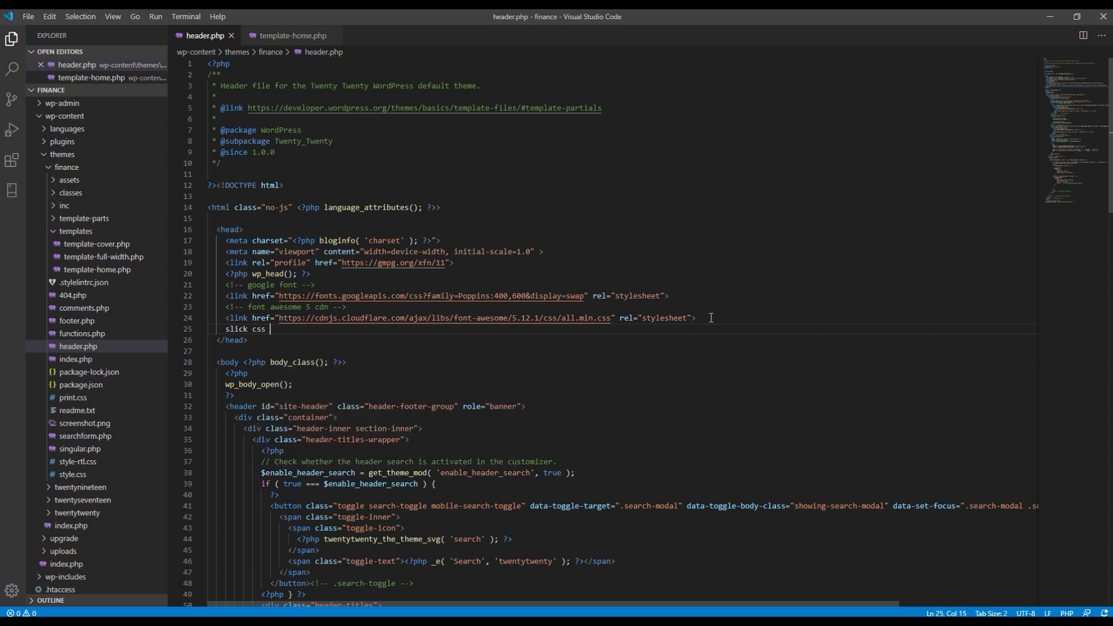
{"action": "type", "text": "cdn"}
{"action": "key", "text": "shift+Home"}
{"action": "key", "text": "ctrl+slash"}
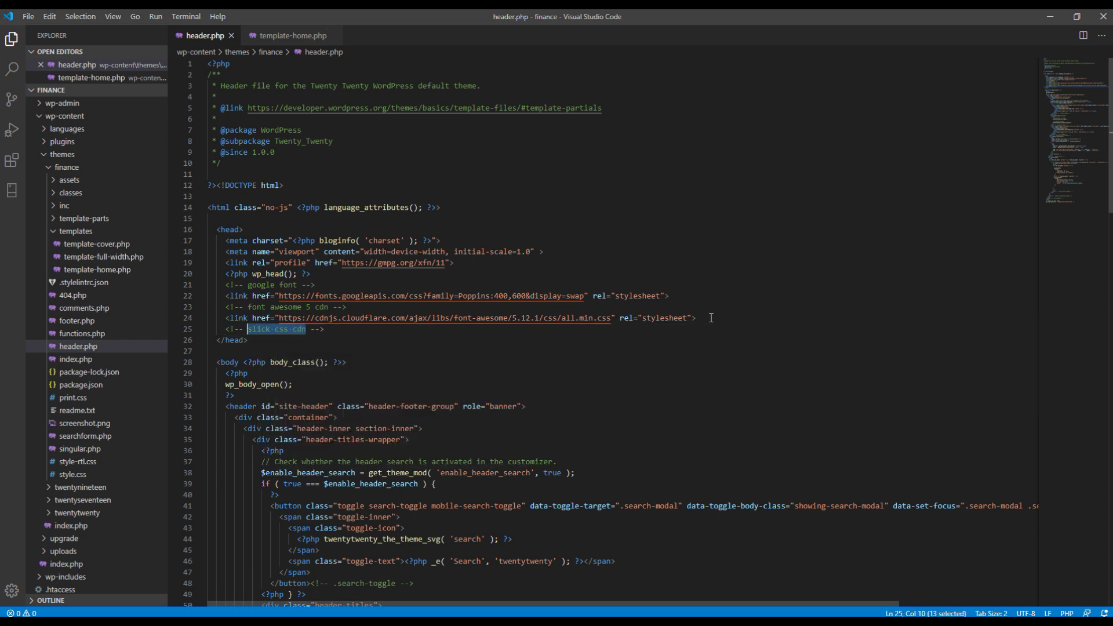
{"action": "key", "text": "End"}
{"action": "key", "text": "Return"}
{"action": "key", "text": "ctrl+v"}
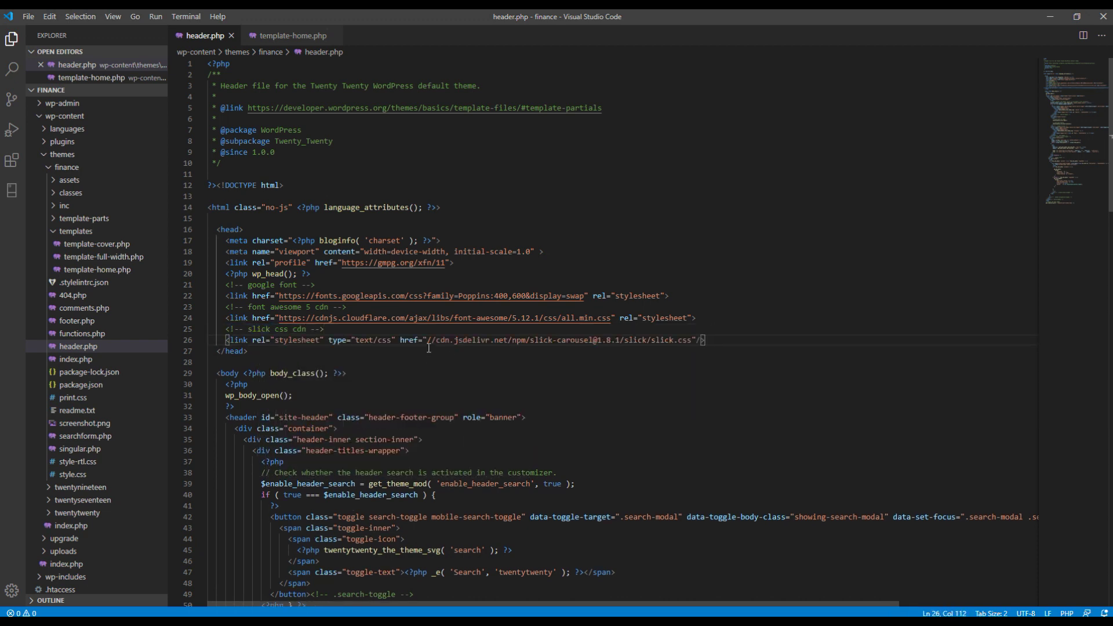
{"action": "left_click", "coordinate": [426, 340]}
{"action": "type", "text": "ht"}
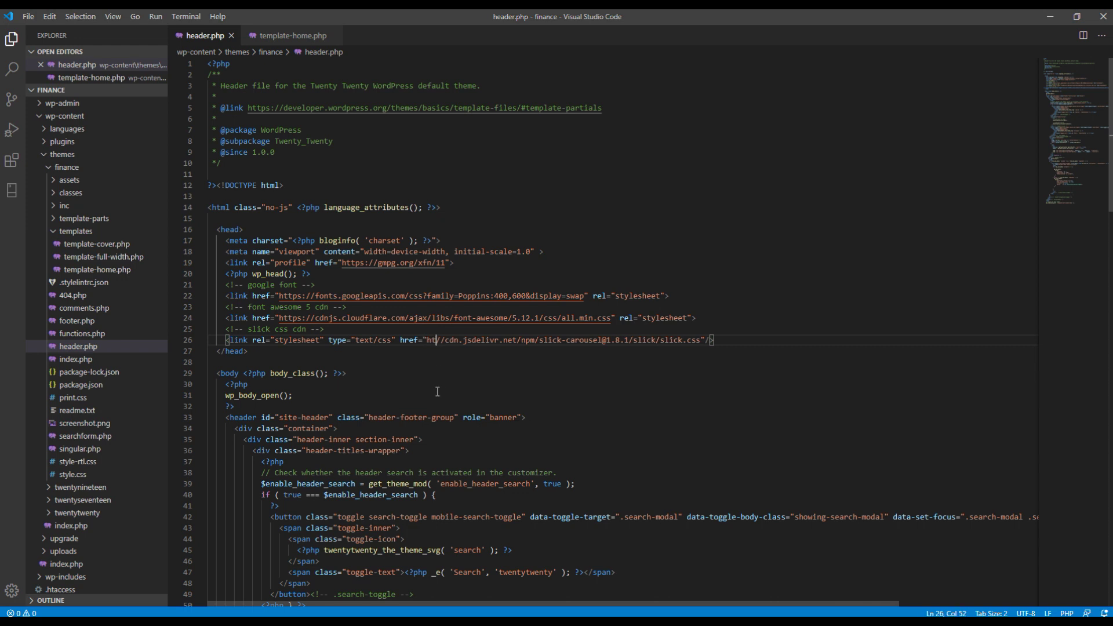
{"action": "type", "text": "tps:"}
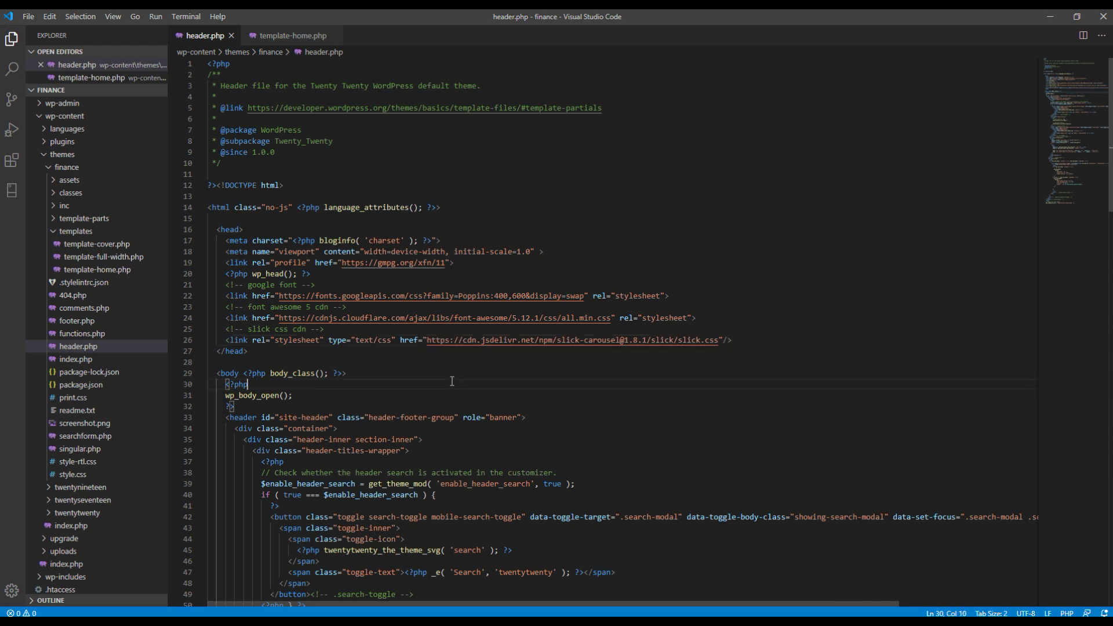
Copy the slick CDN script line from the slick site and open footer.php at its end
{"action": "key", "text": "alt+Tab"}
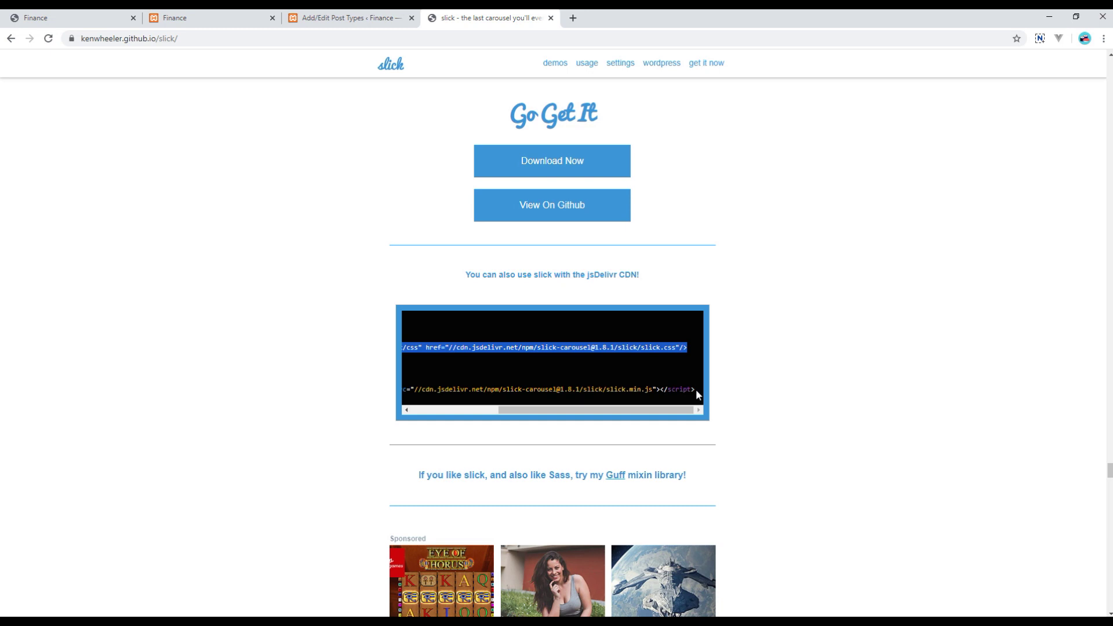
{"action": "left_click_drag", "start_coordinate": [696, 388], "coordinate": [411, 390]}
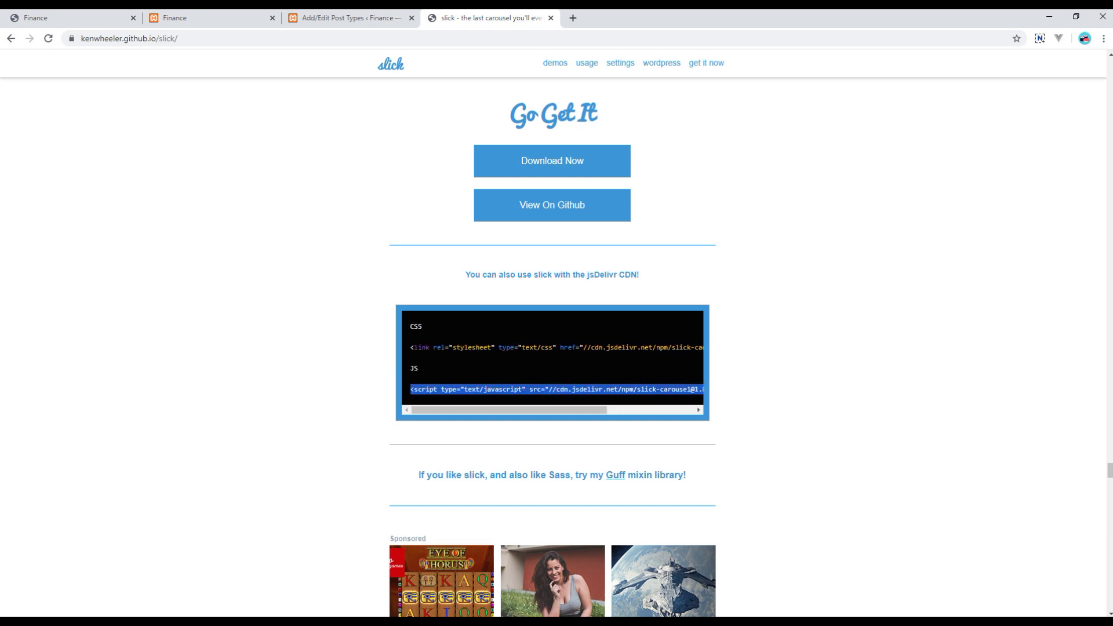
{"action": "key", "text": "alt+Tab"}
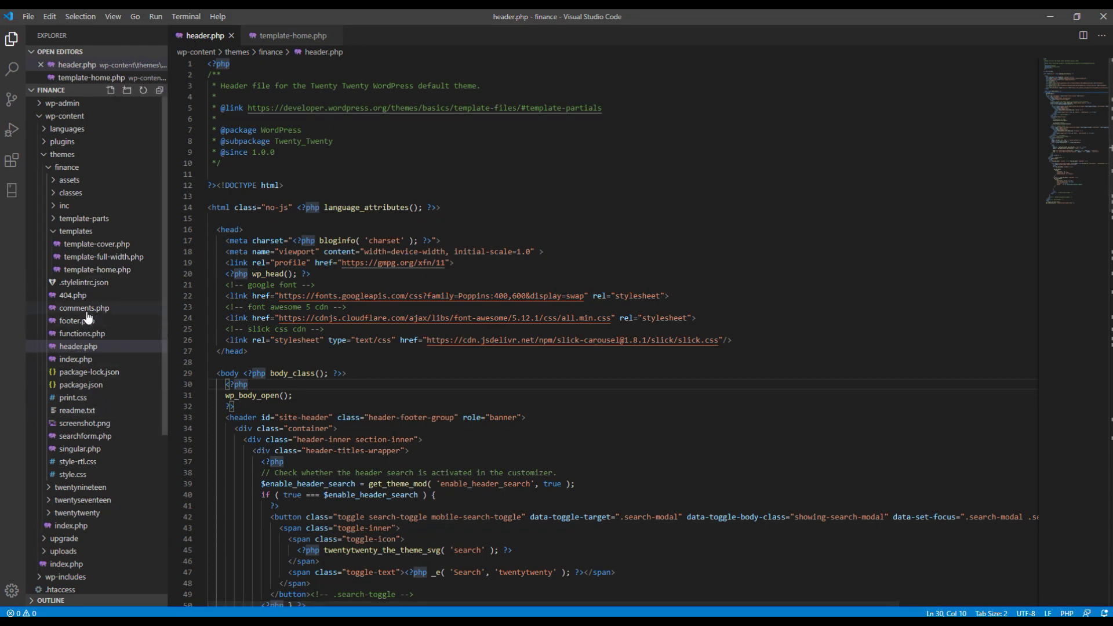
{"action": "double_click", "coordinate": [77, 319]}
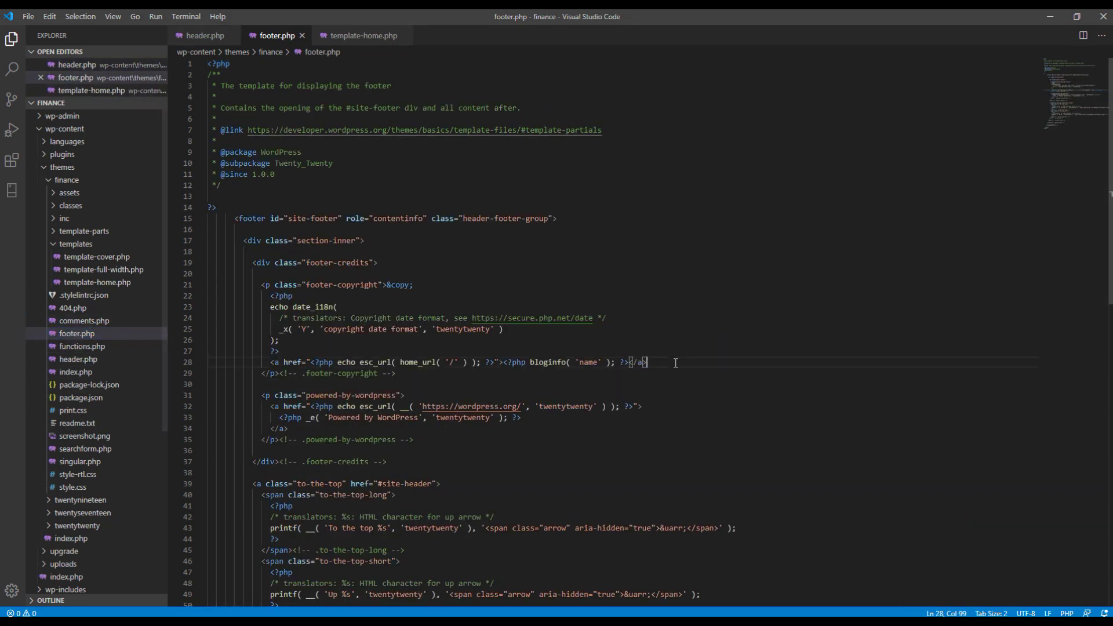
{"action": "key", "text": "ctrl+End"}
{"action": "scroll", "coordinate": [512, 471], "scroll_direction": "down", "scroll_amount": 2}
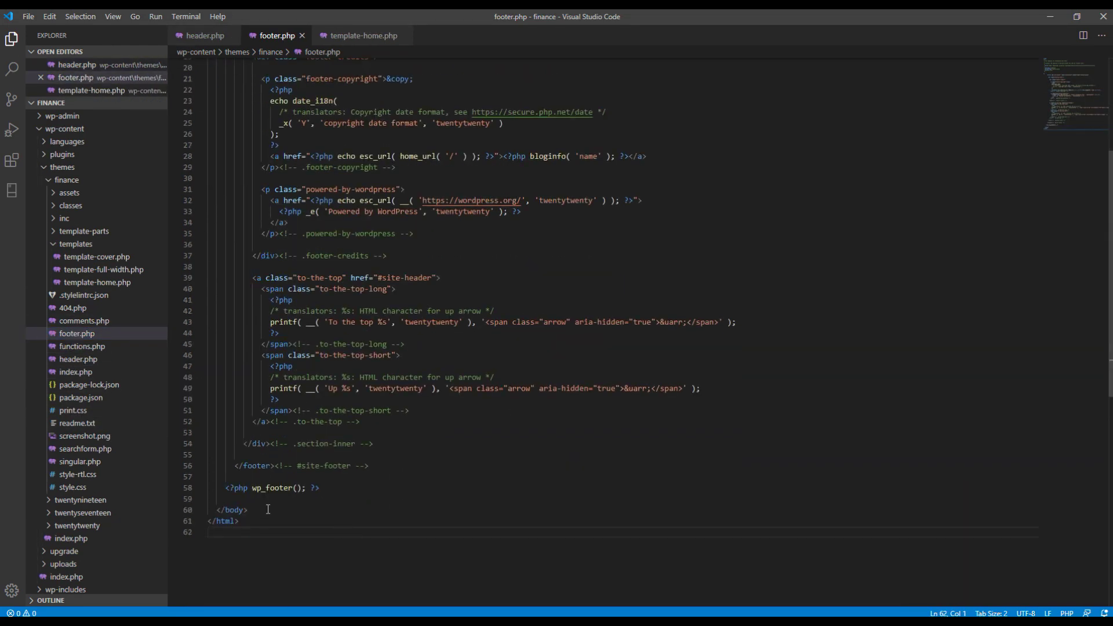
Add a 'slick js cdn' comment after wp_footer() with the slick.min.js script tag below it
{"action": "left_click", "coordinate": [279, 501]}
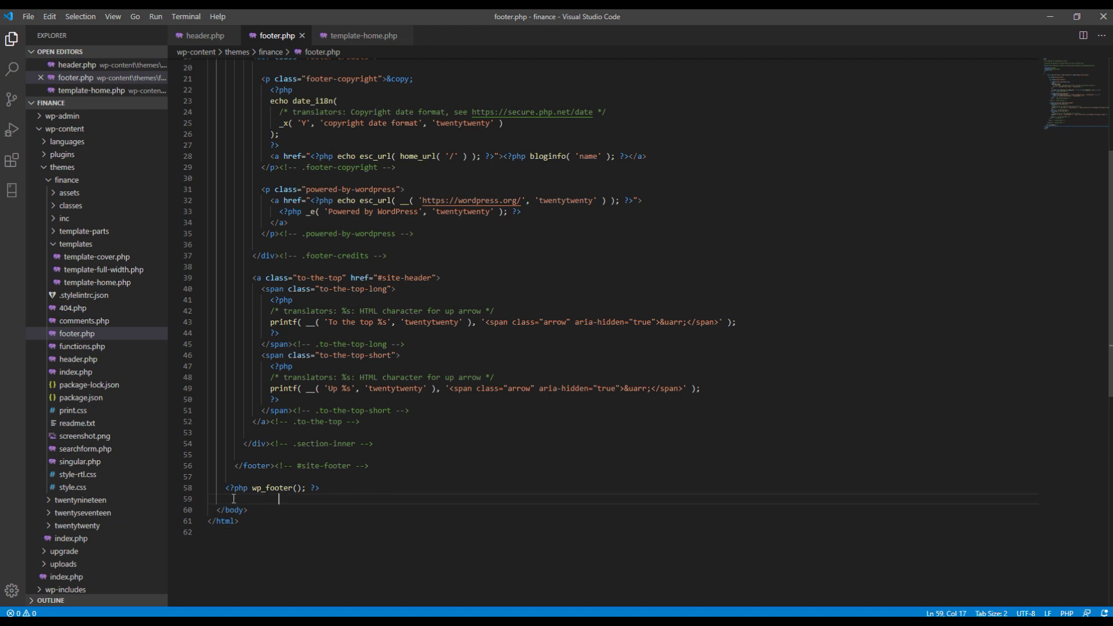
{"action": "left_click", "coordinate": [233, 498]}
{"action": "key", "text": "Return"}
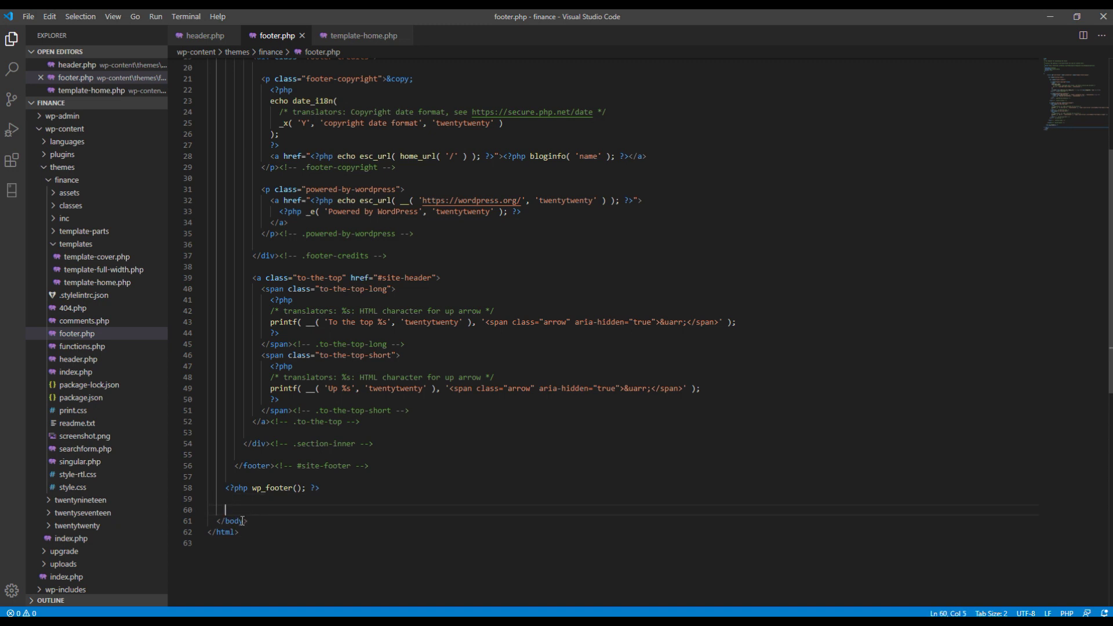
{"action": "type", "text": "<lick js "}
{"action": "type", "text": "cdn"}
{"action": "key", "text": "ctrl+slash"}
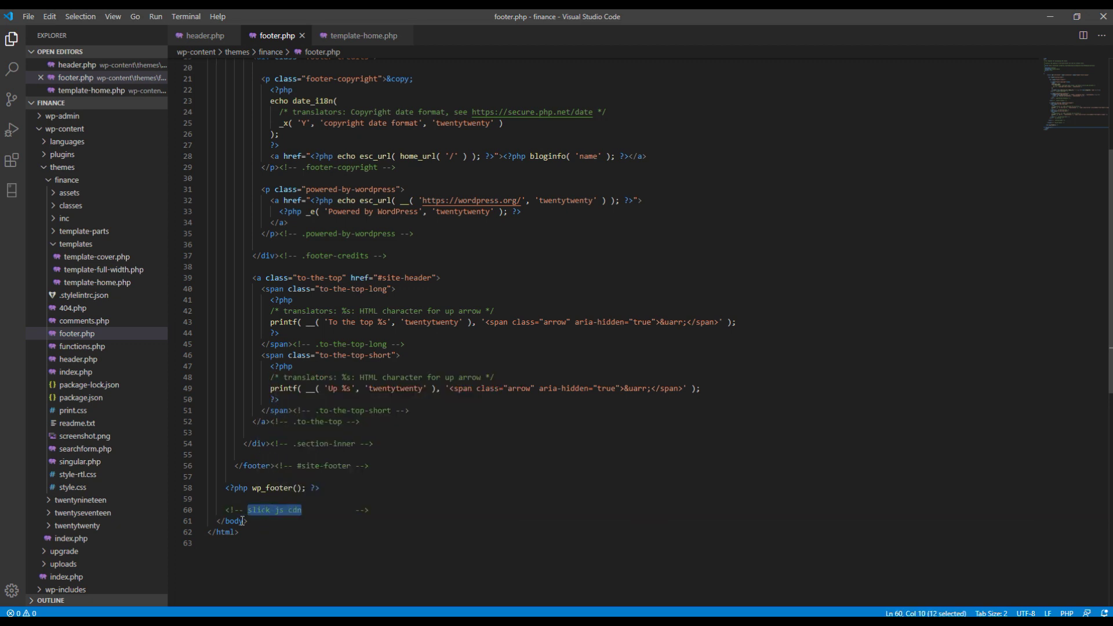
{"action": "left_click", "coordinate": [351, 509]}
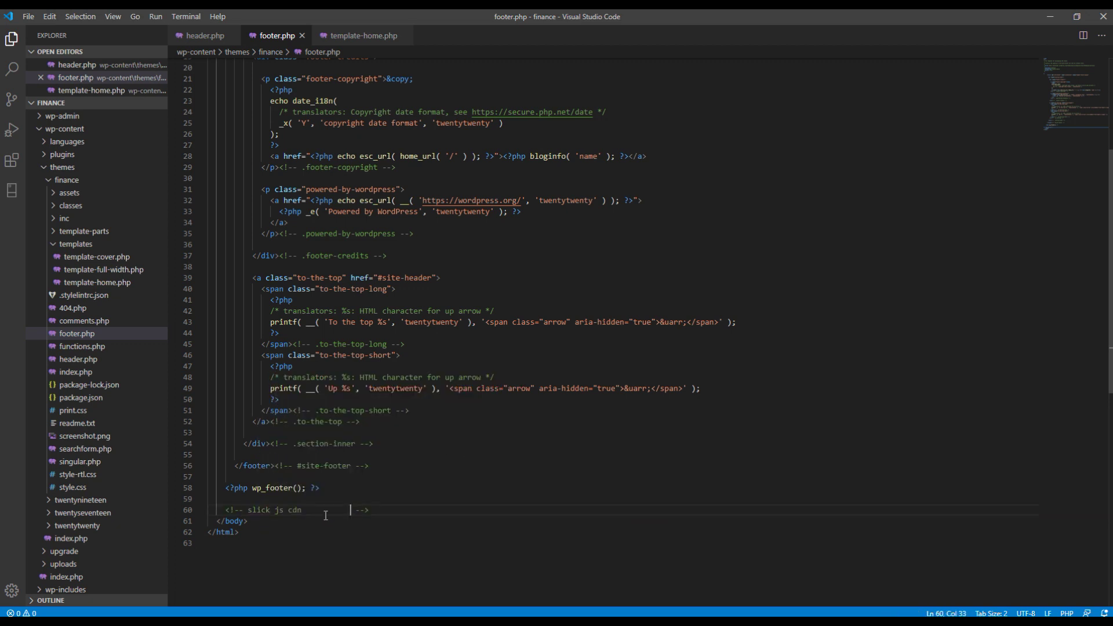
{"action": "left_click", "coordinate": [305, 509], "text": "shift"}
{"action": "key", "text": "BackSpace"}
{"action": "key", "text": "Return"}
{"action": "key", "text": "ctrl+v"}
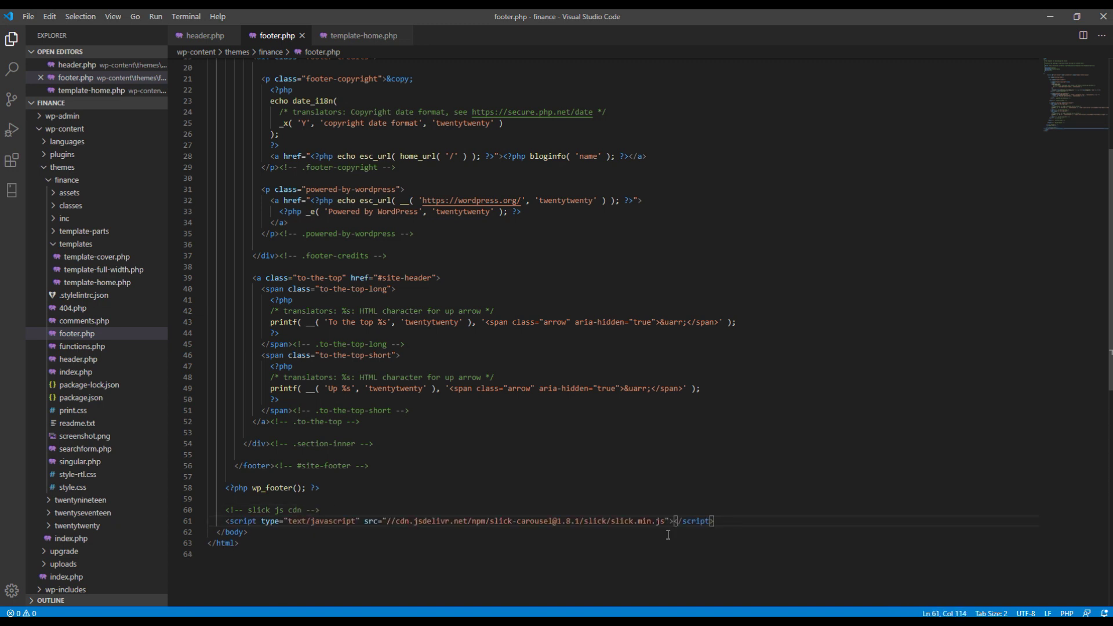
{"action": "left_click_drag", "start_coordinate": [597, 525], "coordinate": [639, 520]}
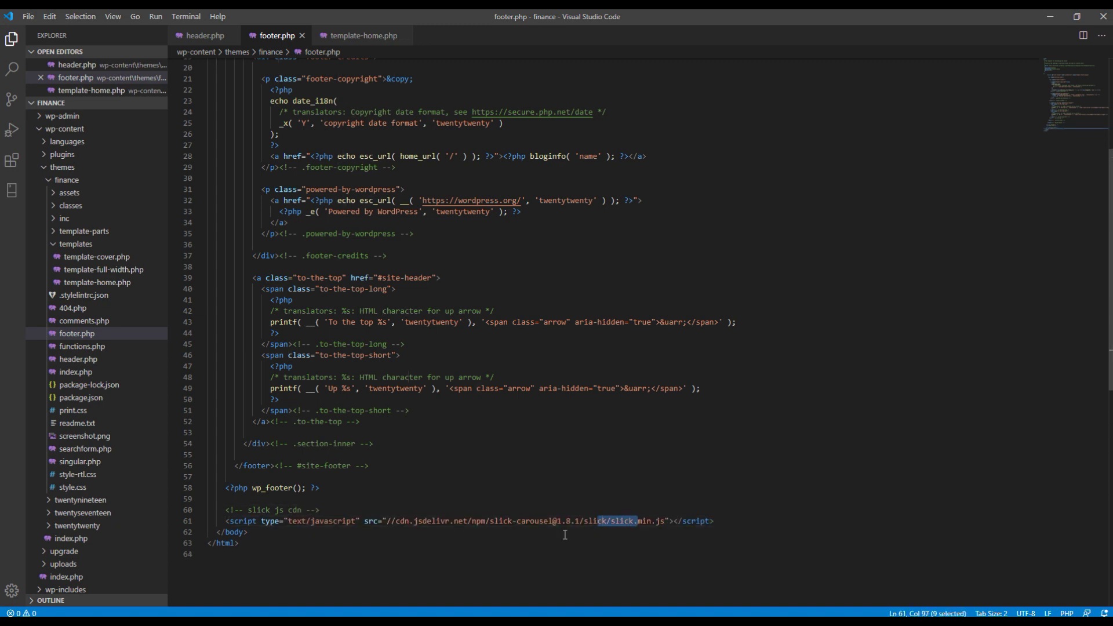
{"action": "left_click", "coordinate": [194, 619]}
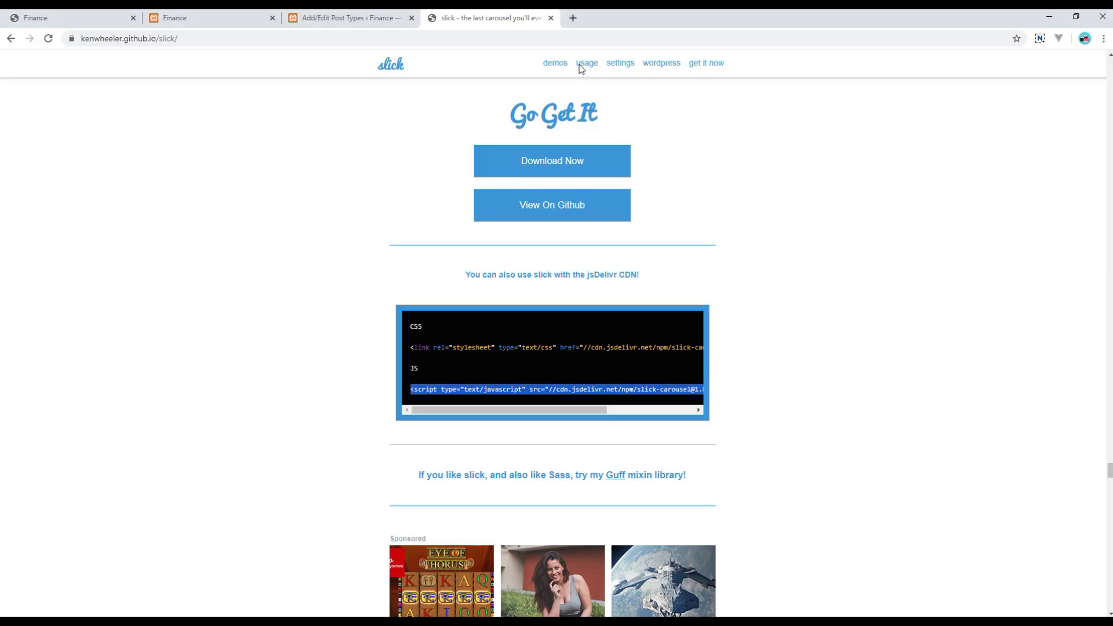
Find the jQuery CDN and select the minified jQuery Core 3.4.1 script tag
{"action": "left_click", "coordinate": [573, 19]}
{"action": "type", "text": "j"}
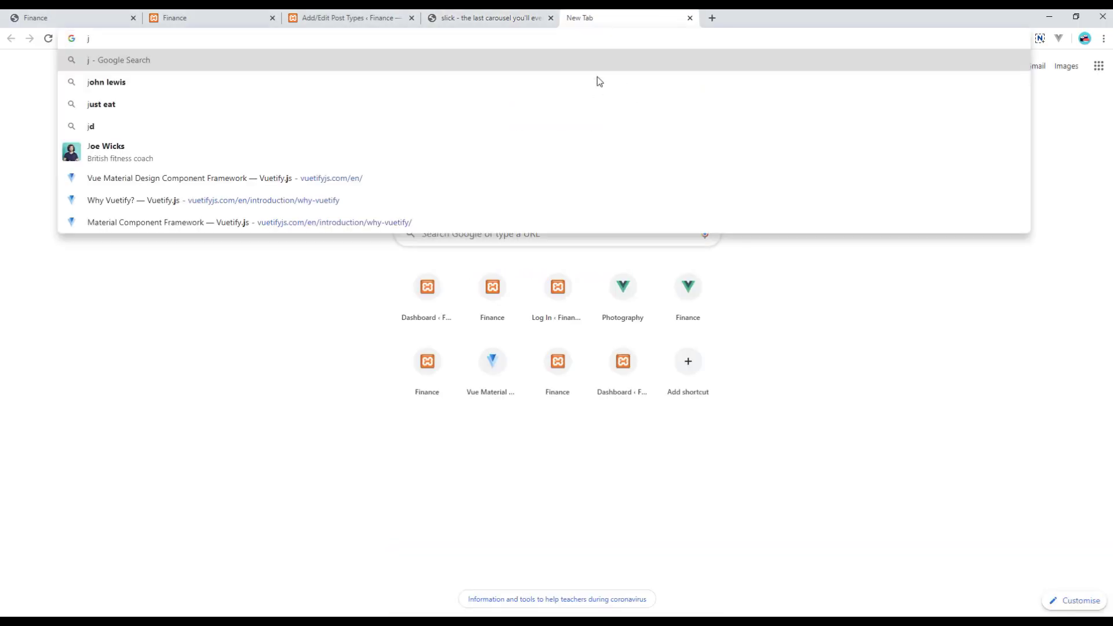
{"action": "type", "text": "query"}
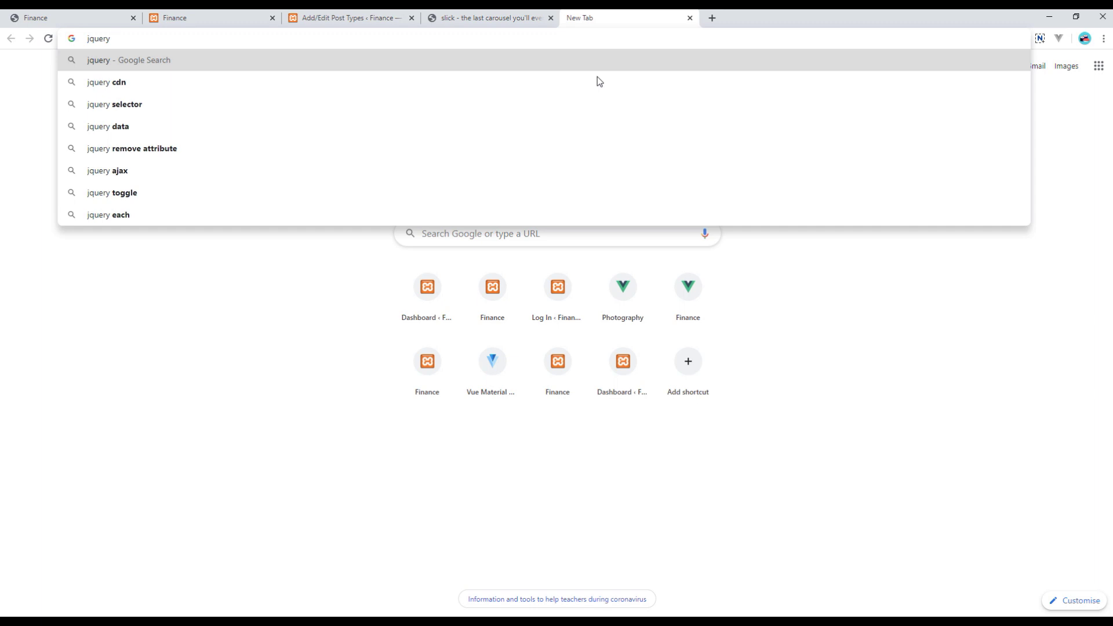
{"action": "type", "text": " cdn"}
{"action": "key", "text": "Return"}
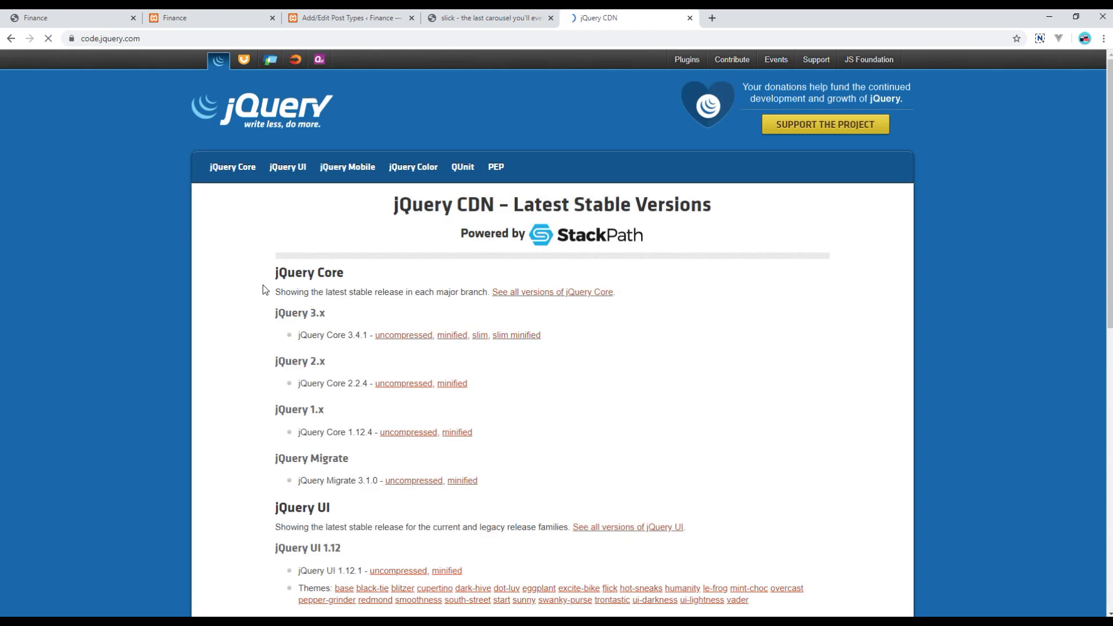
{"action": "scroll", "coordinate": [406, 357], "scroll_direction": "down", "scroll_amount": 1}
{"action": "left_click_drag", "start_coordinate": [286, 303], "coordinate": [347, 306]}
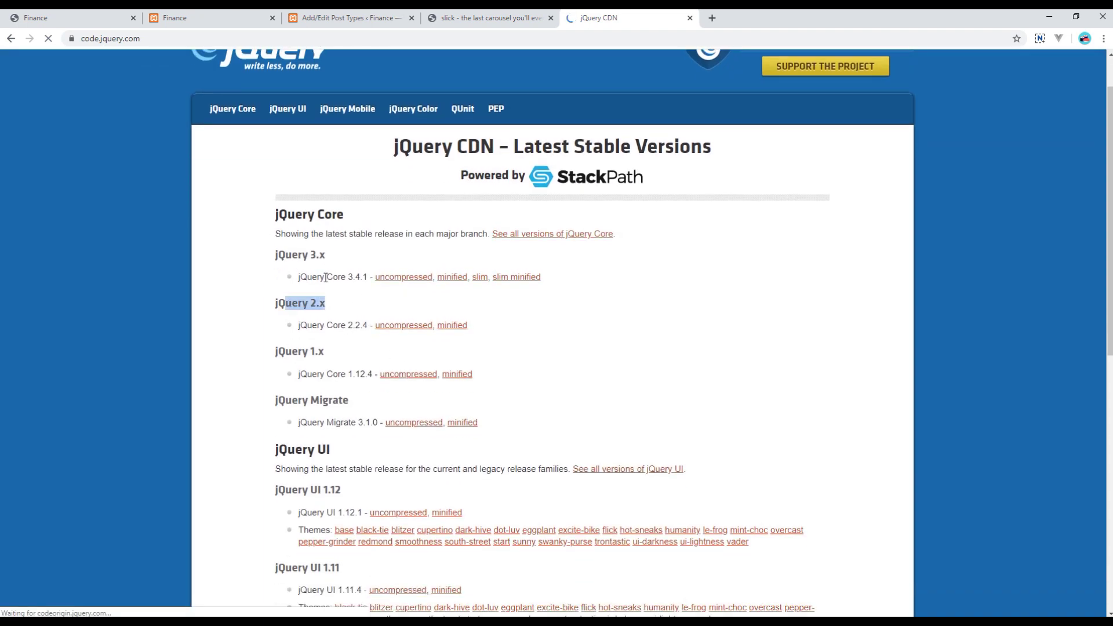
{"action": "left_click_drag", "start_coordinate": [286, 254], "coordinate": [354, 254]}
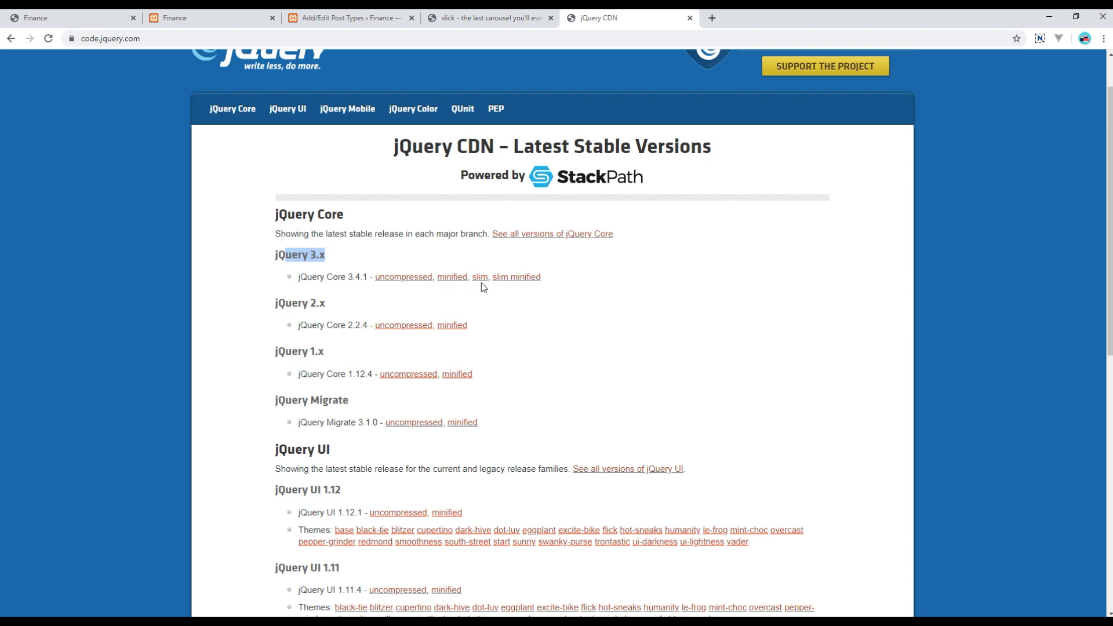
{"action": "left_click", "coordinate": [456, 280]}
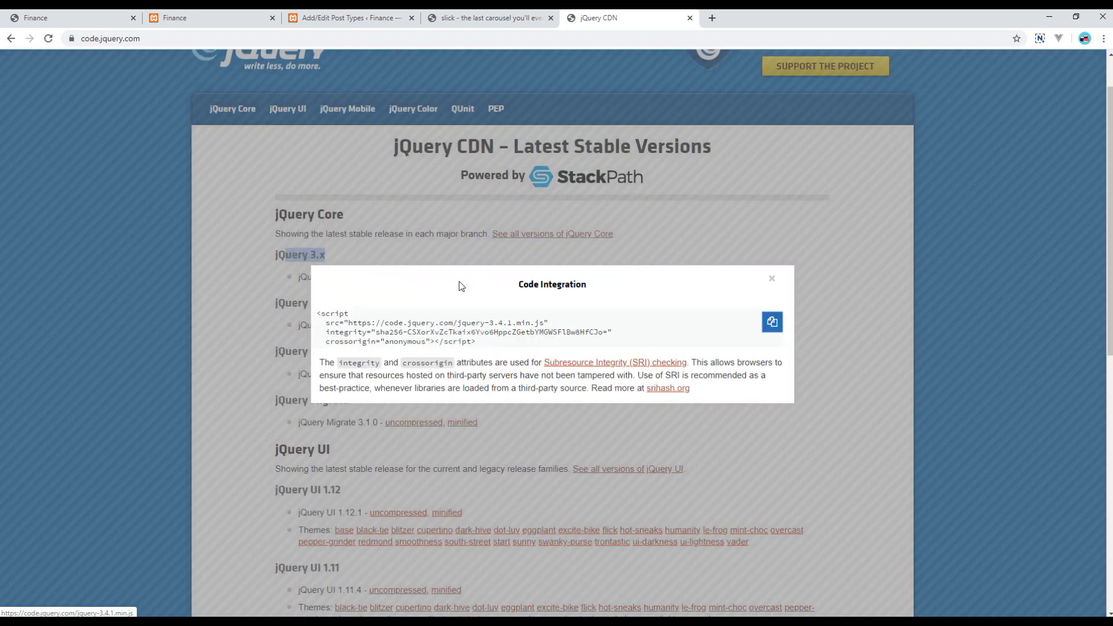
{"action": "left_click_drag", "start_coordinate": [493, 345], "coordinate": [315, 317]}
{"action": "key", "text": "ctrl+c"}
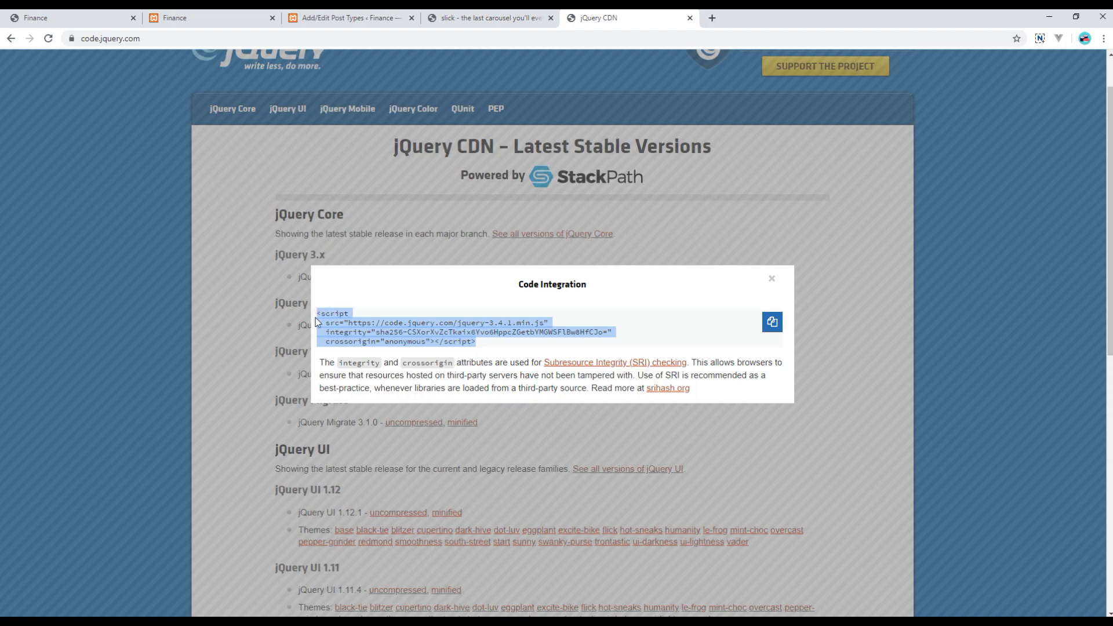
Add a 'jquery cdn' comment on line 59 of footer.php and paste the jQuery script tag
{"action": "key", "text": "alt+Tab"}
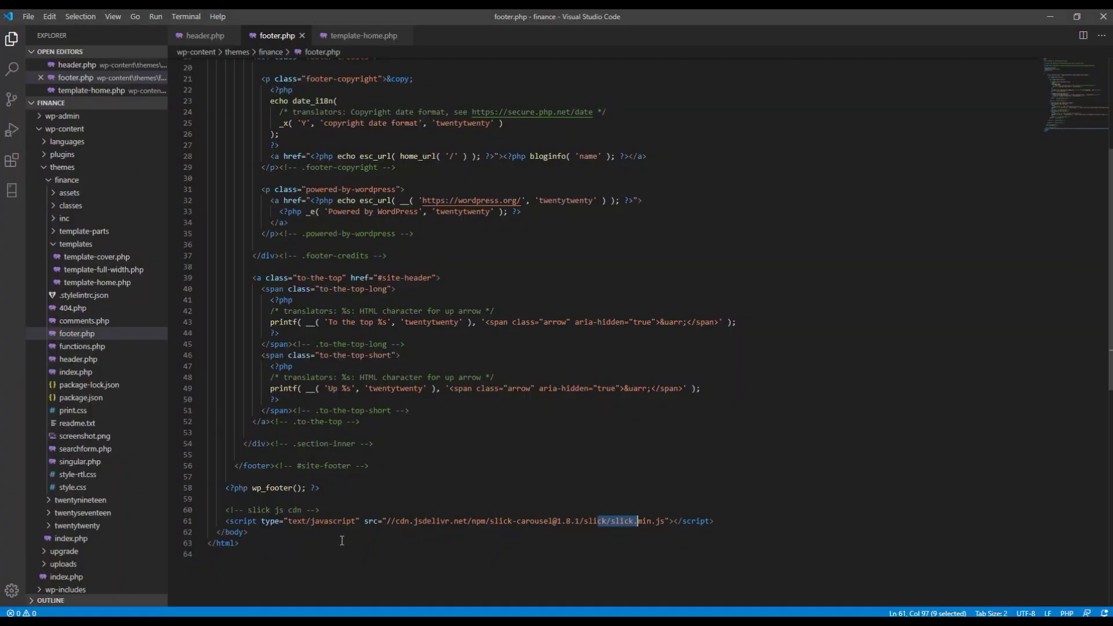
{"action": "left_click", "coordinate": [329, 507]}
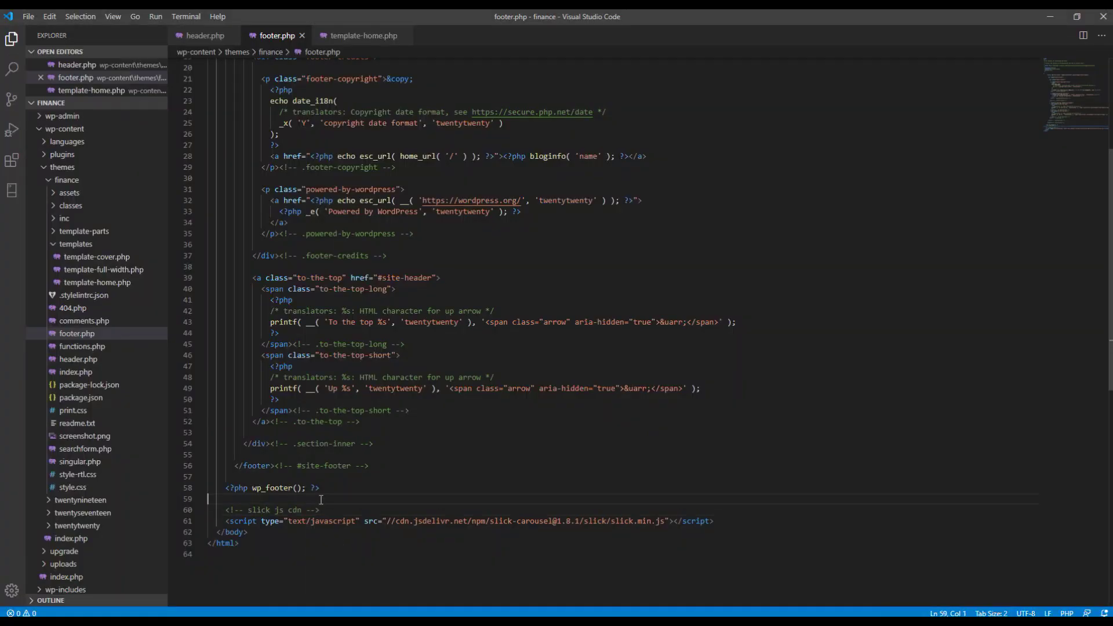
{"action": "left_click", "coordinate": [298, 499]}
{"action": "left_click", "coordinate": [226, 497]}
{"action": "type", "text": "ery cdn"}
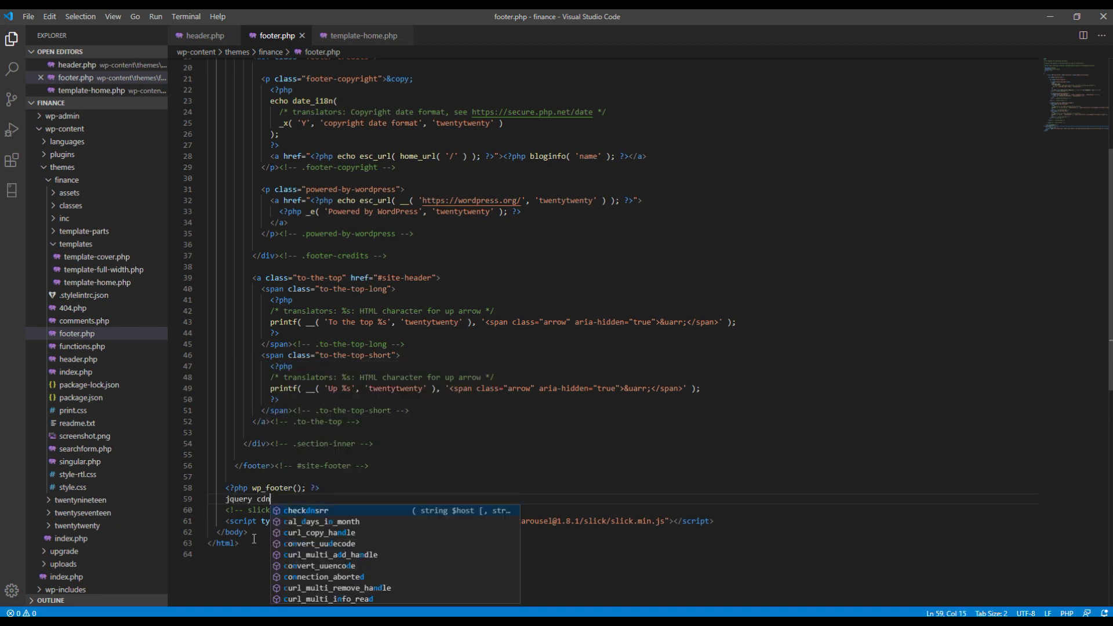
{"action": "key", "text": "shift+Home"}
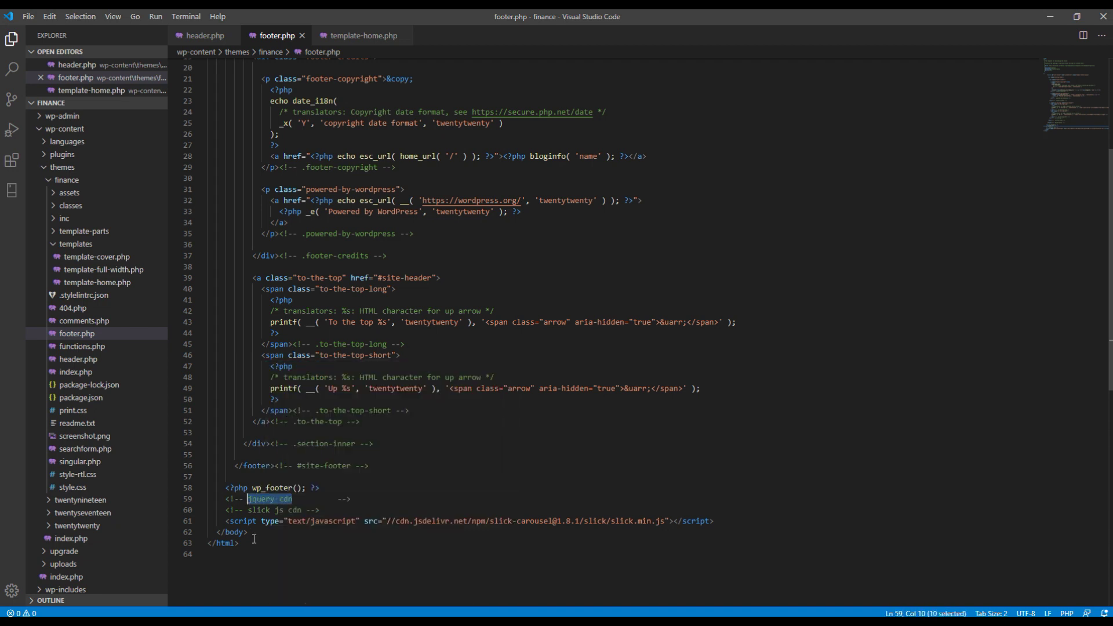
{"action": "key", "text": "Right"}
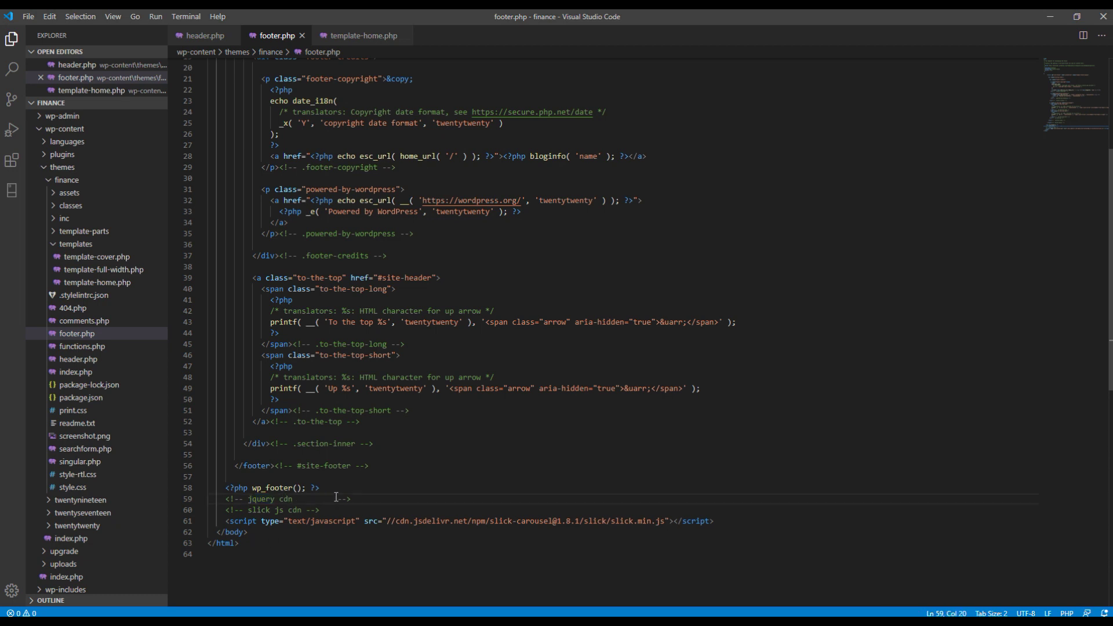
{"action": "double_click", "coordinate": [336, 497]}
{"action": "left_click", "coordinate": [326, 494]}
{"action": "key", "text": "Return"}
{"action": "key", "text": "ctrl+v"}
Join the jQuery script tag's src, integrity and crossorigin attributes onto one line
{"action": "left_click", "coordinate": [272, 509]}
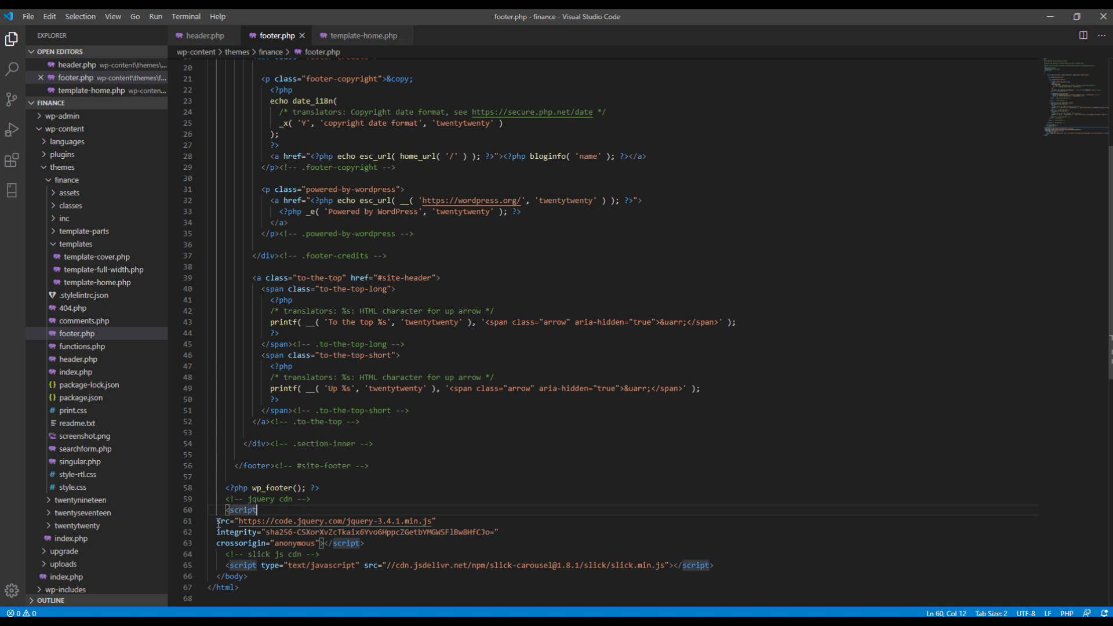
{"action": "key", "text": "Delete"}
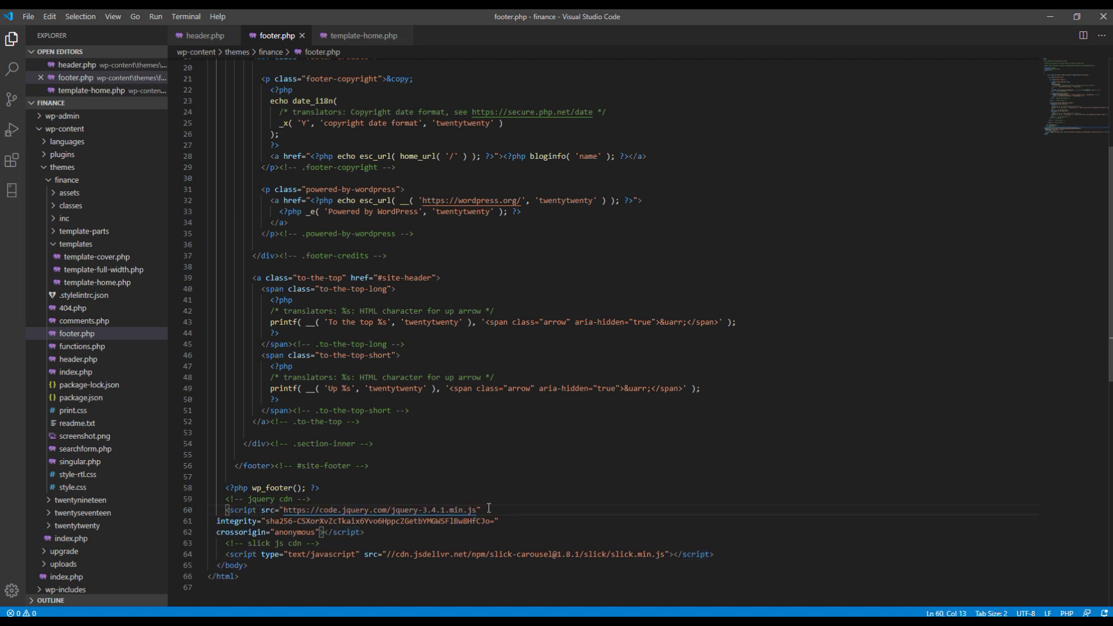
{"action": "left_click", "coordinate": [489, 507]}
{"action": "left_click", "coordinate": [218, 520], "text": "shift"}
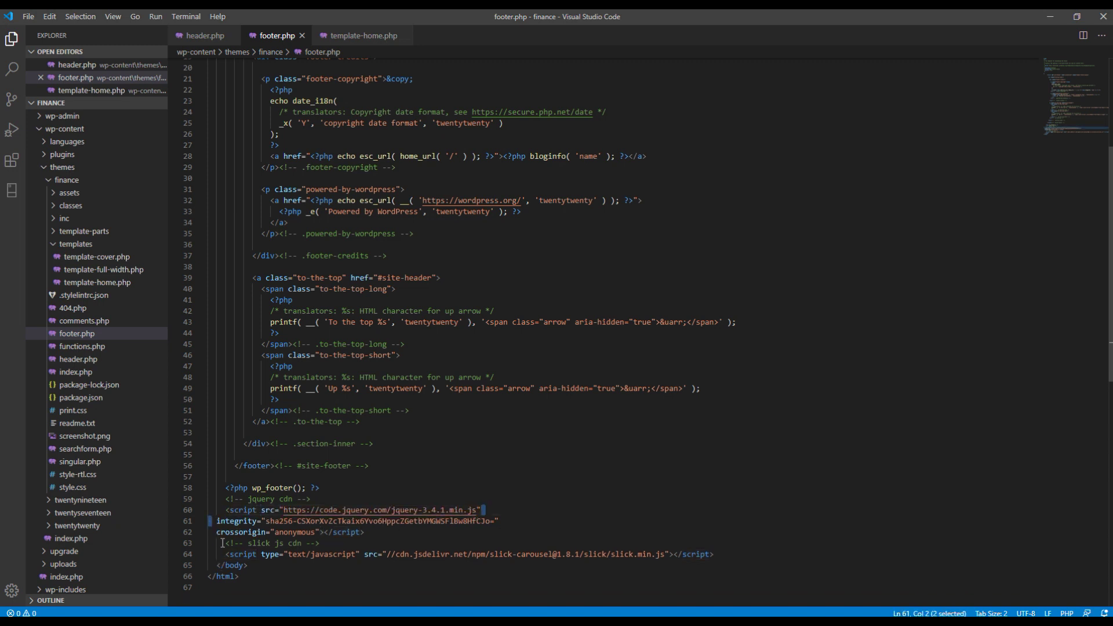
{"action": "key", "text": "Delete"}
{"action": "left_click", "coordinate": [218, 520]}
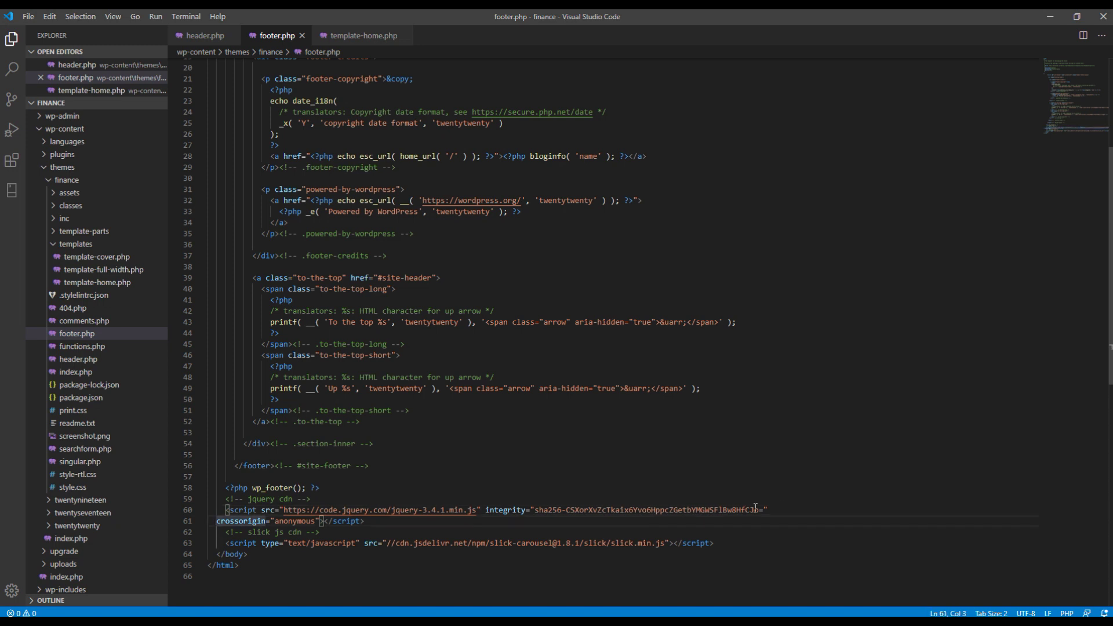
{"action": "left_click", "coordinate": [789, 508], "text": "shift"}
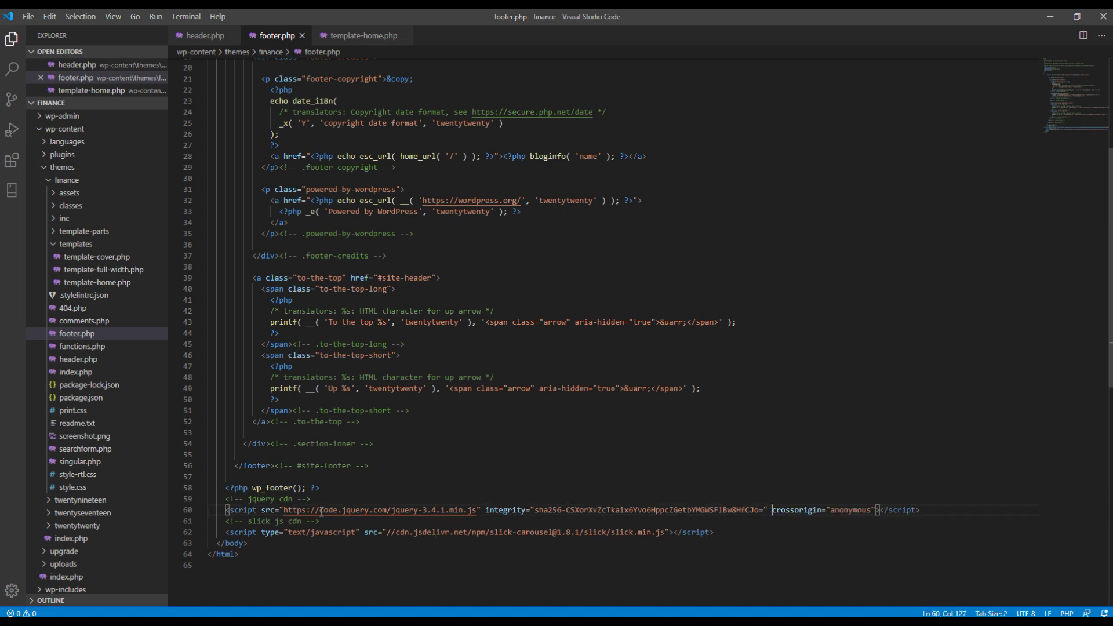
Prefix the Slick script URL with https: and review both script tags
{"action": "left_click", "coordinate": [386, 532]}
{"action": "type", "text": "ht"}
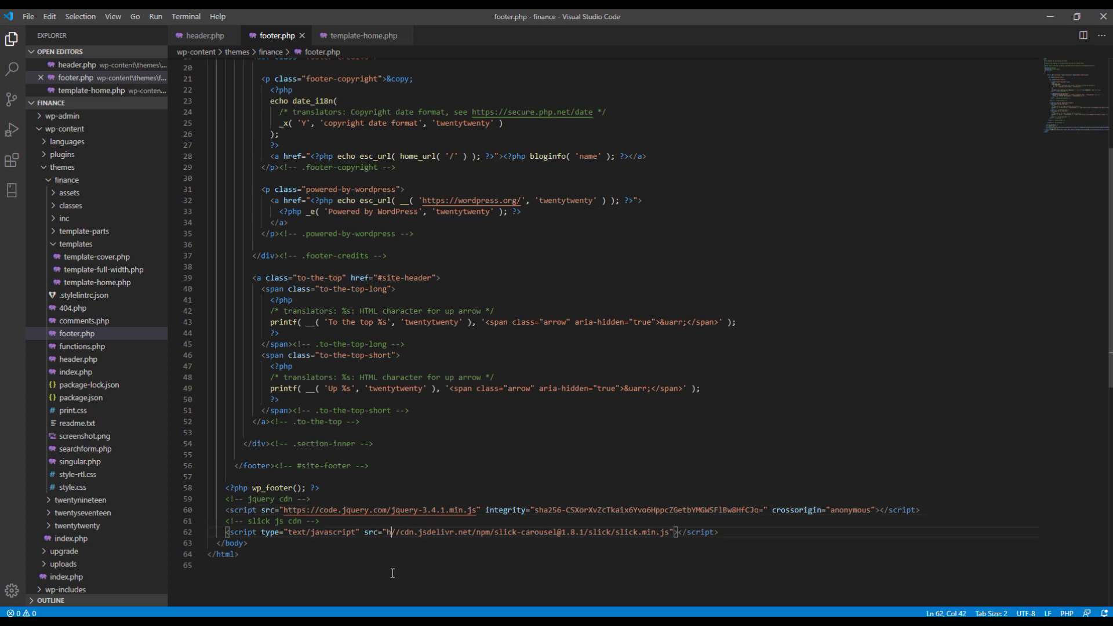
{"action": "type", "text": "tps:"}
{"action": "left_click", "coordinate": [458, 544]}
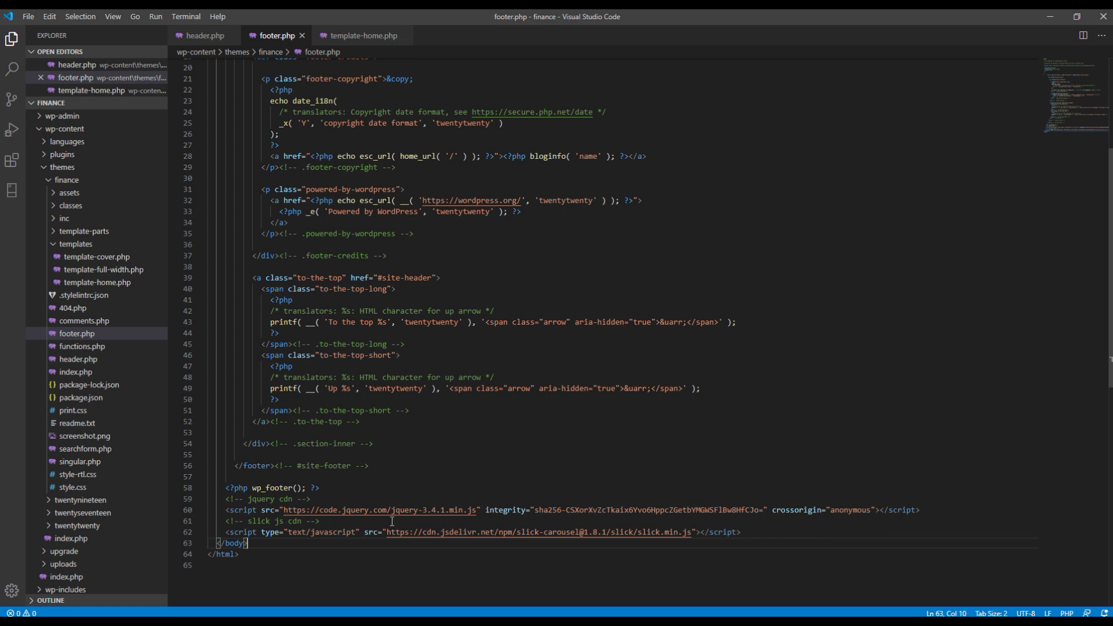
{"action": "left_click_drag", "start_coordinate": [338, 511], "coordinate": [526, 510]}
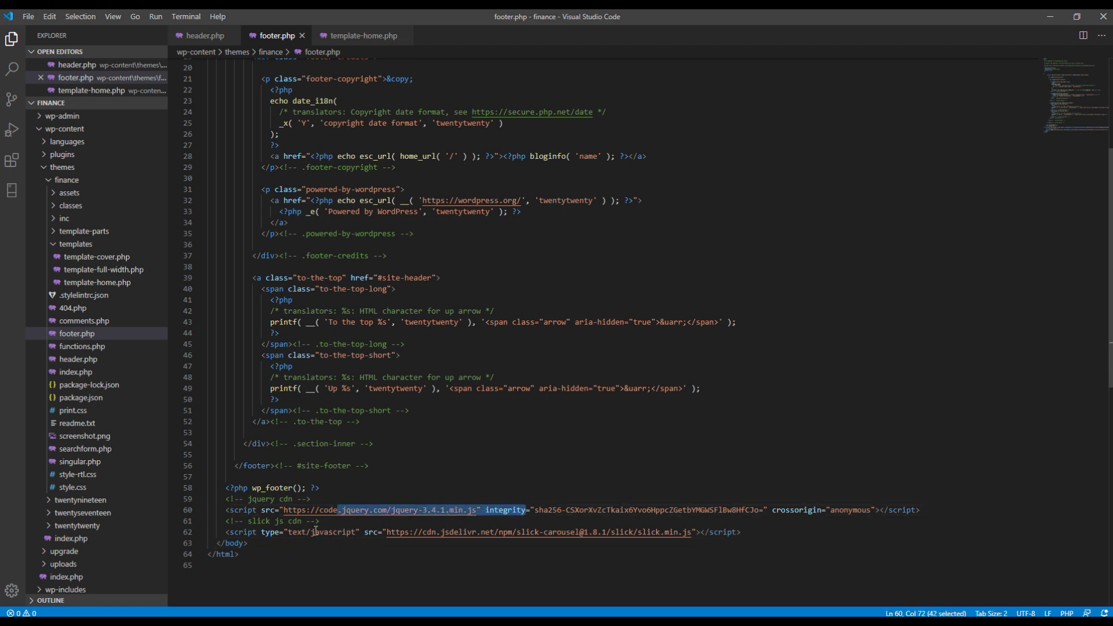
{"action": "left_click_drag", "start_coordinate": [313, 531], "coordinate": [409, 531]}
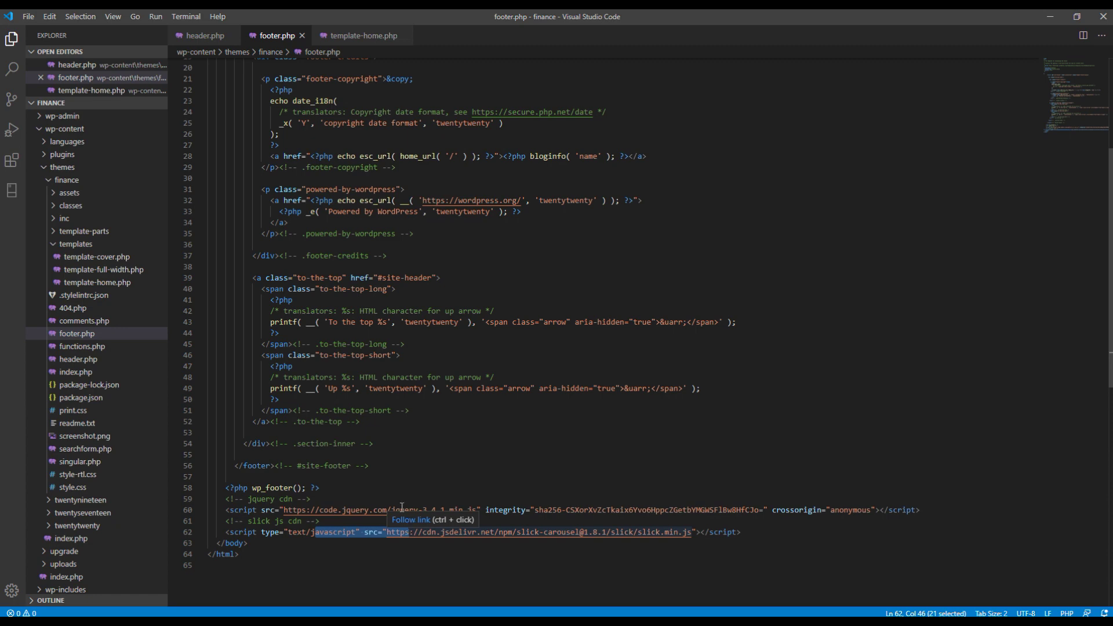
{"action": "left_click", "coordinate": [391, 493]}
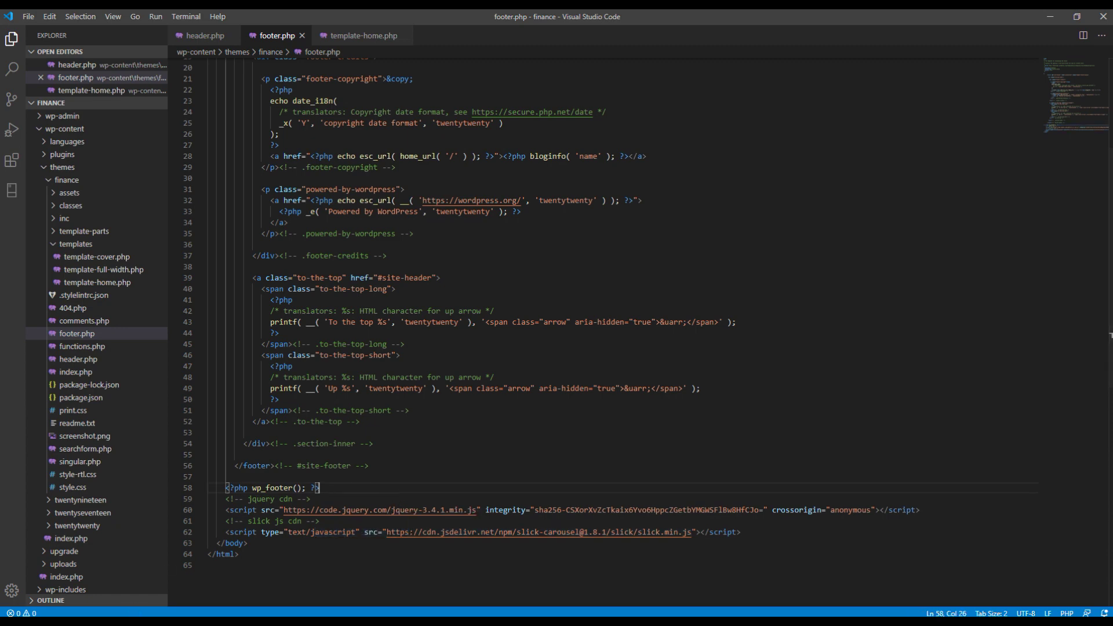
{"action": "key", "text": "alt+Tab"}
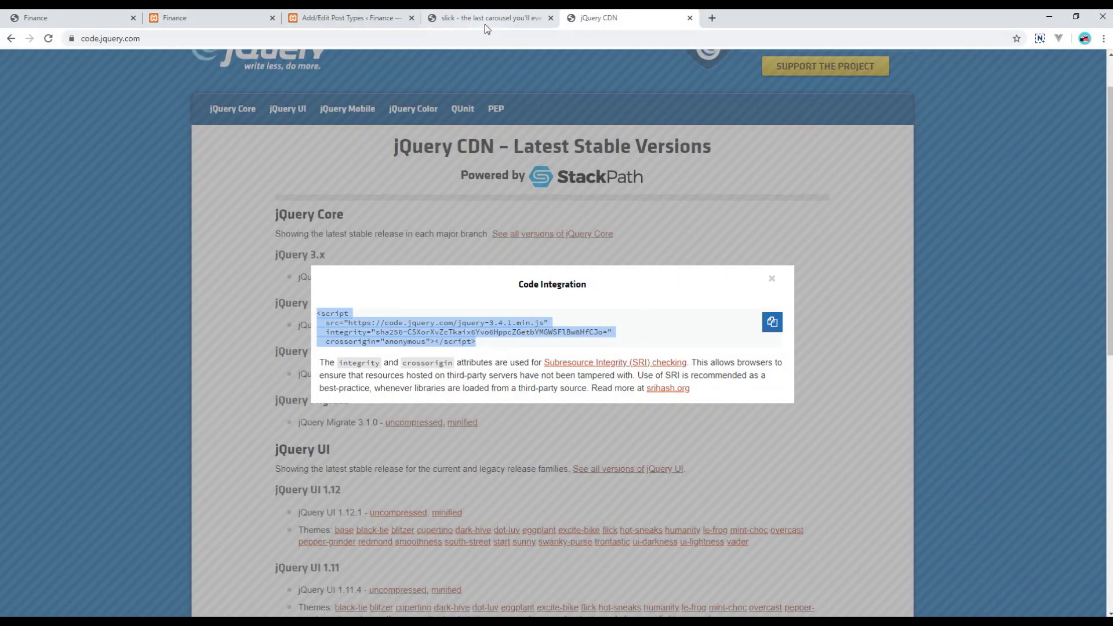
Select the $('.single-item').slick(); line from the slick Single Item demo
{"action": "left_click", "coordinate": [484, 23]}
{"action": "left_click", "coordinate": [315, 232]}
{"action": "scroll", "coordinate": [569, 106], "scroll_direction": "up", "scroll_amount": 2}
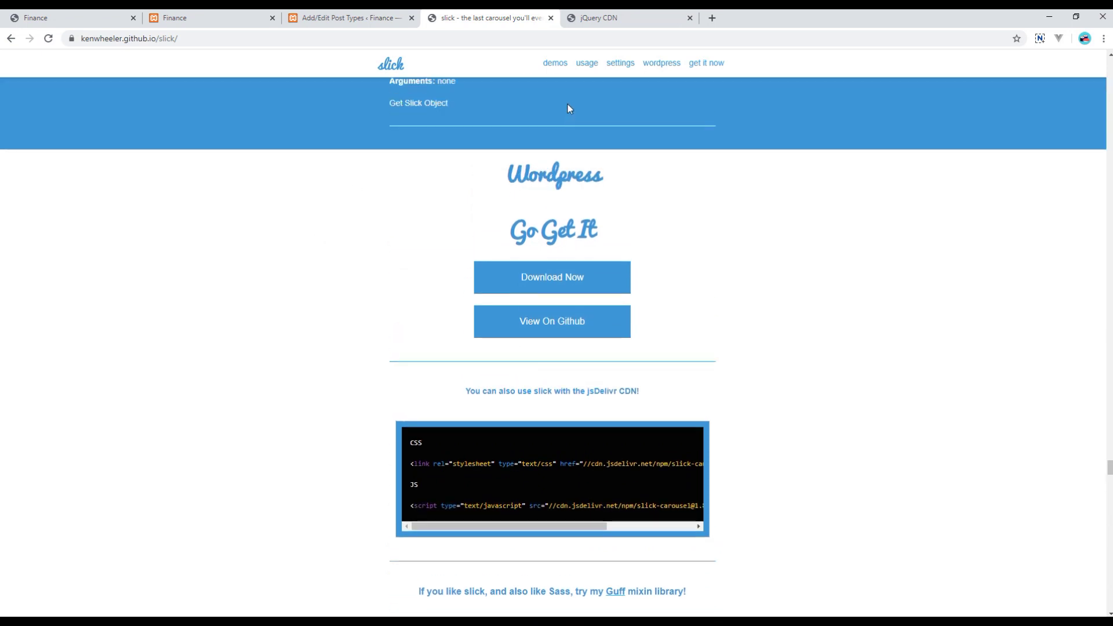
{"action": "left_click", "coordinate": [552, 64]}
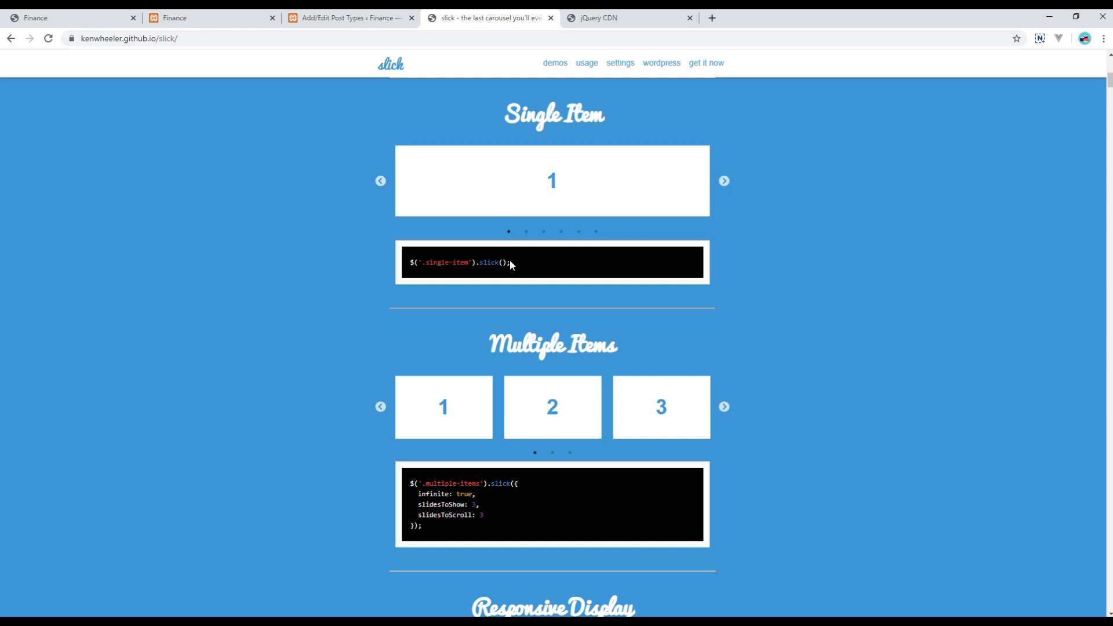
{"action": "left_click_drag", "start_coordinate": [510, 261], "coordinate": [394, 272]}
{"action": "left_click", "coordinate": [350, 305]}
{"action": "left_click_drag", "start_coordinate": [510, 262], "coordinate": [410, 262]}
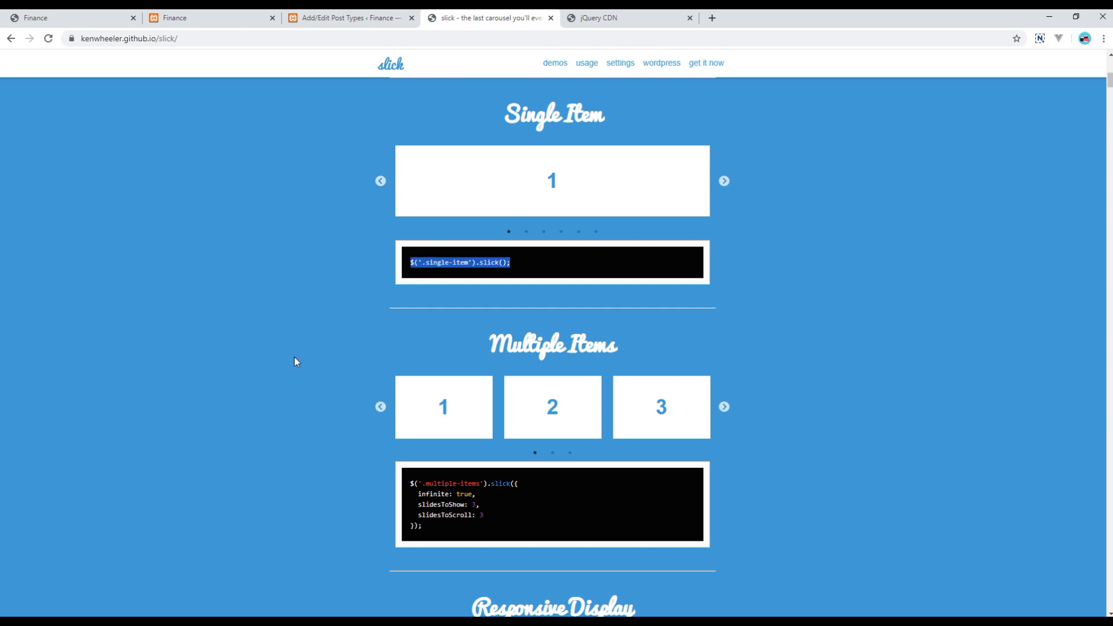
{"action": "mouse_move", "coordinate": [164, 598]}
{"action": "left_click", "coordinate": [163, 591]}
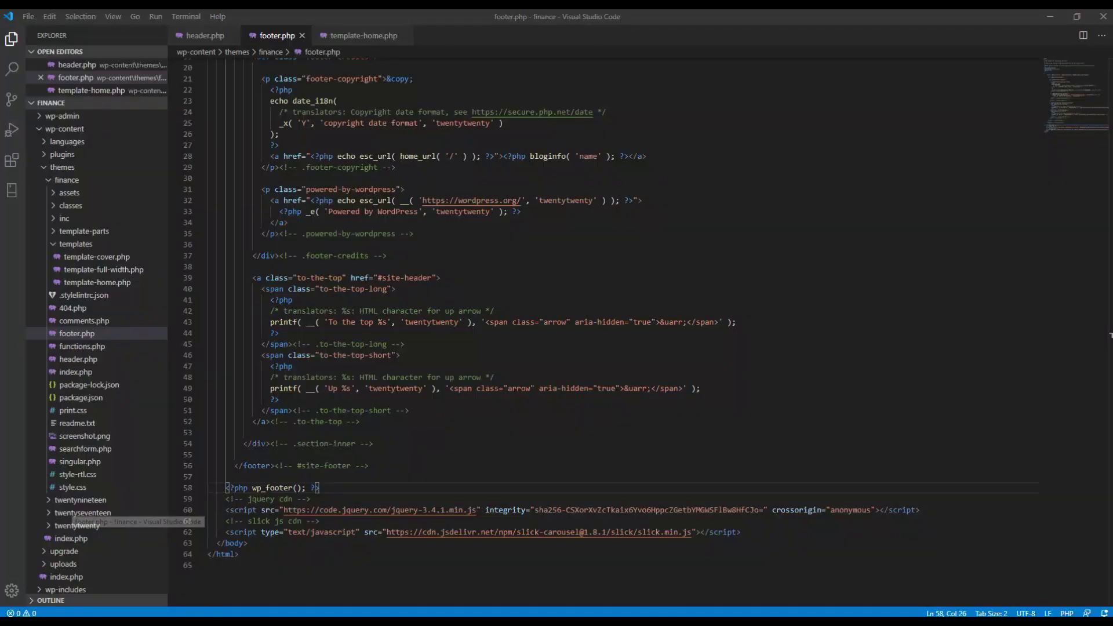
{"action": "mouse_move", "coordinate": [87, 228]}
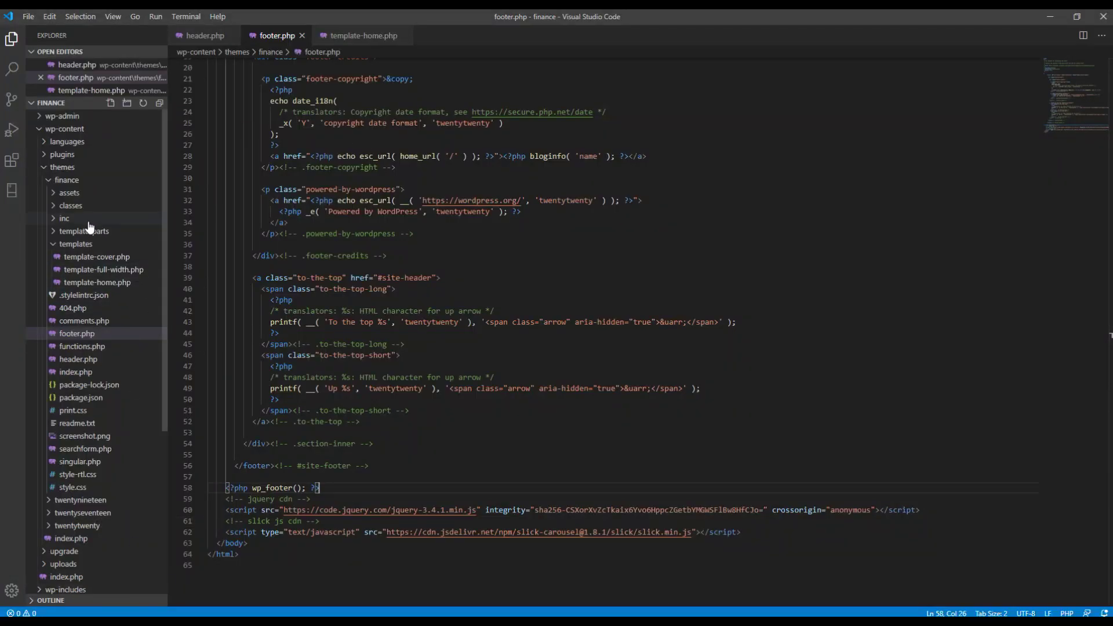
Expand finance > assets > js in the Explorer sidebar to list the theme's scripts
{"action": "left_click", "coordinate": [53, 193]}
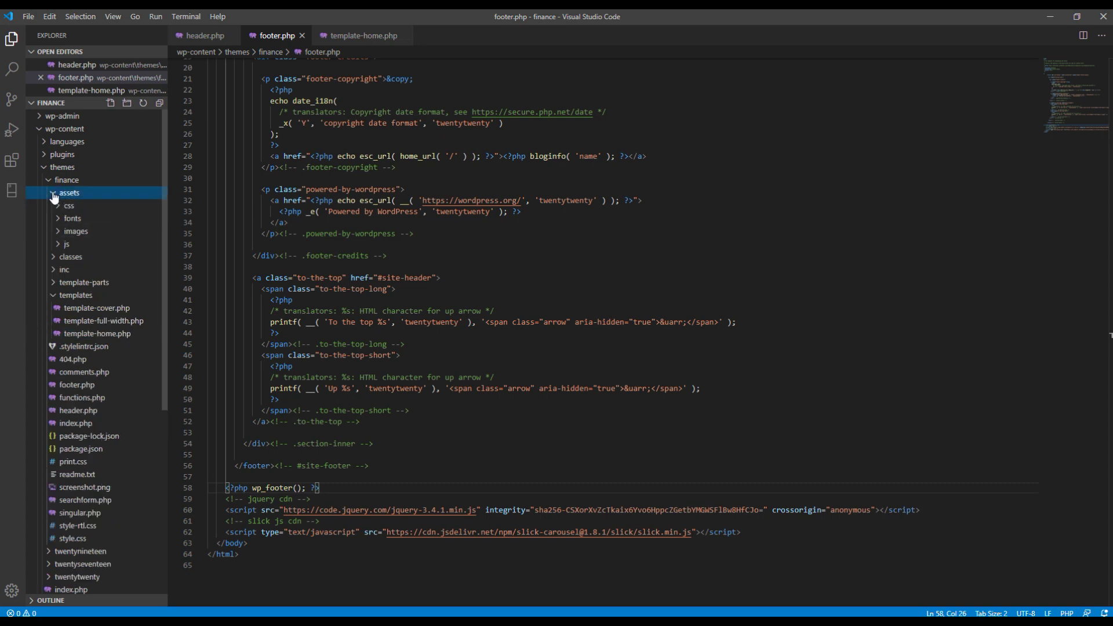
{"action": "left_click", "coordinate": [65, 244]}
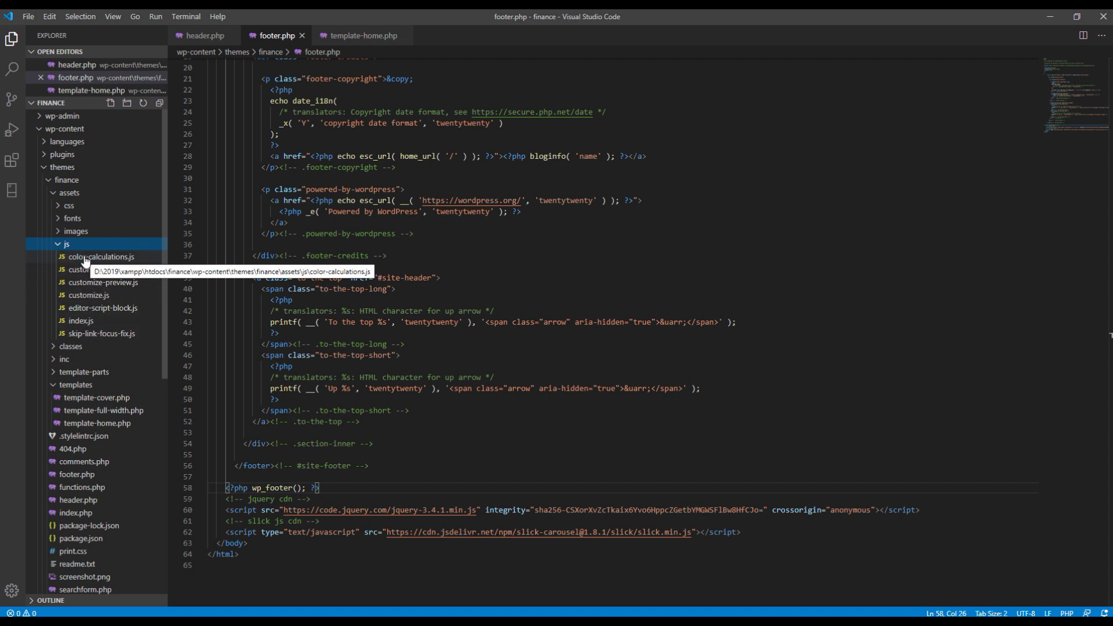
{"action": "left_click", "coordinate": [306, 454]}
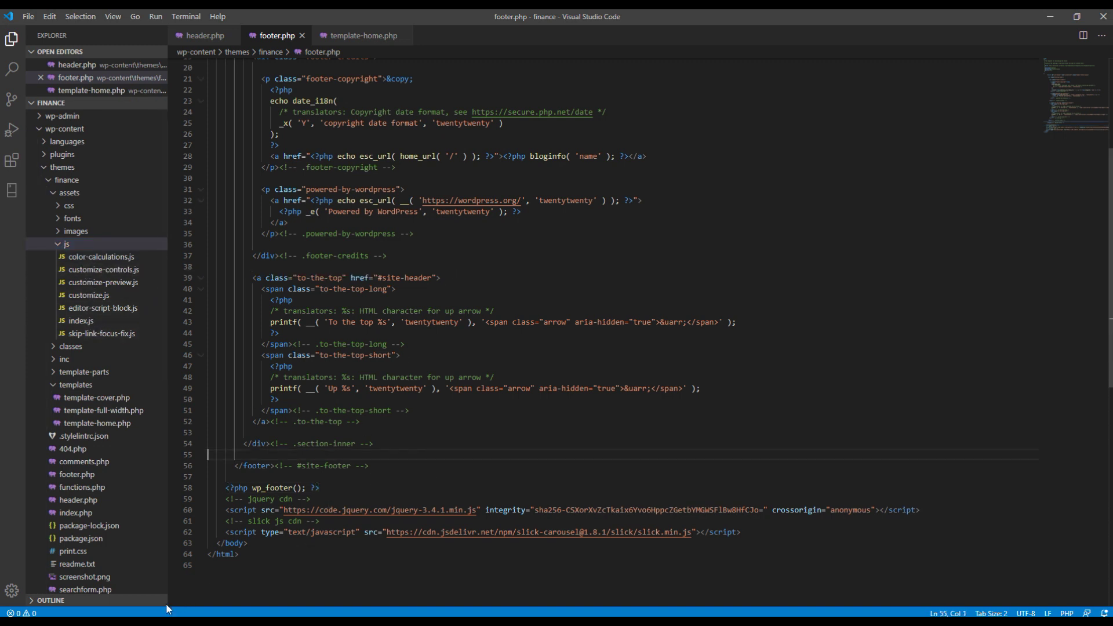
{"action": "key", "text": "alt+Tab"}
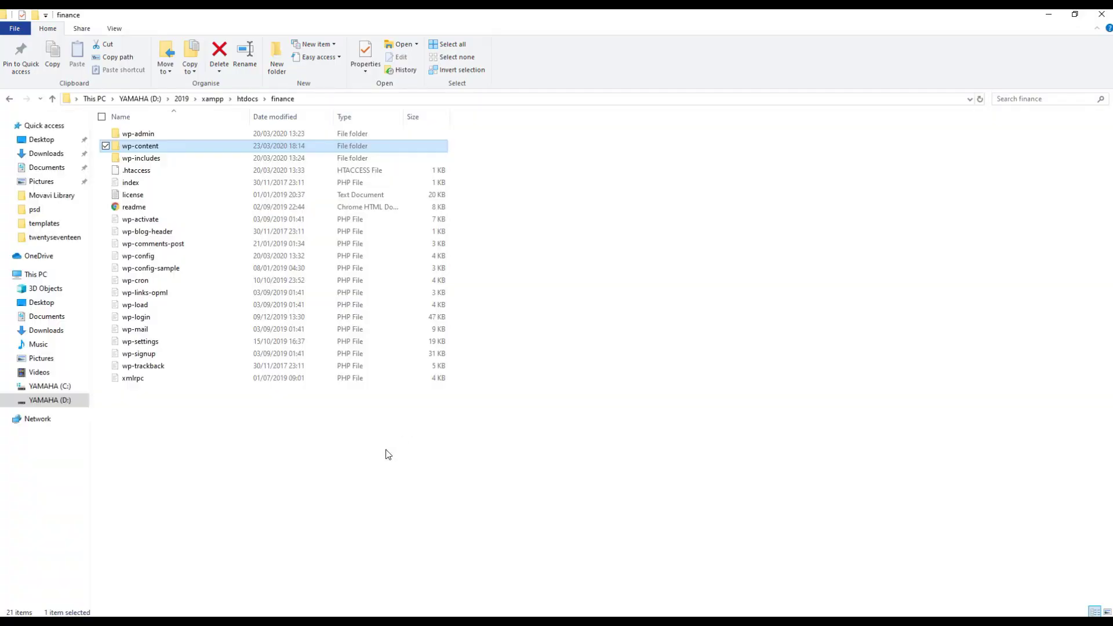
Duplicate index.js in wp-content/themes/finance/assets/js and rename the copy main.js
{"action": "double_click", "coordinate": [172, 148]}
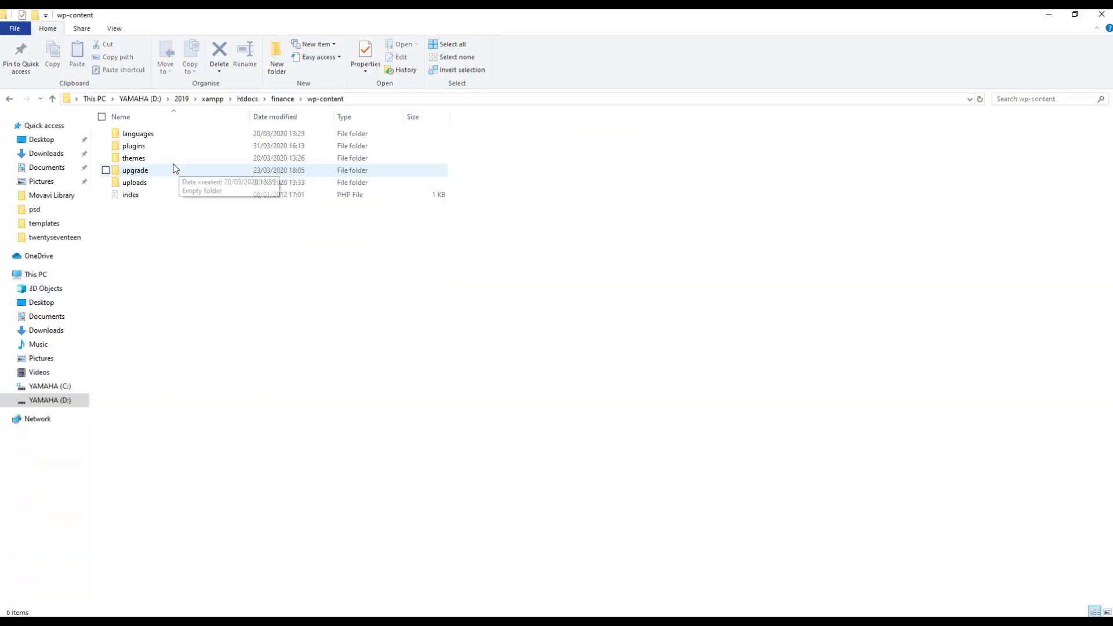
{"action": "double_click", "coordinate": [148, 159]}
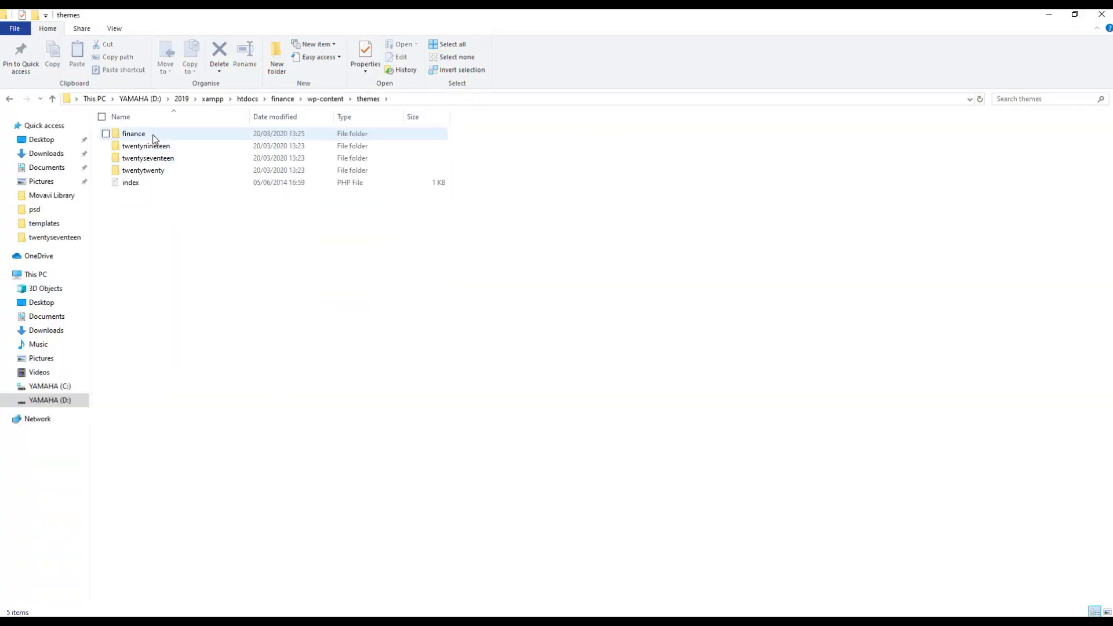
{"action": "double_click", "coordinate": [153, 138]}
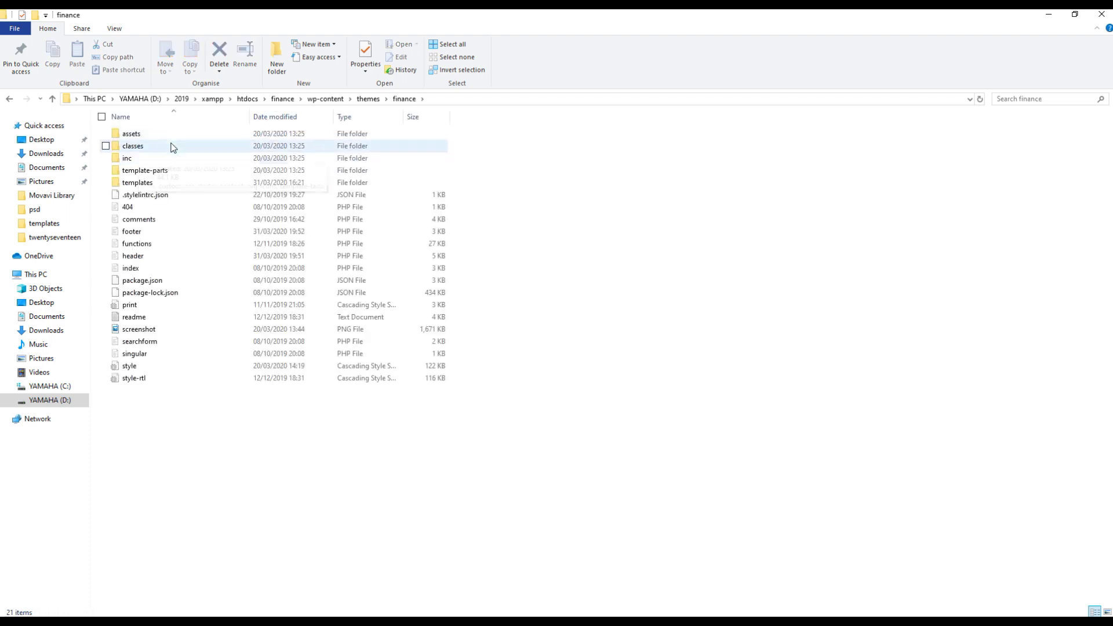
{"action": "double_click", "coordinate": [150, 138]}
{"action": "double_click", "coordinate": [135, 171]}
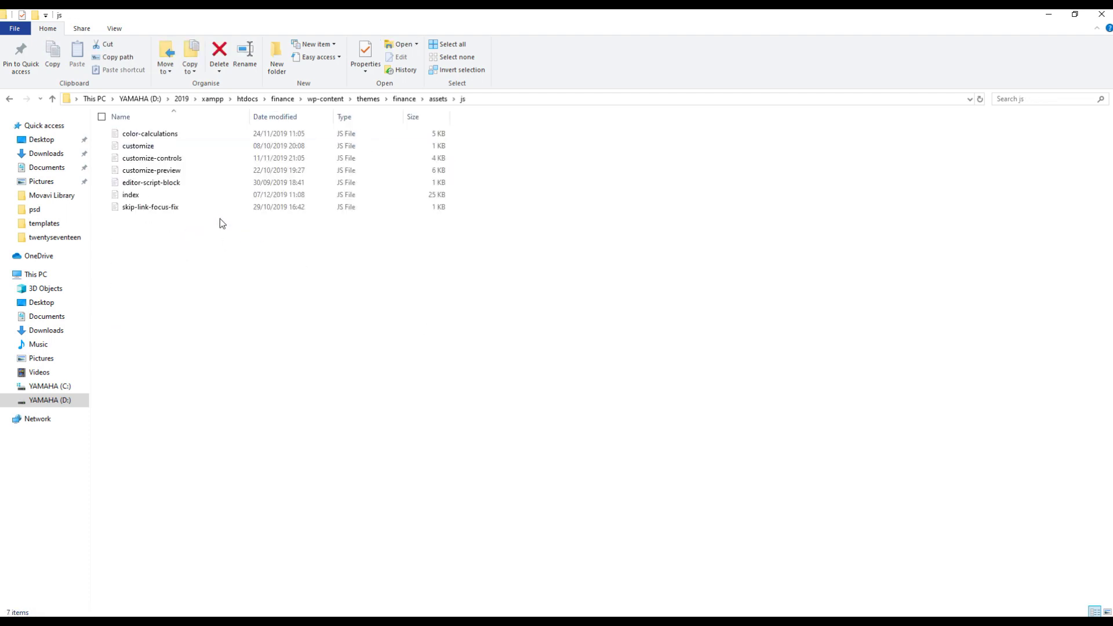
{"action": "left_click", "coordinate": [153, 196]}
{"action": "key", "text": "ctrl+c"}
{"action": "key", "text": "ctrl+v"}
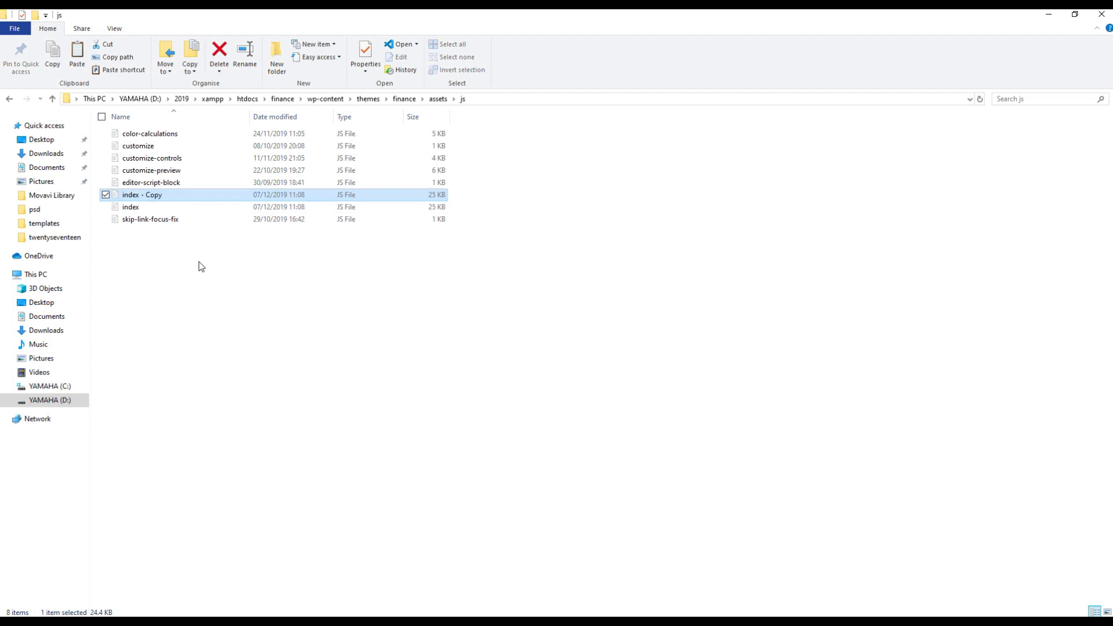
{"action": "key", "text": "F2"}
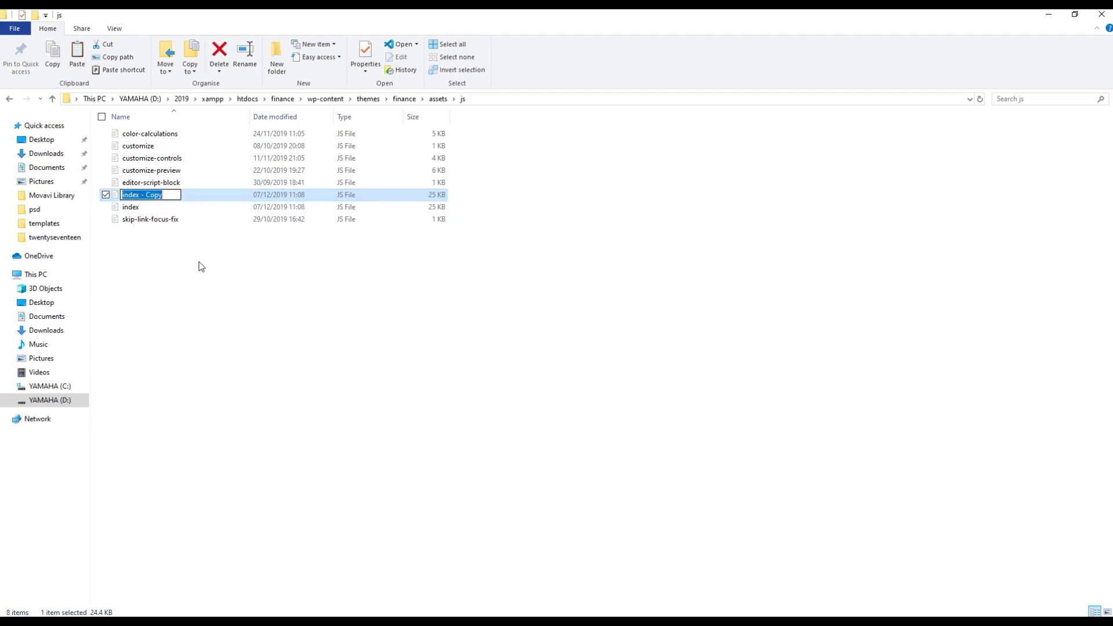
{"action": "type", "text": "main"}
{"action": "key", "text": "Return"}
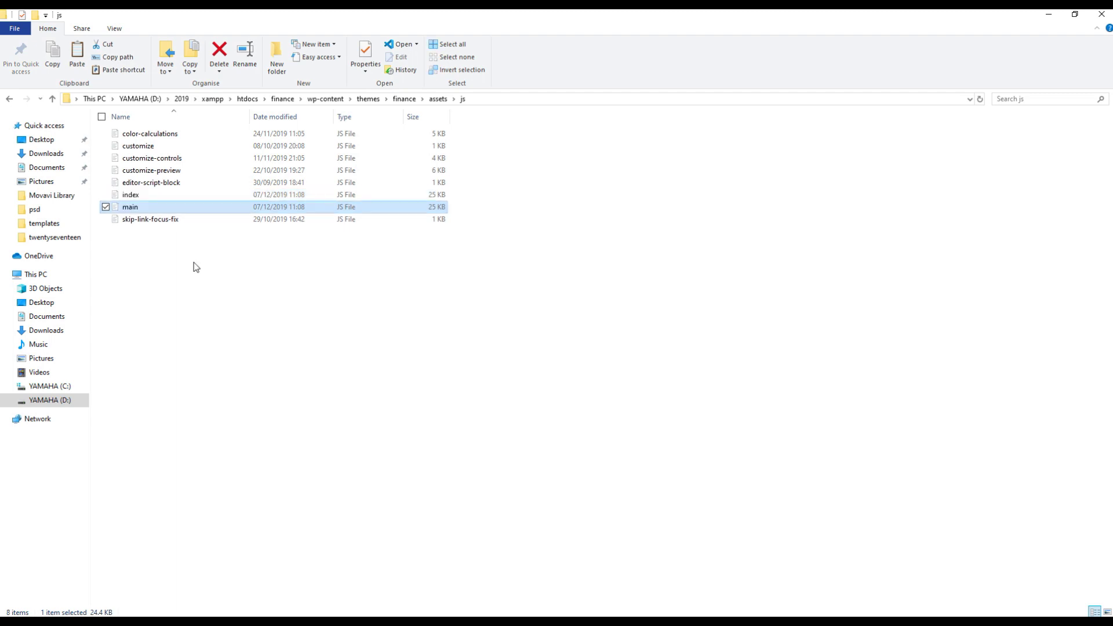
{"action": "key", "text": "alt+Tab"}
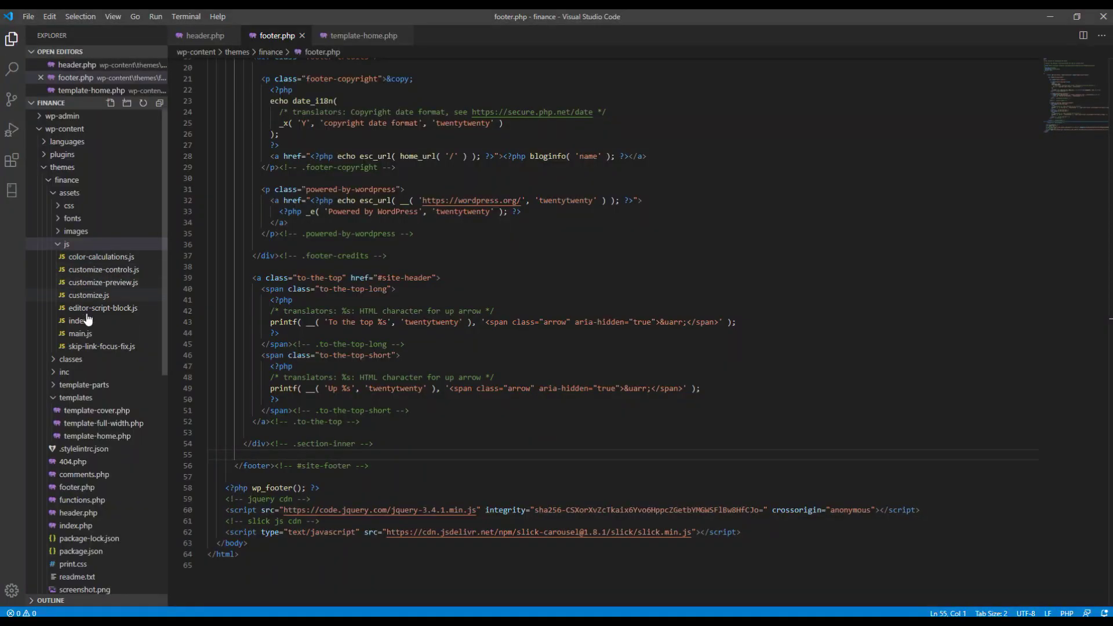
Replace all of main.js with a commented 'hero slick' line
{"action": "left_click", "coordinate": [87, 335]}
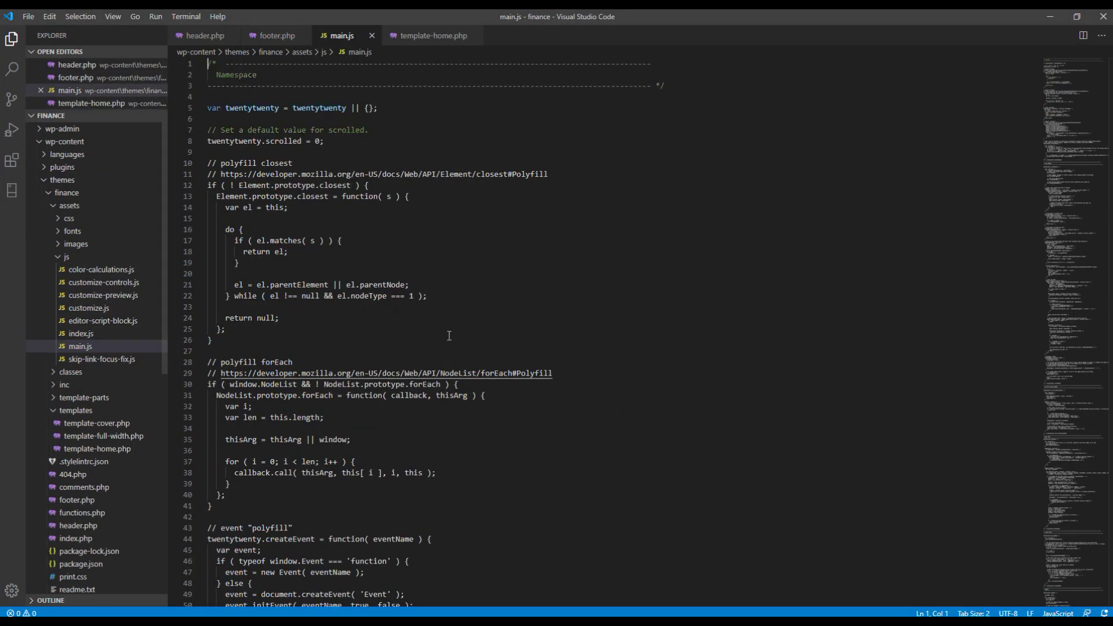
{"action": "left_click", "coordinate": [449, 185]}
{"action": "key", "text": "ctrl+a"}
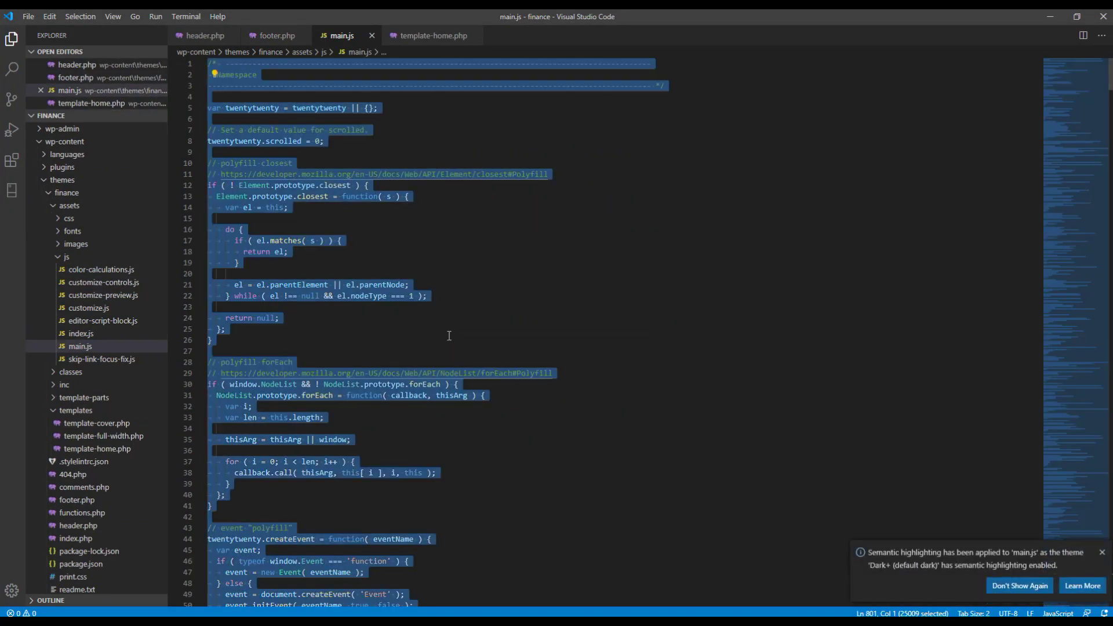
{"action": "type", "text": "hero slick"}
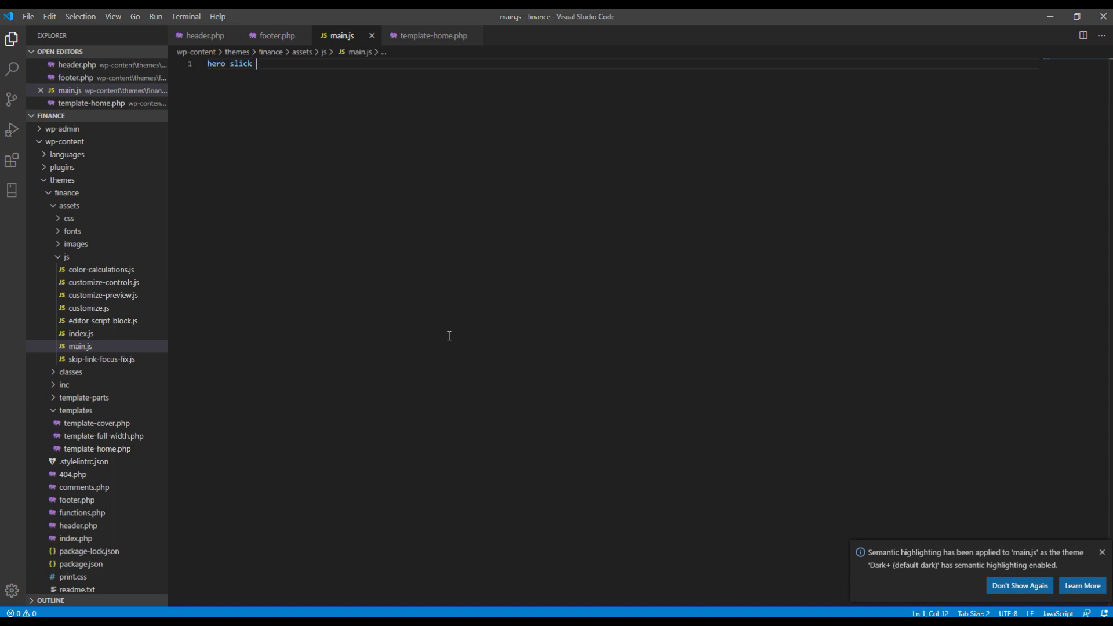
{"action": "key", "text": "BackSpace"}
{"action": "key", "text": "shift+Home"}
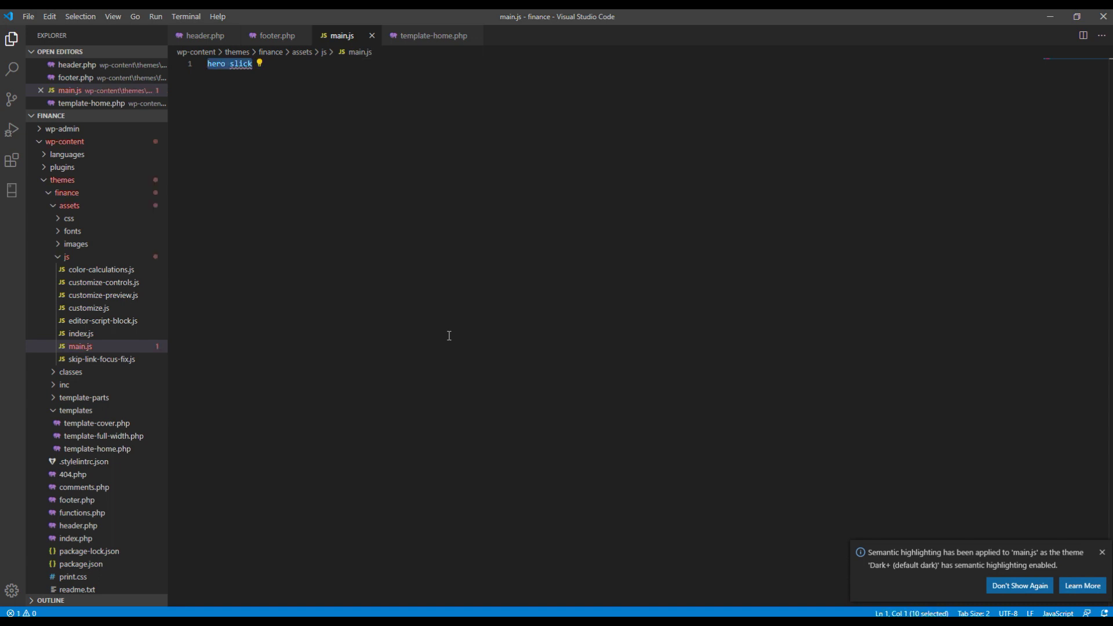
{"action": "key", "text": "ctrl+slash"}
{"action": "key", "text": "End"}
{"action": "key", "text": "Return"}
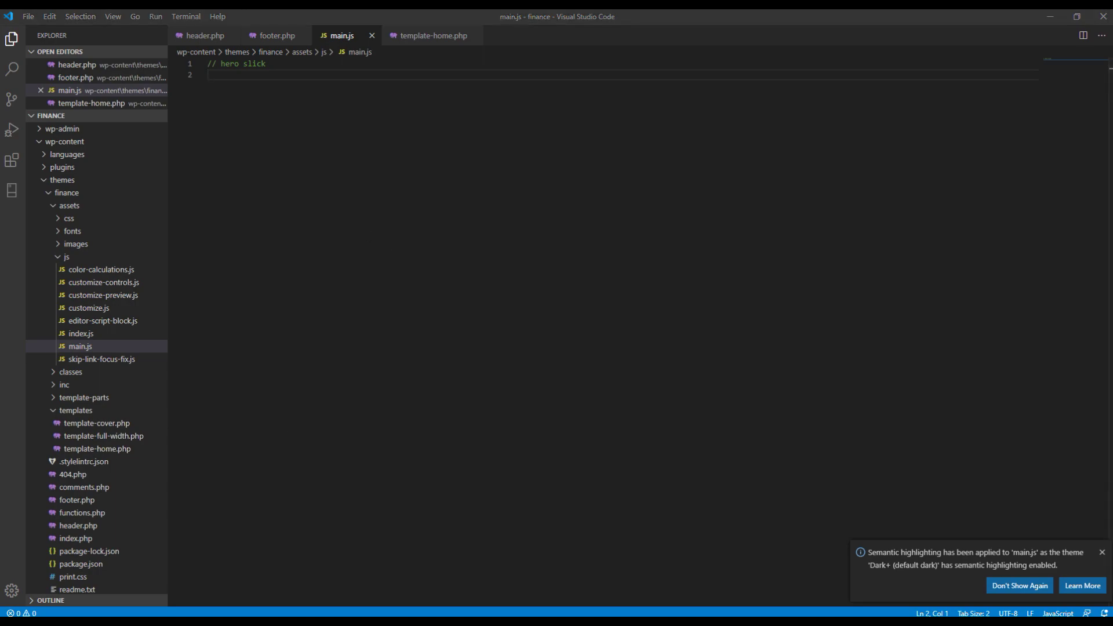
Copy the slick single-item snippet and paste it onto line 2 of main.js
{"action": "key", "text": "alt+Tab"}
{"action": "right_click", "coordinate": [493, 260]}
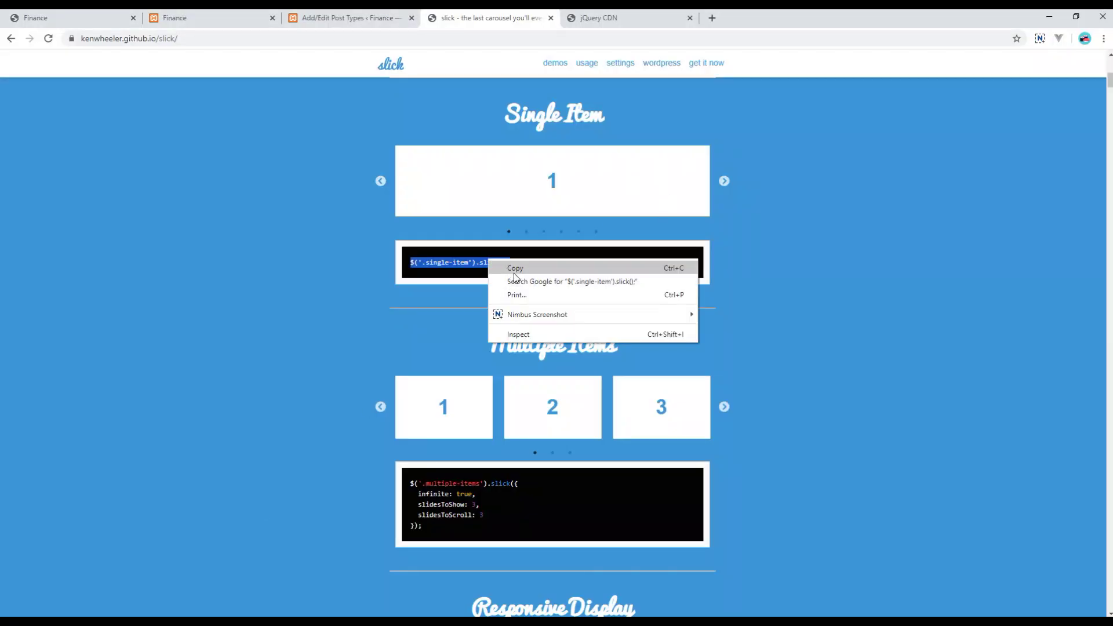
{"action": "left_click", "coordinate": [513, 268]}
{"action": "key", "text": "alt+Tab"}
{"action": "key", "text": "ctrl+v"}
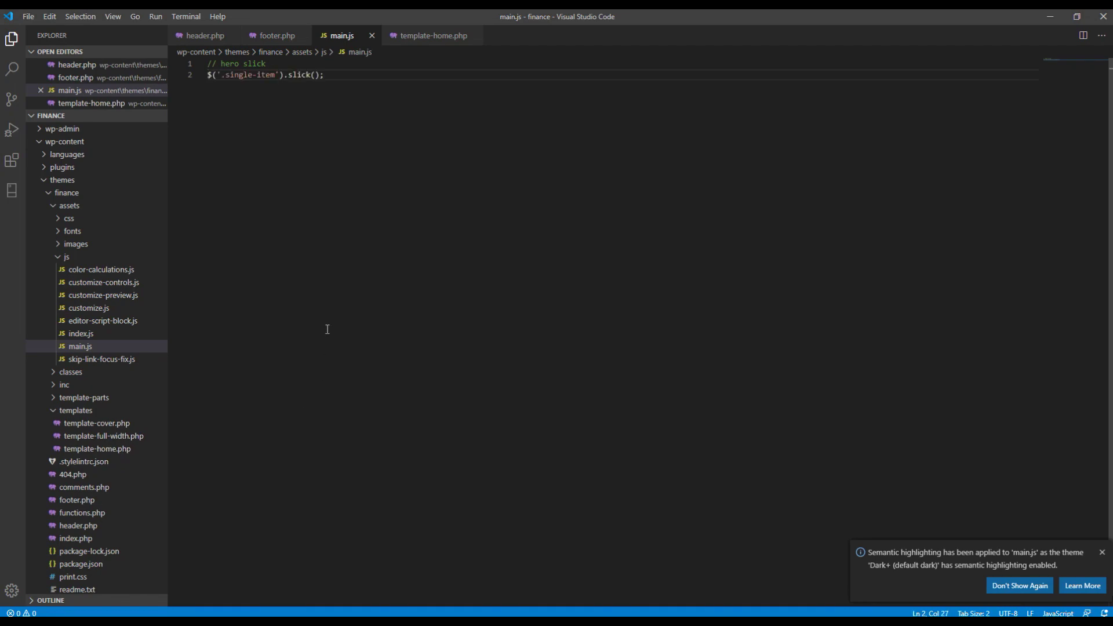
Copy heroBlock from the homepage template and use it in place of single-item
{"action": "left_click", "coordinate": [201, 37]}
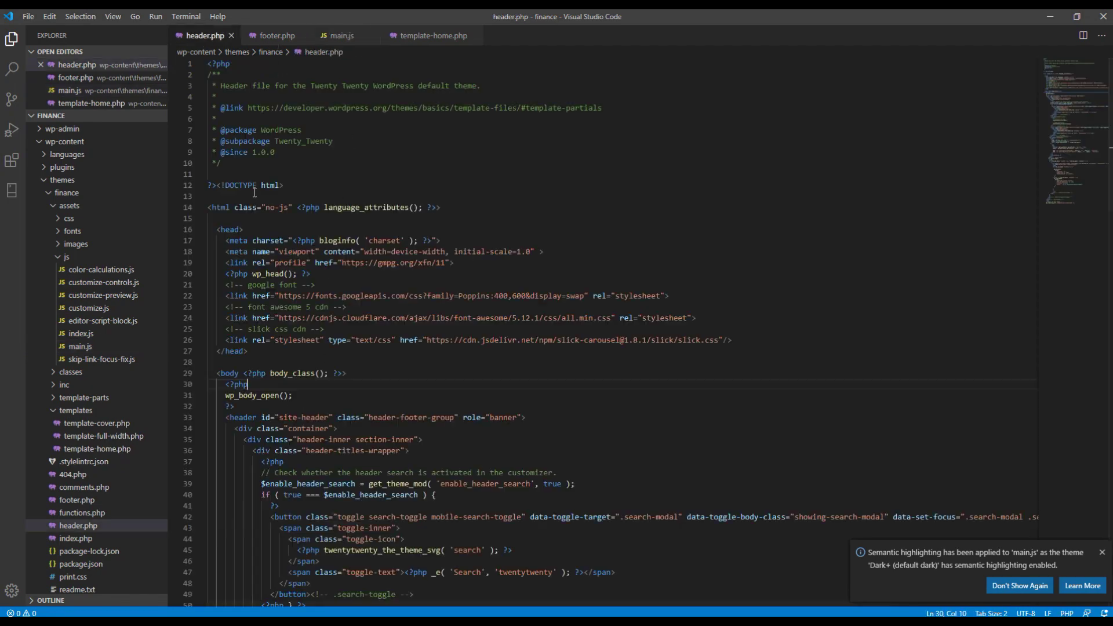
{"action": "left_click", "coordinate": [408, 36]}
{"action": "double_click", "coordinate": [301, 140]}
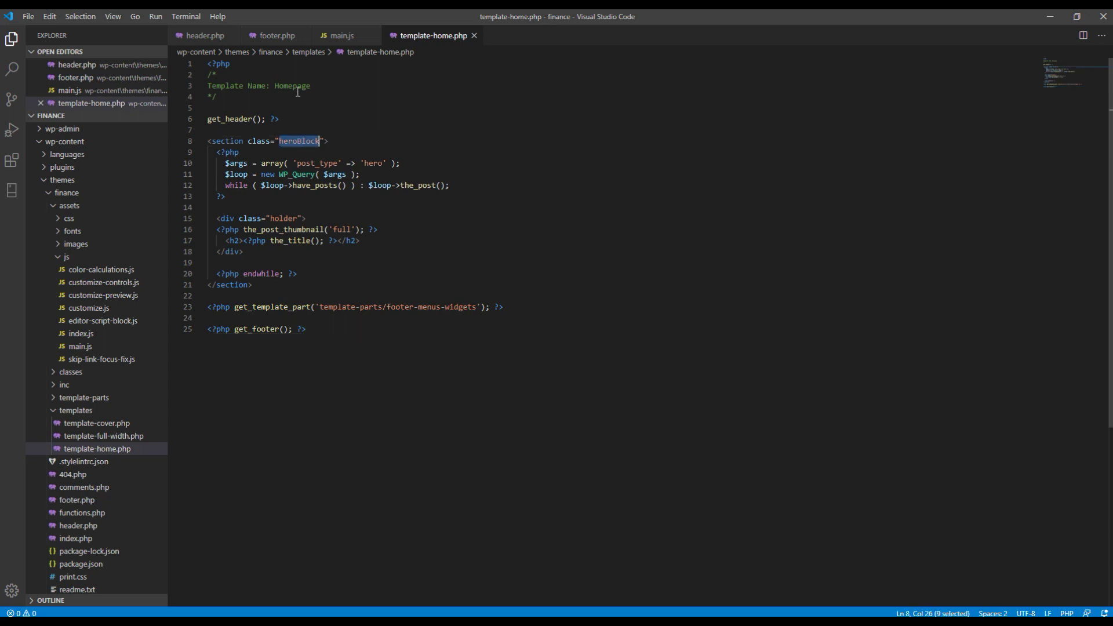
{"action": "left_click", "coordinate": [339, 36]}
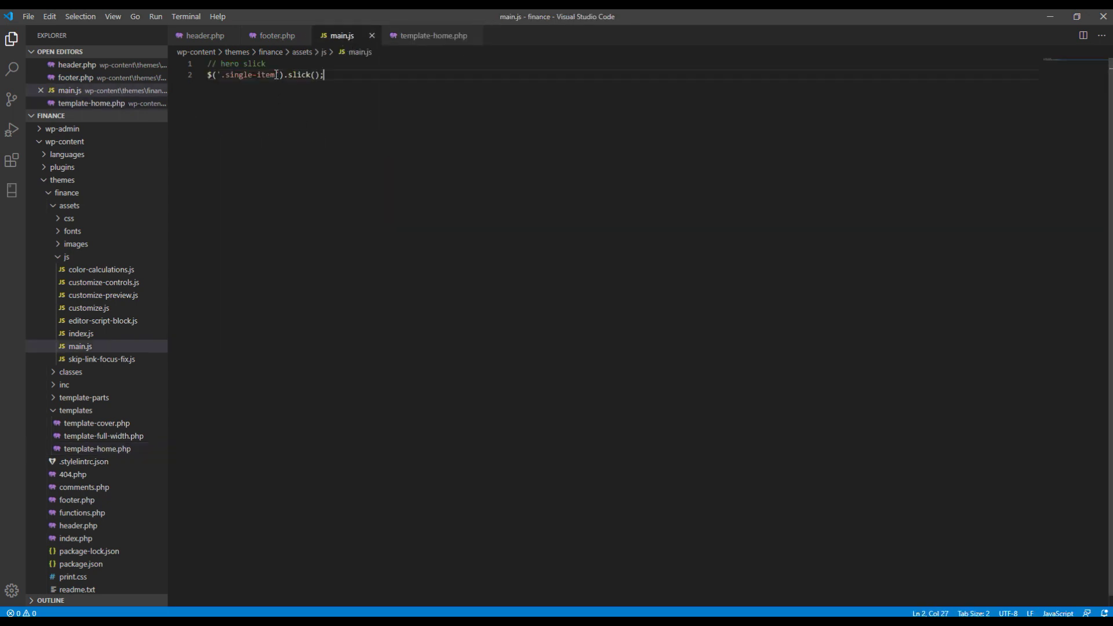
{"action": "left_click_drag", "start_coordinate": [275, 74], "coordinate": [226, 75]}
{"action": "key", "text": "ctrl+v"}
{"action": "key", "text": "End"}
In footer.php, add a '<!-- custom js -->' comment below the slick script line
{"action": "left_click", "coordinate": [279, 44]}
{"action": "scroll", "coordinate": [522, 348], "scroll_direction": "down", "scroll_amount": 1}
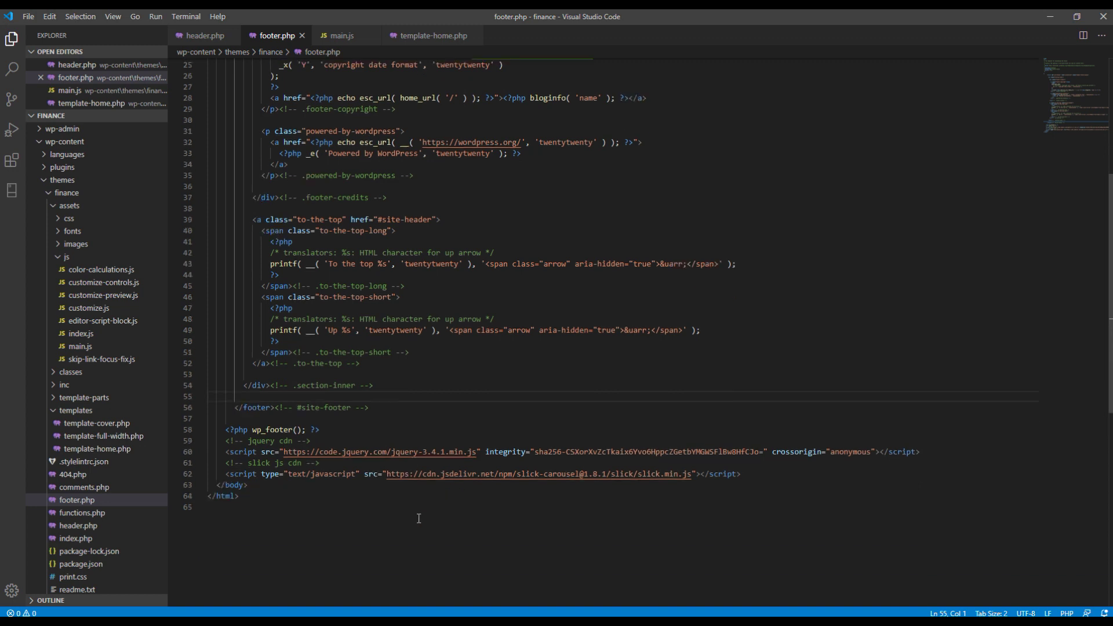
{"action": "left_click", "coordinate": [758, 473]}
{"action": "key", "text": "Return"}
{"action": "type", "text": "custom "}
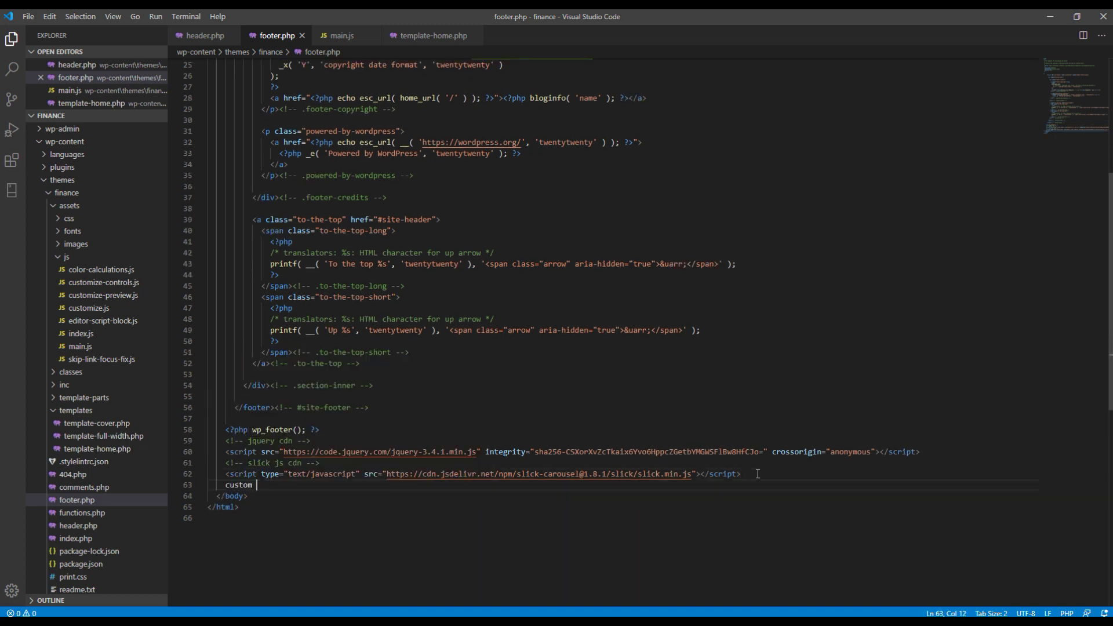
{"action": "type", "text": "js"}
{"action": "key", "text": "shift+Home"}
{"action": "key", "text": "ctrl+slash"}
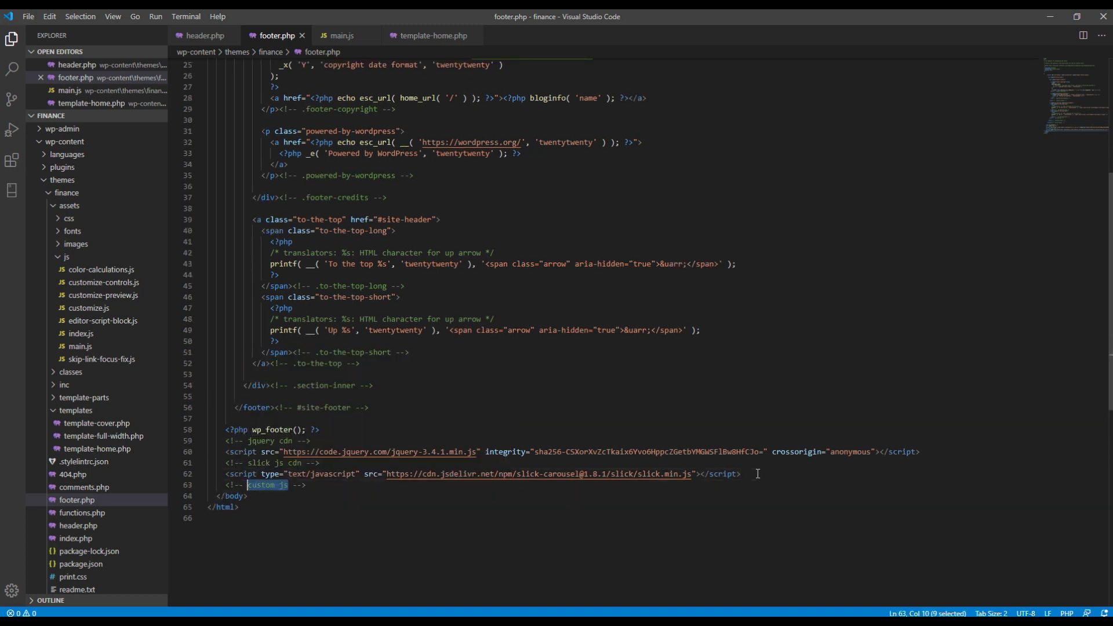
{"action": "key", "text": "End"}
Add a script tag loading bloginfo('template_directory')/assets/js/main.js under the comment
{"action": "key", "text": "Return"}
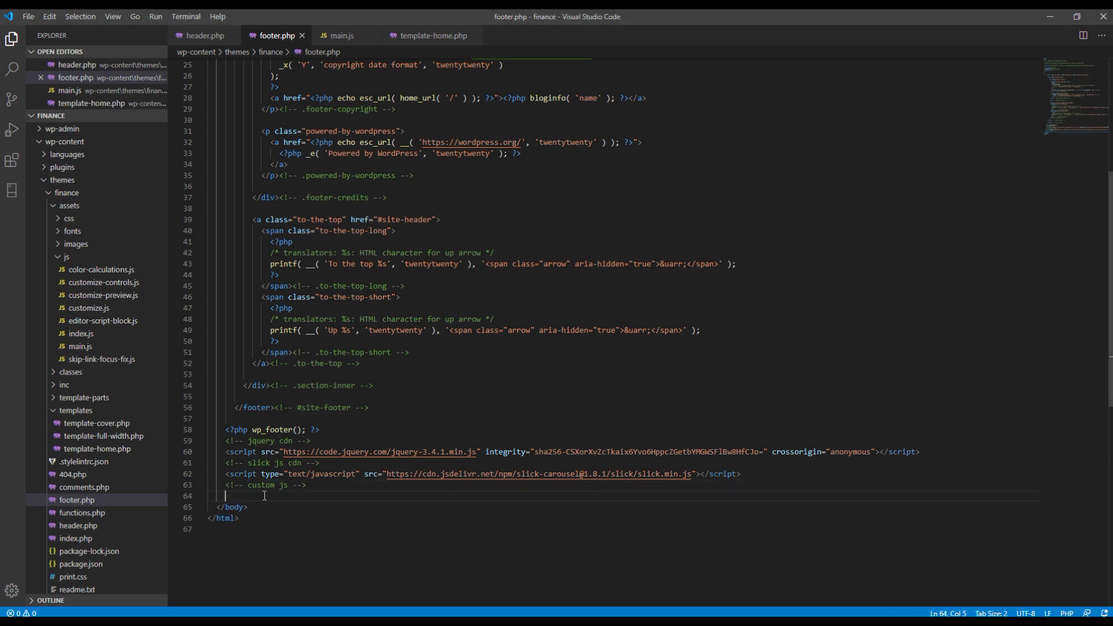
{"action": "key", "text": "ctrl+v"}
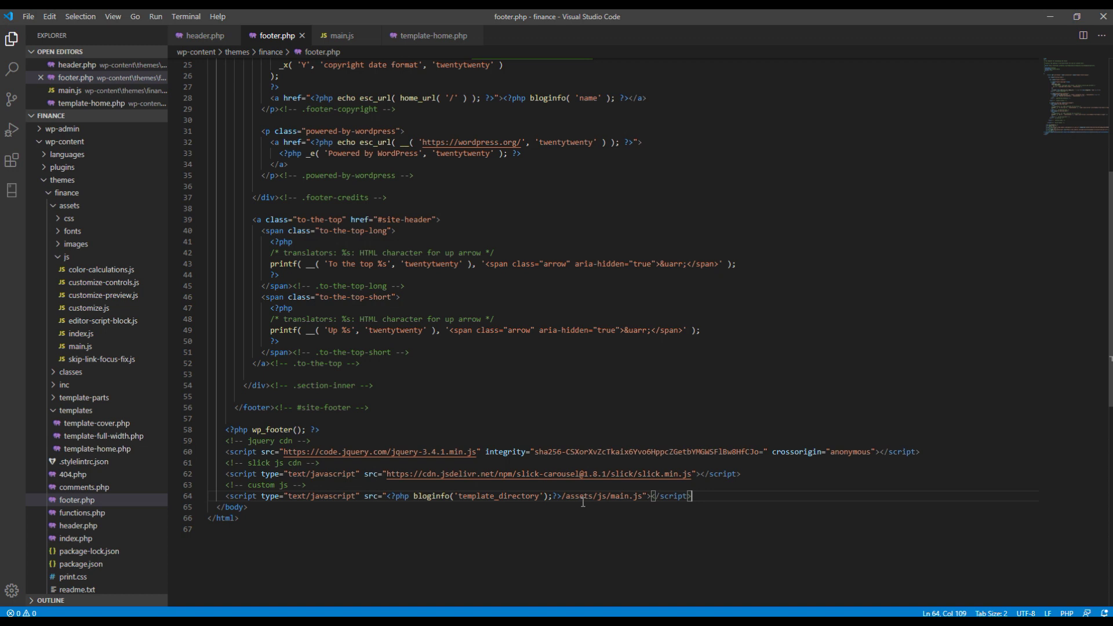
{"action": "left_click_drag", "start_coordinate": [593, 497], "coordinate": [612, 496]}
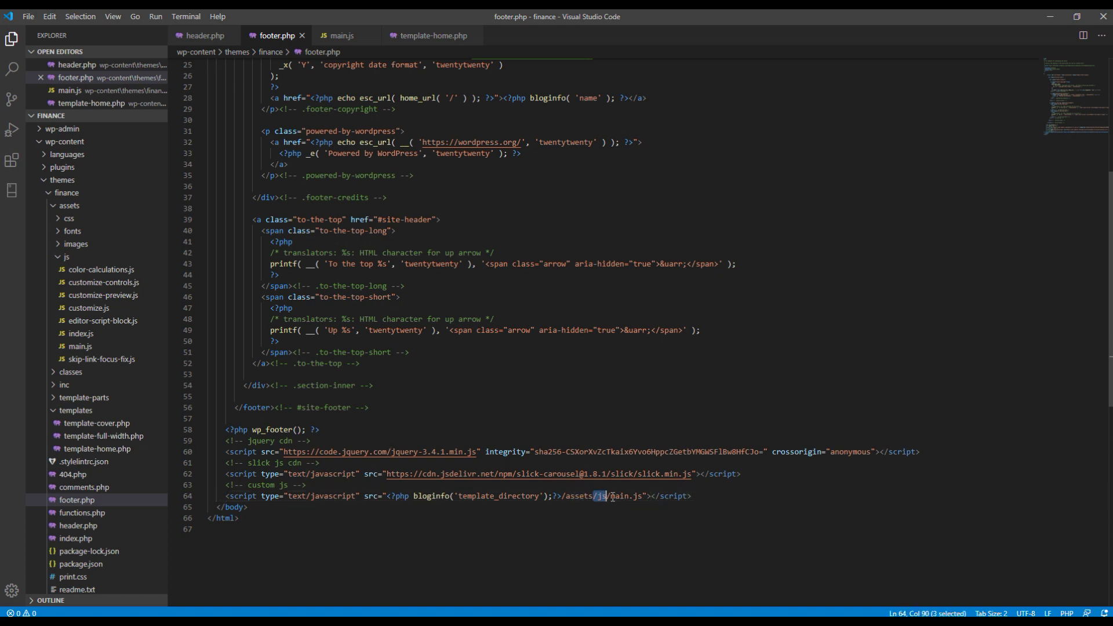
{"action": "left_click", "coordinate": [522, 542]}
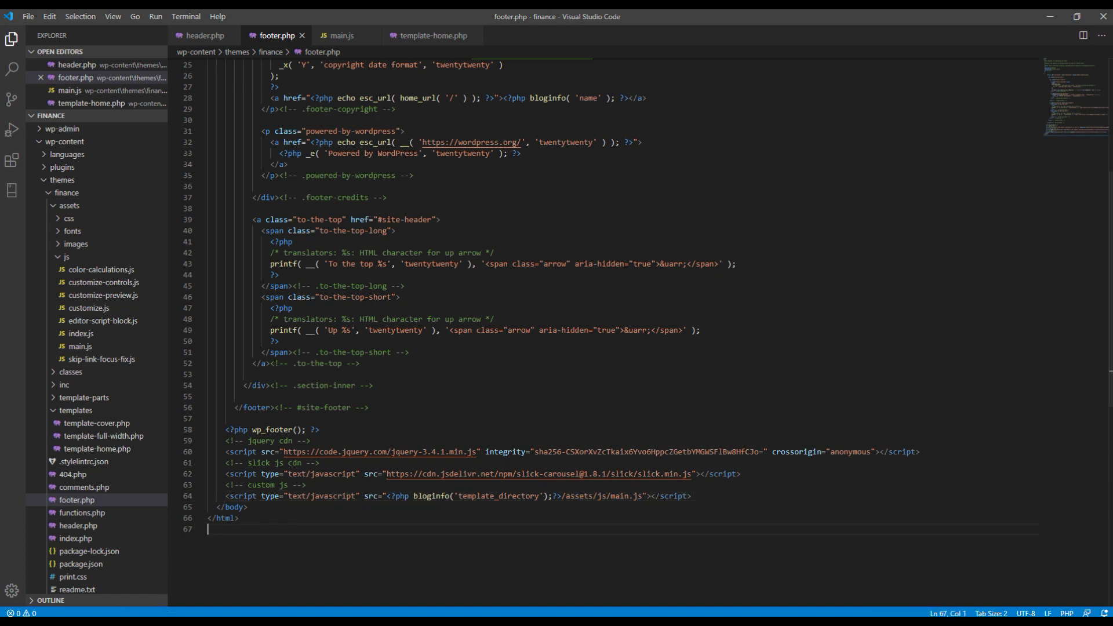
{"action": "key", "text": "alt+Tab"}
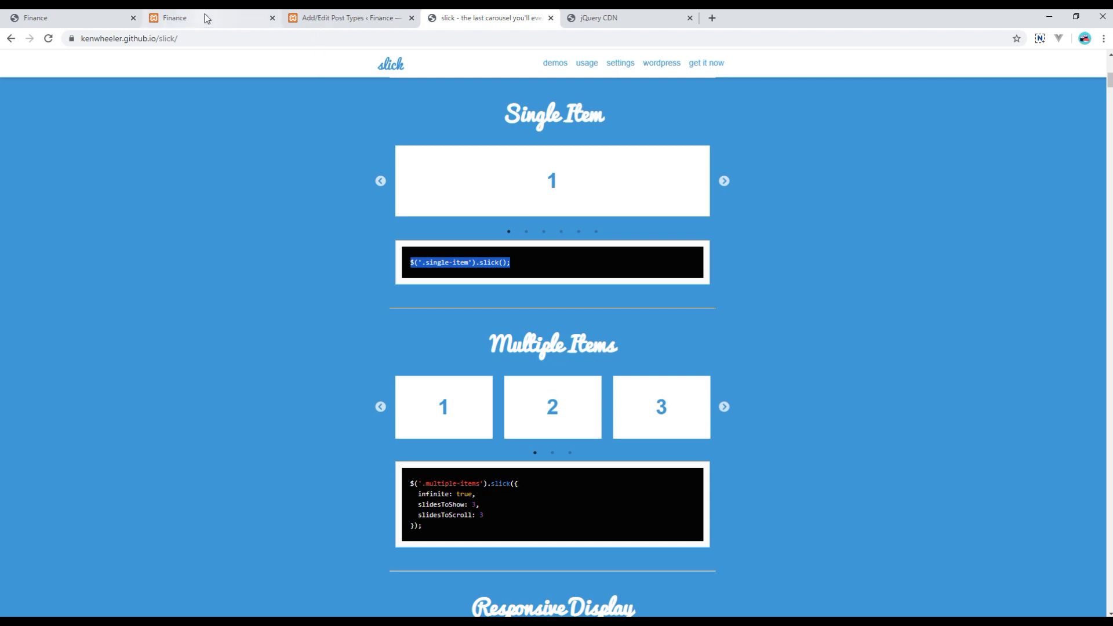
Reload the Finance homepage and test the hero slider's next and previous arrows and swipe
{"action": "left_click", "coordinate": [207, 19]}
{"action": "key", "text": "F5"}
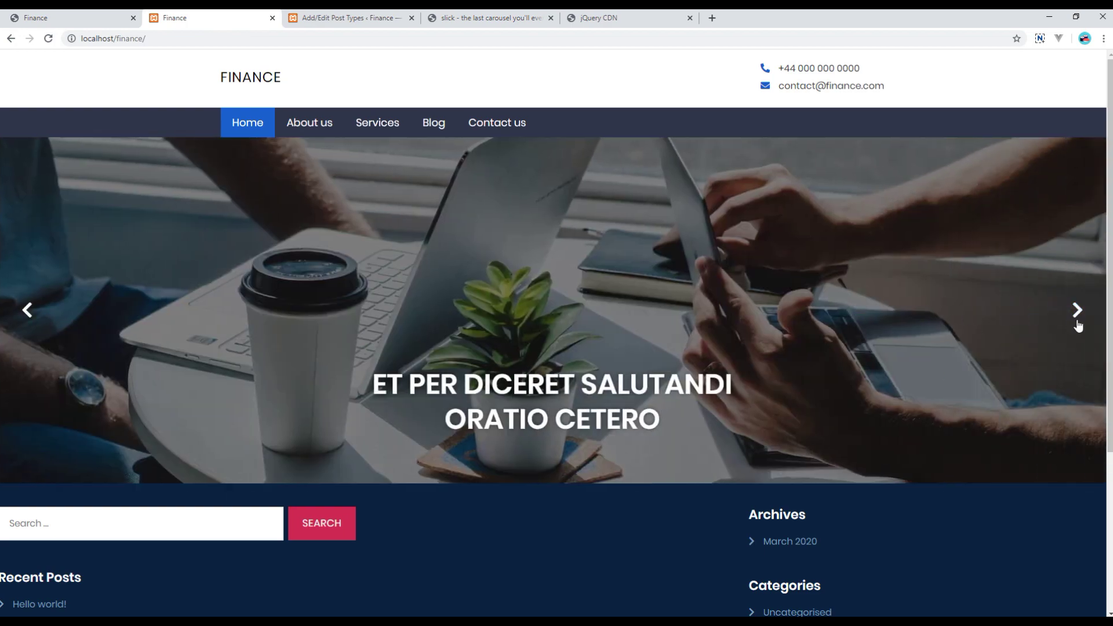
{"action": "left_click", "coordinate": [1077, 313]}
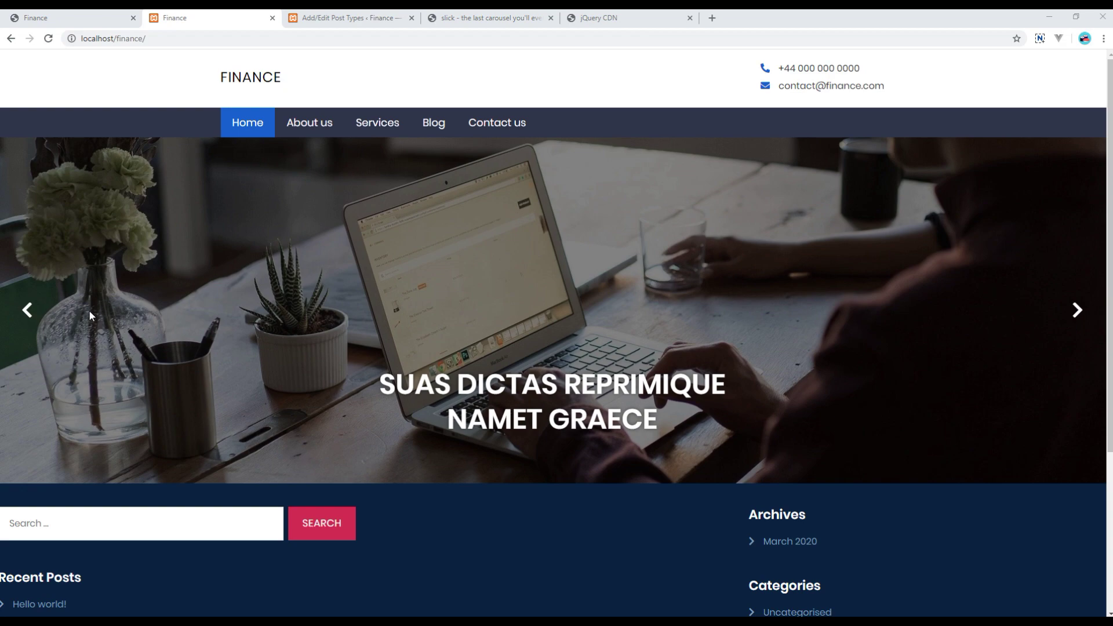
{"action": "left_click", "coordinate": [26, 313]}
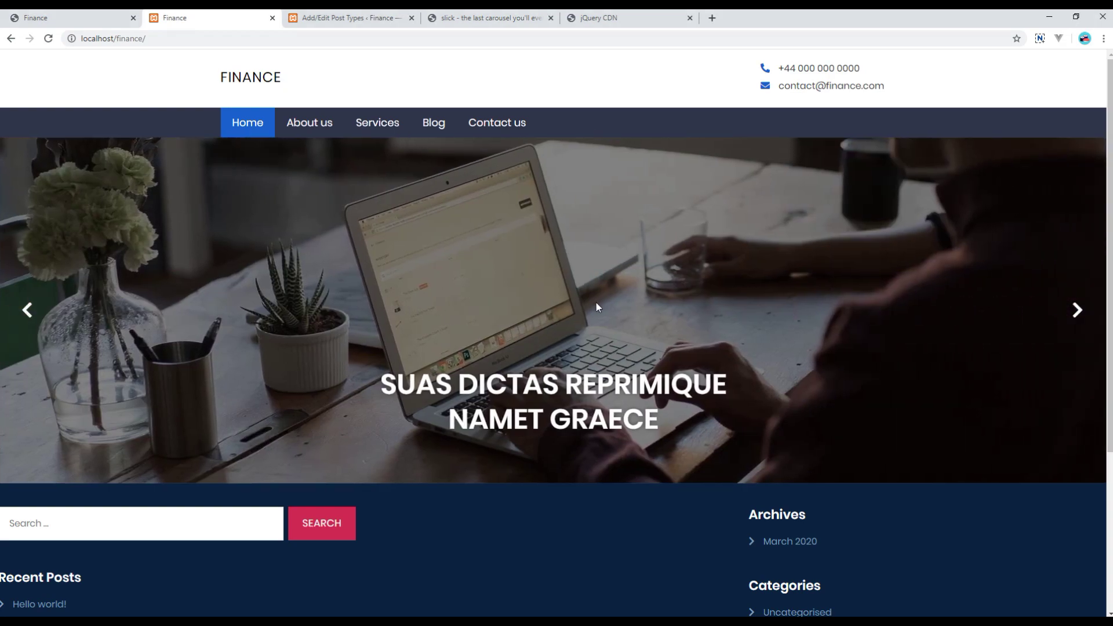
{"action": "left_click_drag", "start_coordinate": [596, 303], "coordinate": [871, 303]}
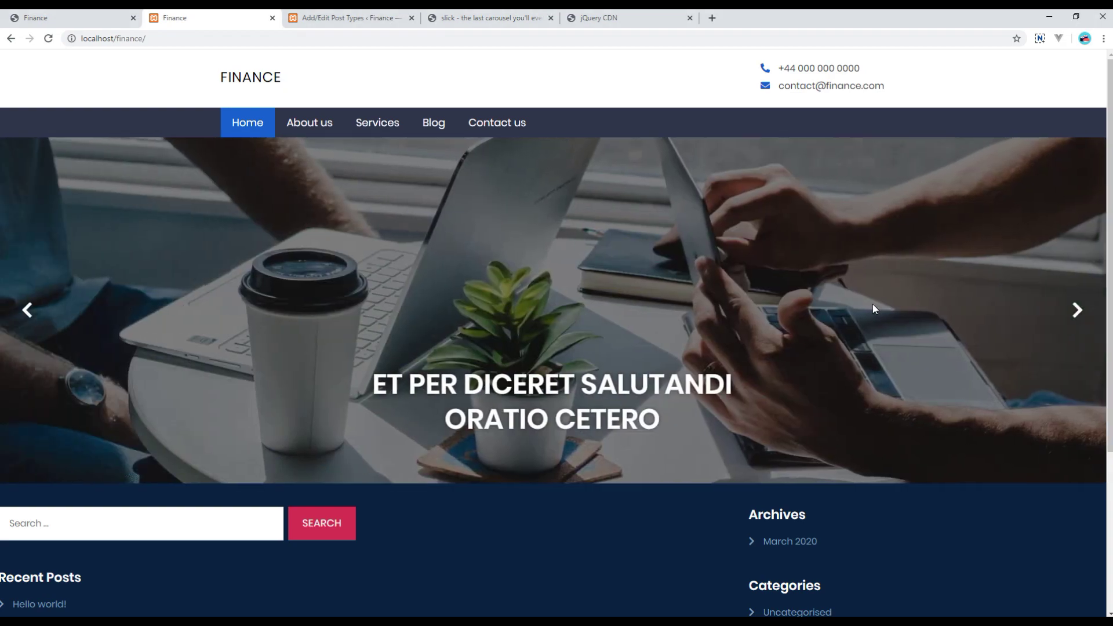